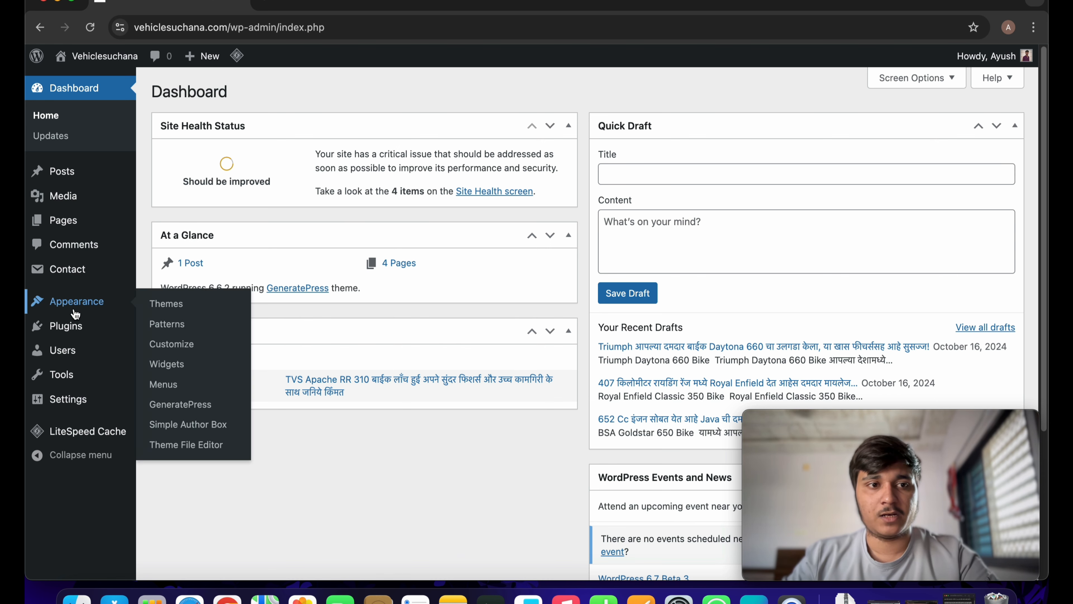
- Search the plugin directory for "rankmath" and install the Rank Math SEO plugin
{"action": "mouse_move", "coordinate": [76, 326]}
{"action": "left_click", "coordinate": [151, 329]}
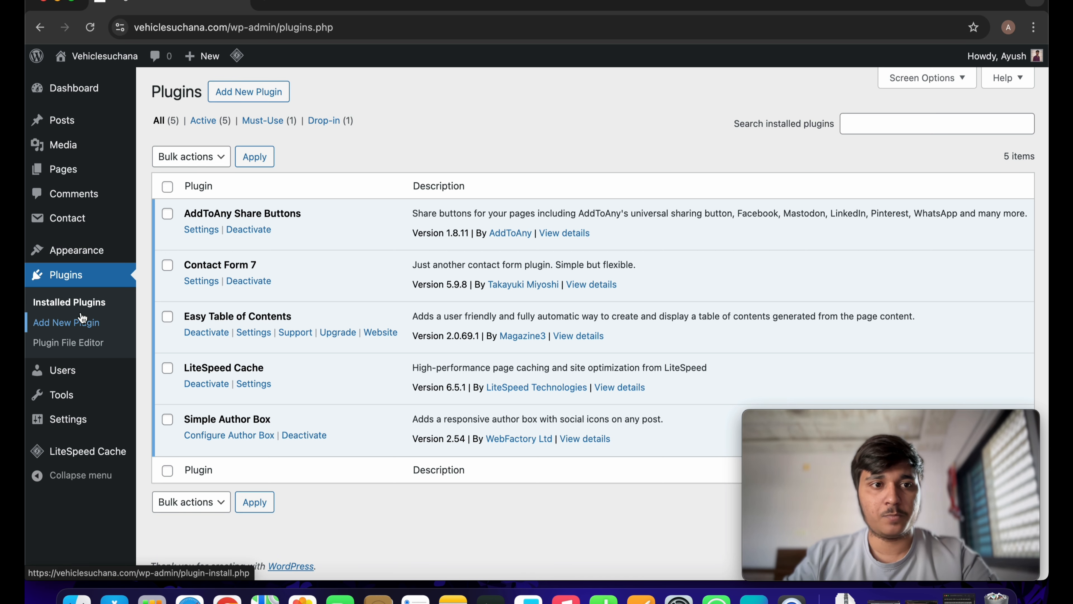
{"action": "left_click", "coordinate": [253, 91]}
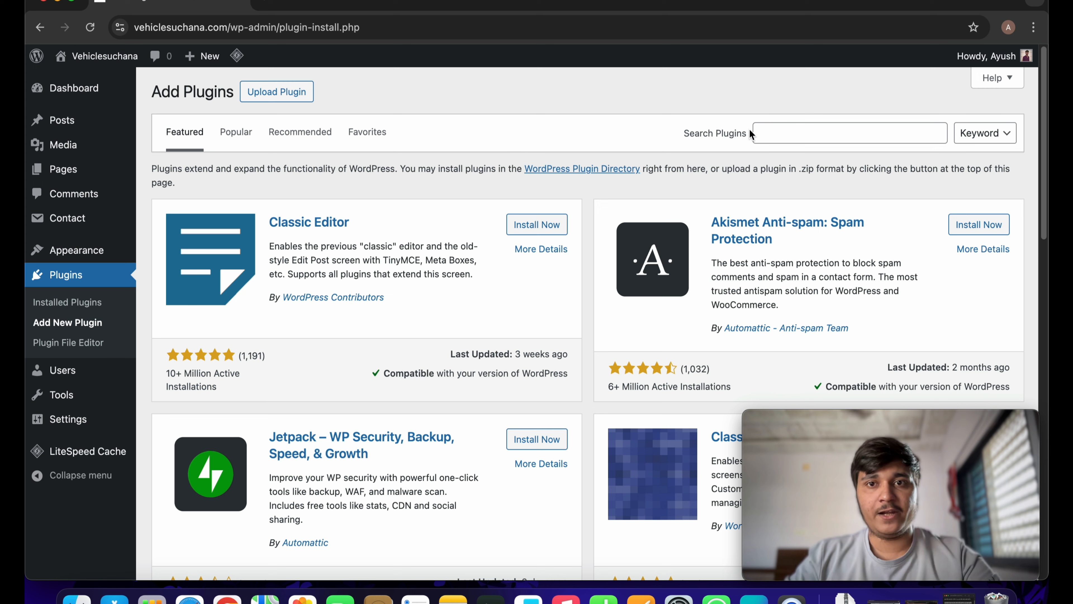
{"action": "left_click", "coordinate": [792, 138]}
{"action": "type", "text": "rankmath"}
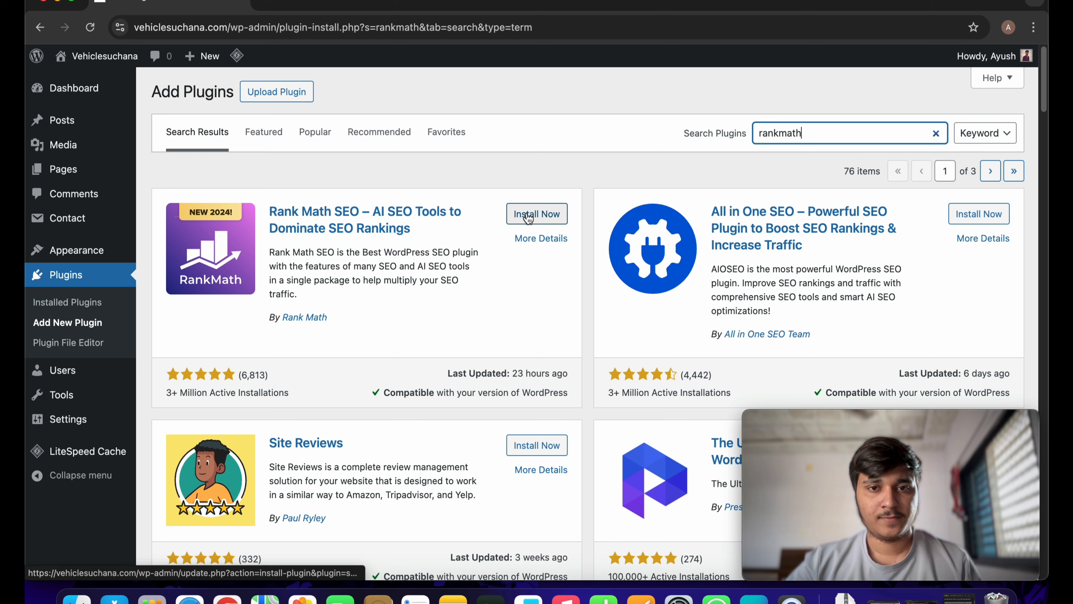
{"action": "left_click", "coordinate": [529, 215]}
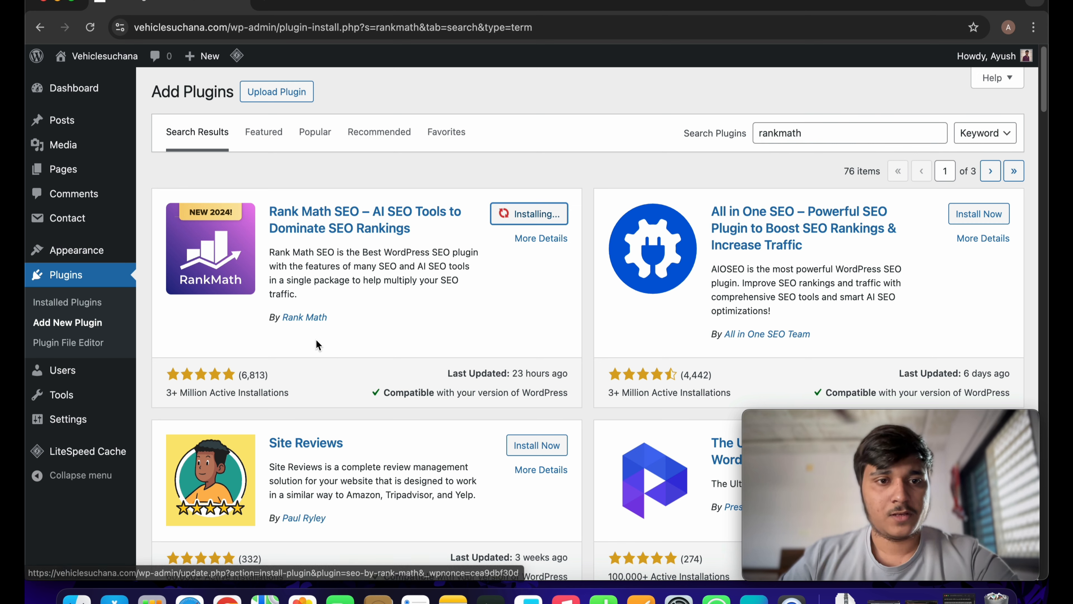
{"action": "left_click_drag", "start_coordinate": [168, 387], "coordinate": [273, 389]}
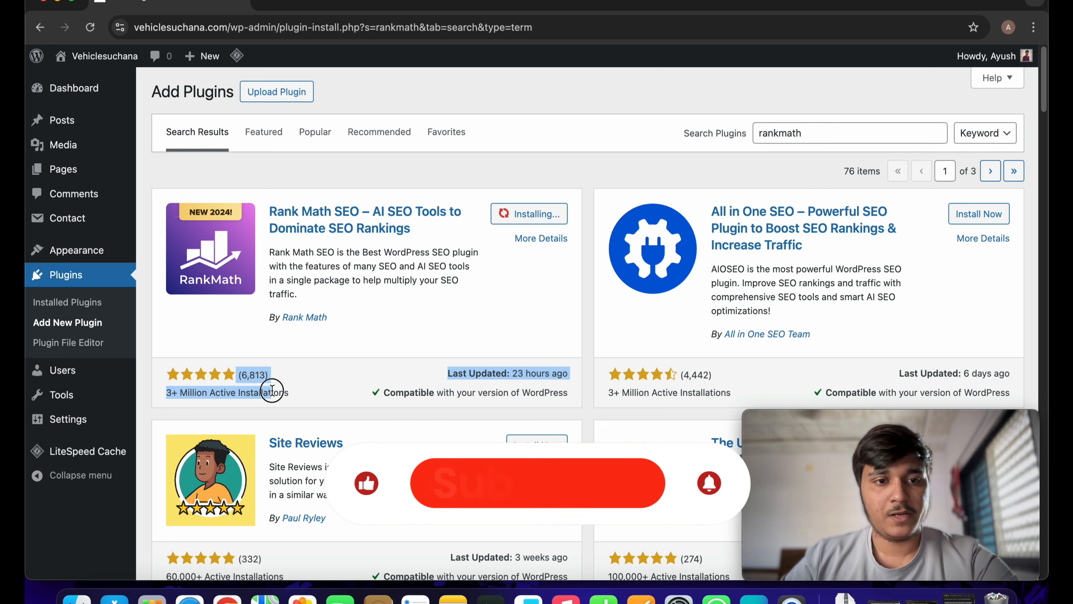
{"action": "left_click", "coordinate": [290, 393]}
{"action": "triple_click", "coordinate": [383, 282]}
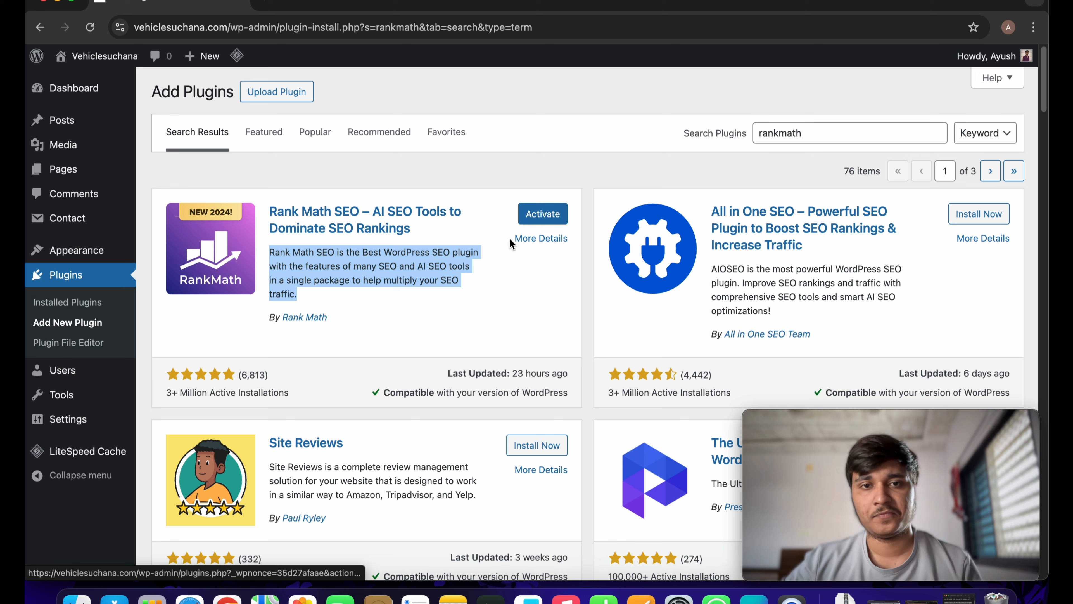
- Activate the Rank Math SEO plugin and open its account connection page
{"action": "left_click", "coordinate": [543, 214]}
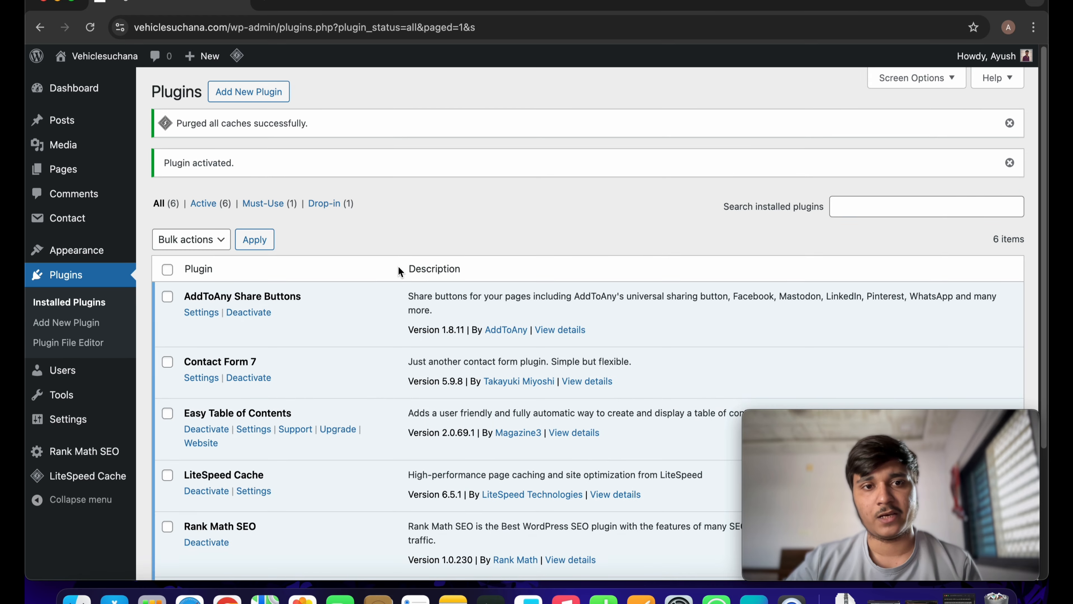
{"action": "scroll", "coordinate": [237, 332], "scroll_direction": "down", "scroll_amount": 3}
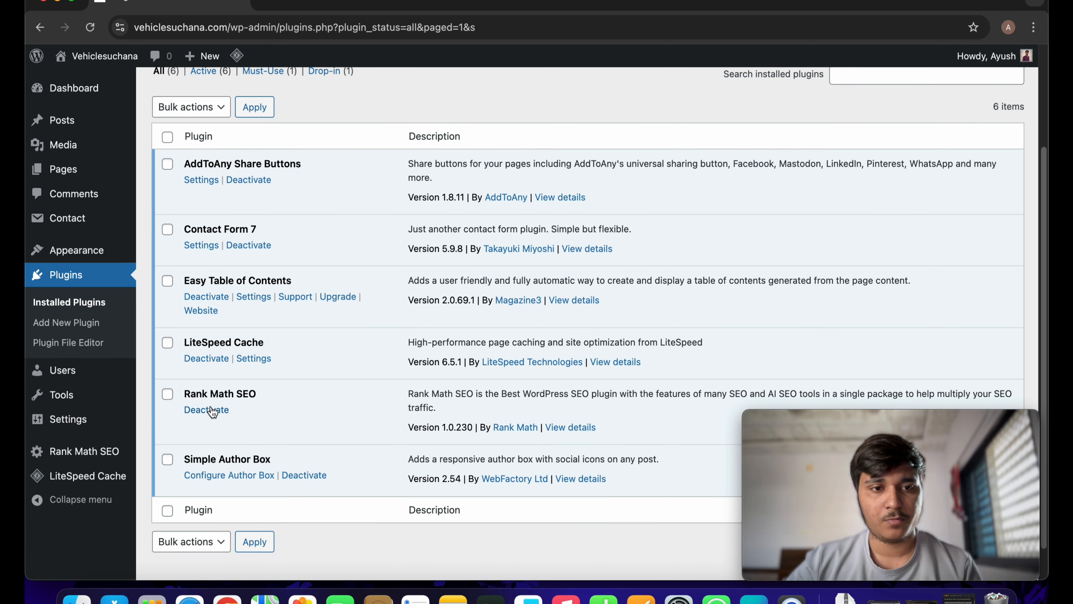
{"action": "left_click", "coordinate": [67, 456]}
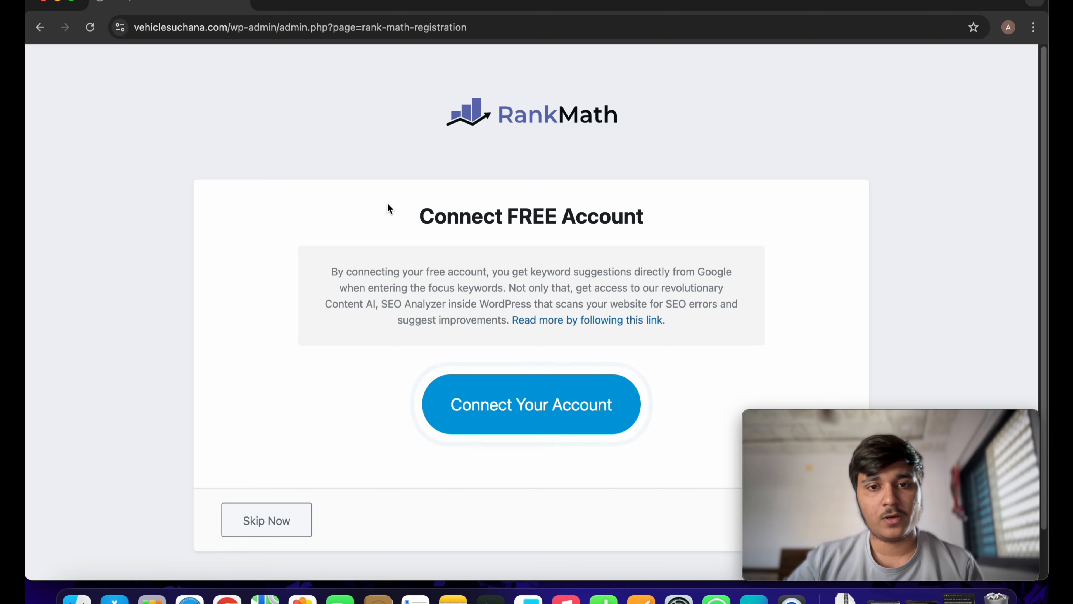
- Connect the Rank Math account through Google sign-in and activate the Rank Math Free Plan for the site
{"action": "left_click", "coordinate": [504, 409]}
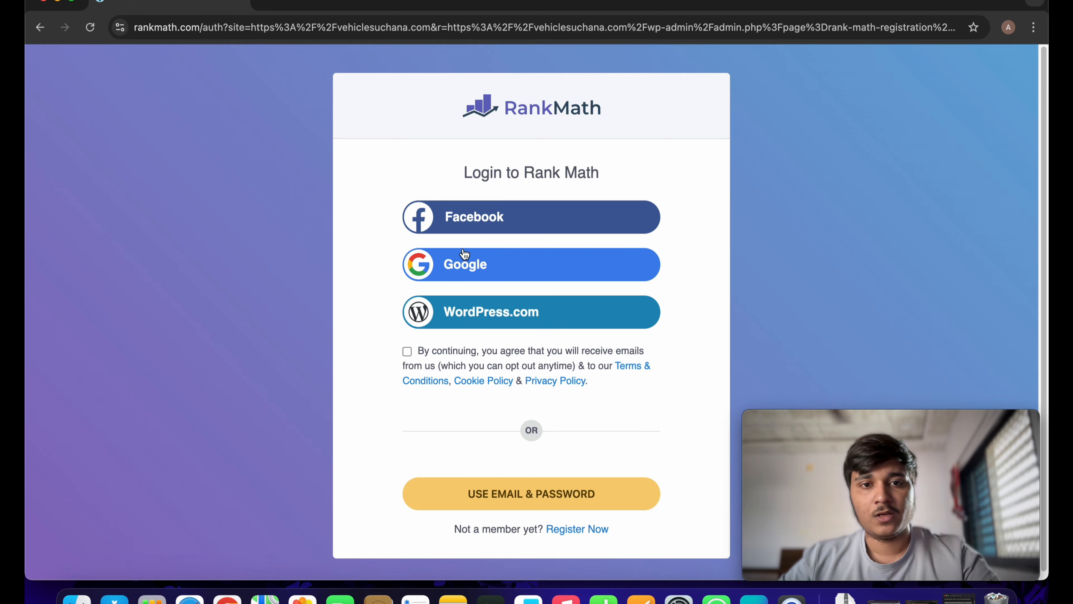
{"action": "left_click", "coordinate": [465, 254]}
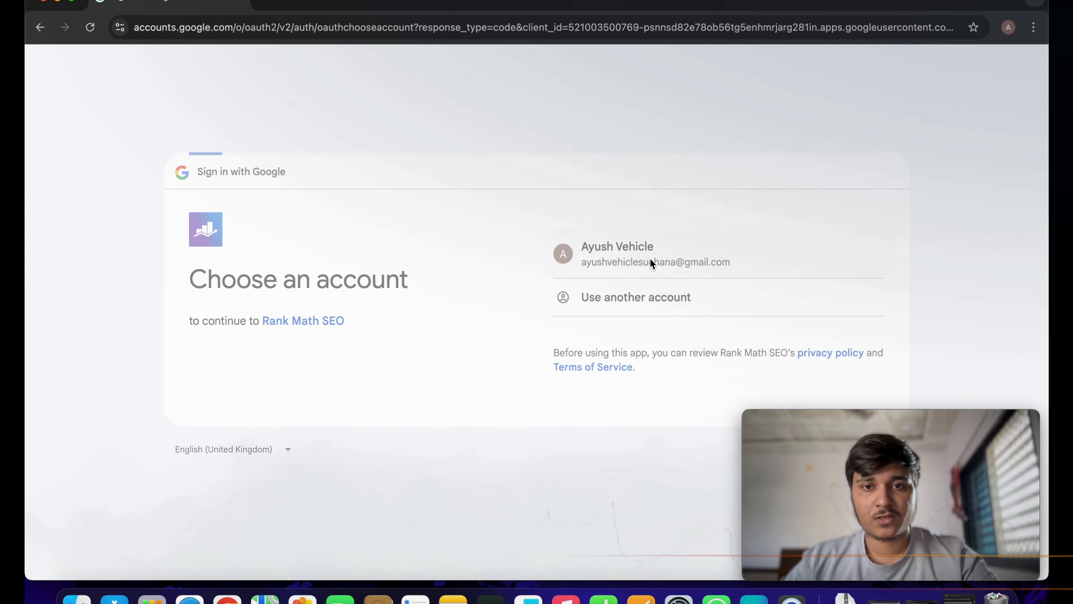
{"action": "left_click", "coordinate": [772, 393]}
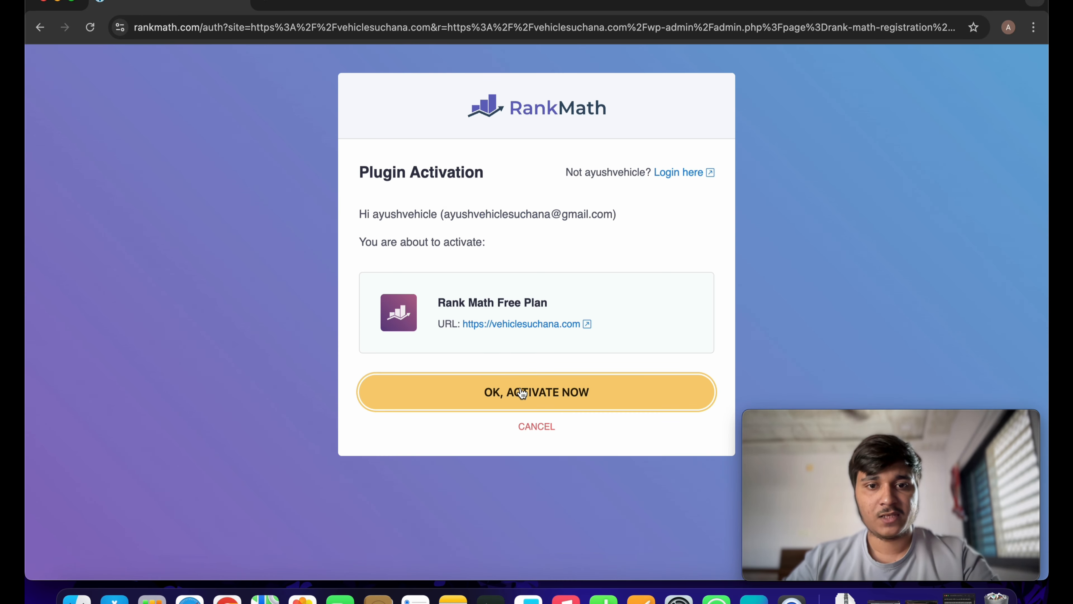
{"action": "left_click", "coordinate": [523, 393]}
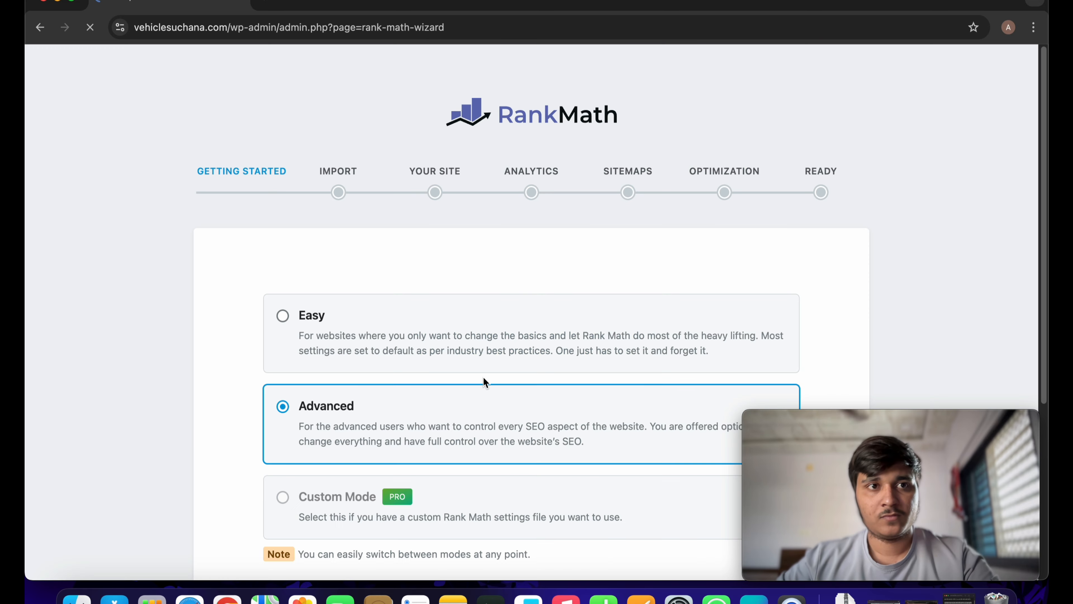
- Start the setup wizard in Advanced mode and skip importing the All In One SEO Pack settings
{"action": "scroll", "coordinate": [485, 382], "scroll_direction": "down", "scroll_amount": 6}
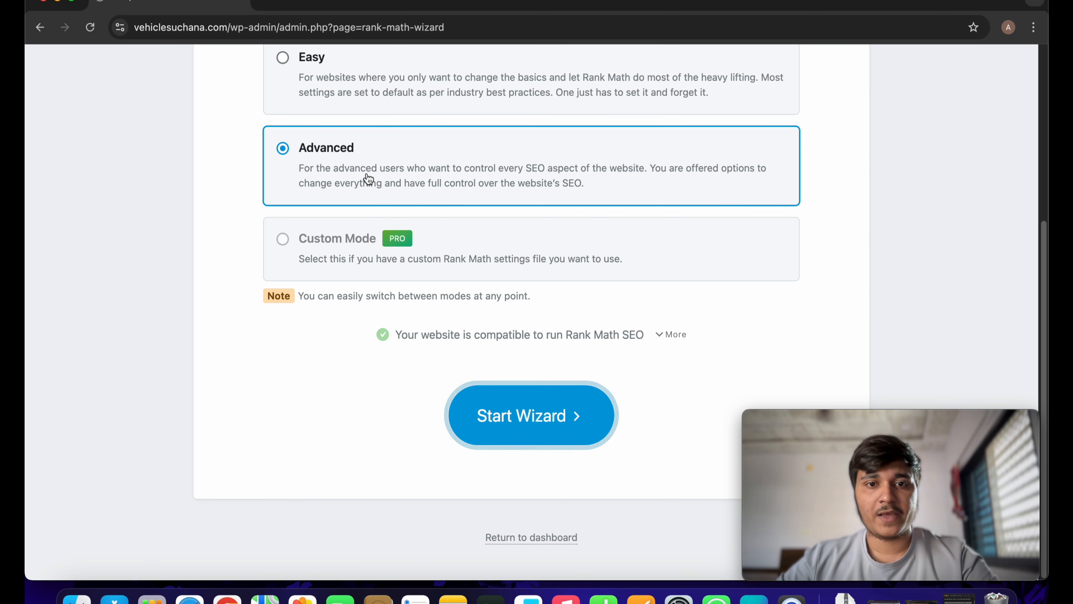
{"action": "left_click", "coordinate": [516, 429]}
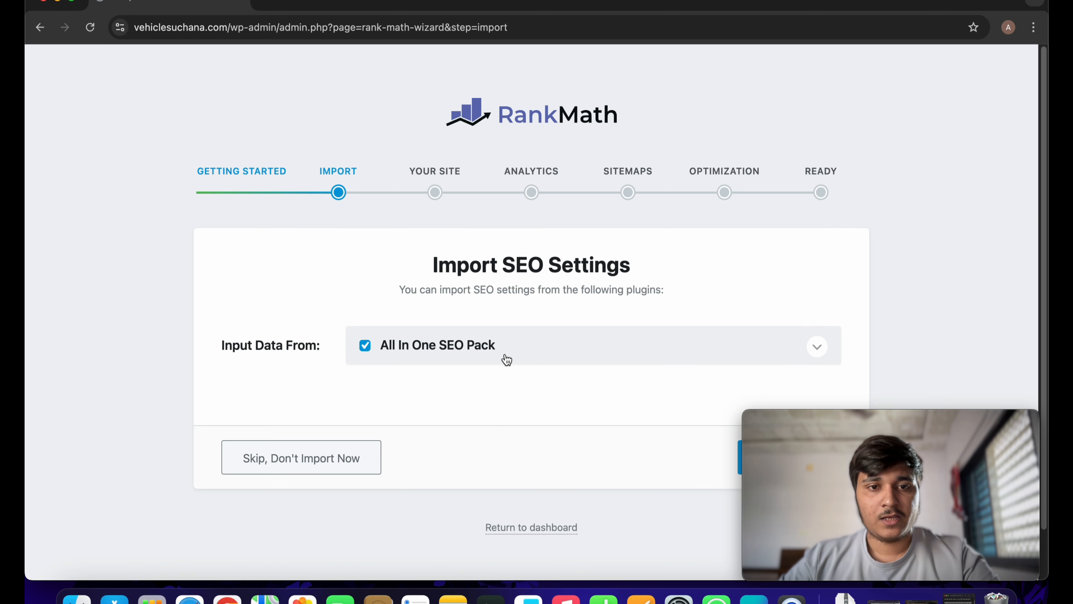
{"action": "left_click", "coordinate": [816, 348]}
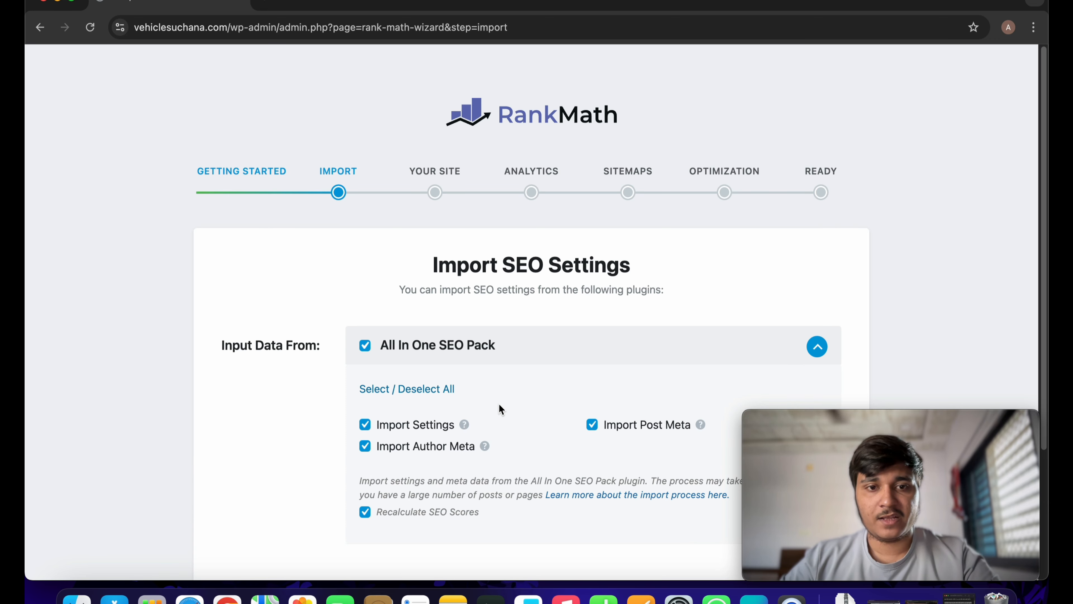
{"action": "scroll", "coordinate": [502, 393], "scroll_direction": "down", "scroll_amount": 4}
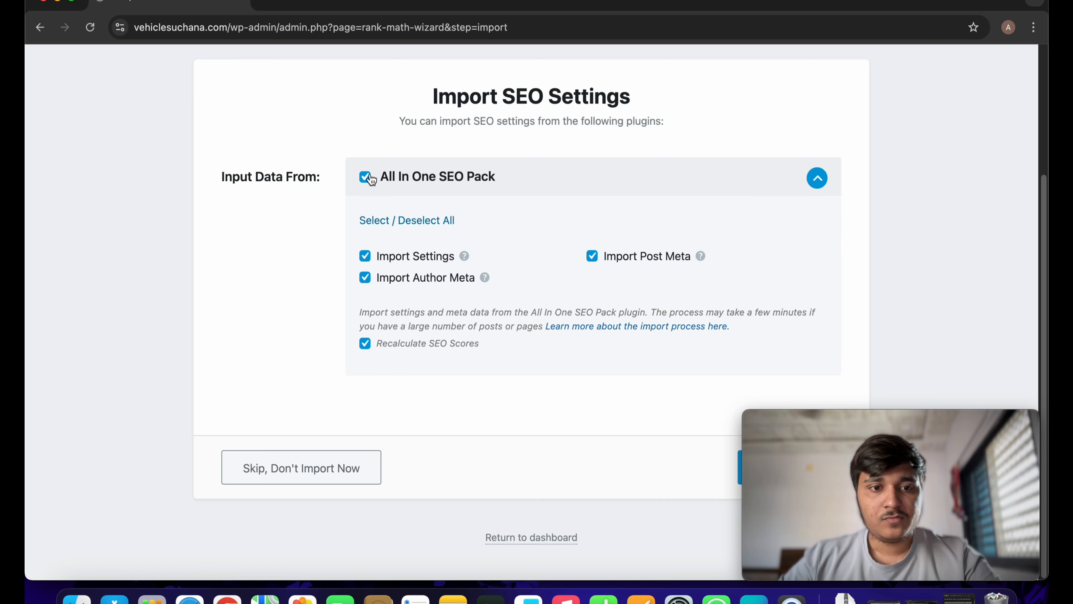
{"action": "left_click", "coordinate": [319, 468]}
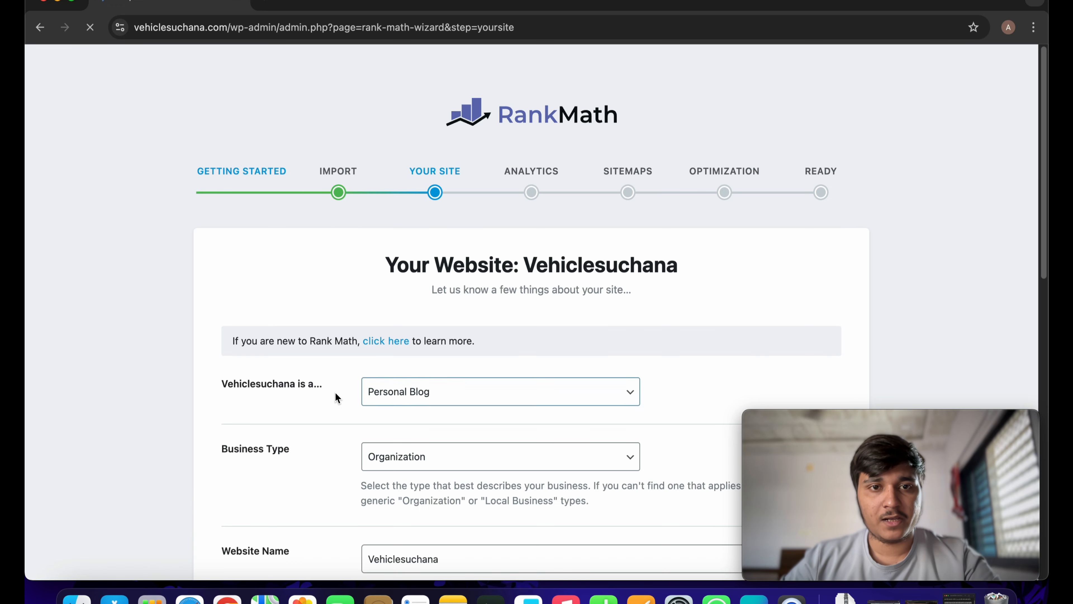
- Keep Personal Blog as the site type, set the Website Alternate Name to Vehiclesuchana, and save the site details
{"action": "scroll", "coordinate": [448, 433], "scroll_direction": "down", "scroll_amount": 6}
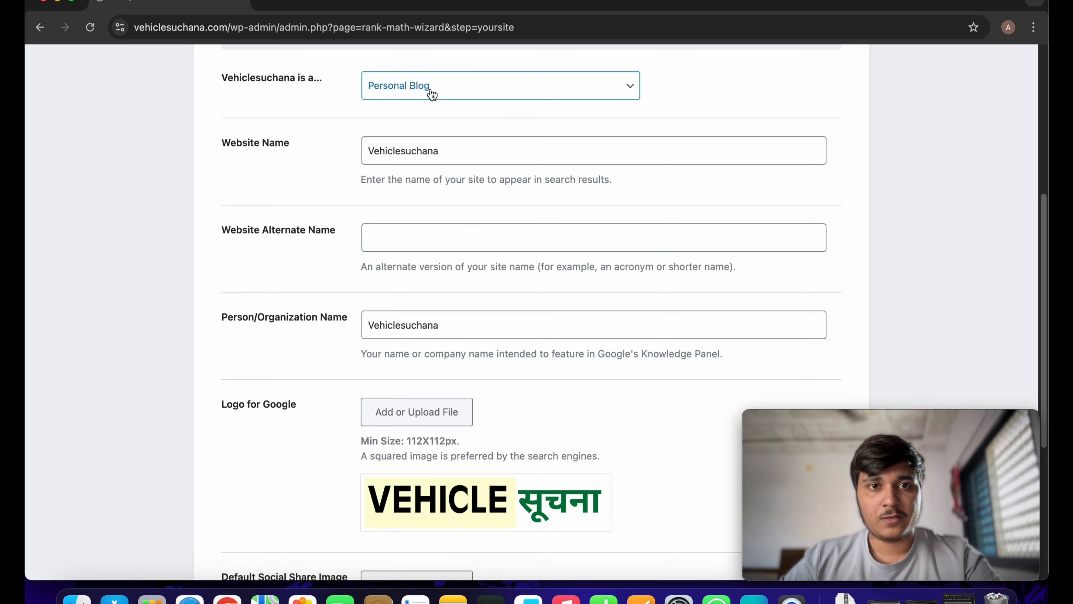
{"action": "left_click", "coordinate": [428, 88]}
{"action": "left_click", "coordinate": [295, 201]}
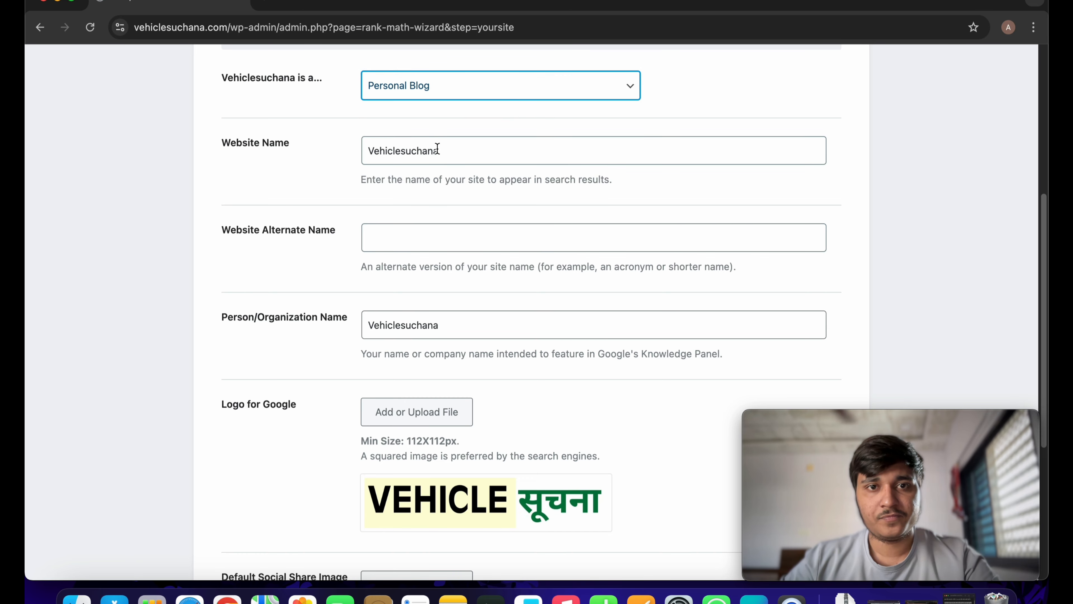
{"action": "left_click", "coordinate": [404, 151]}
{"action": "double_click", "coordinate": [405, 151]}
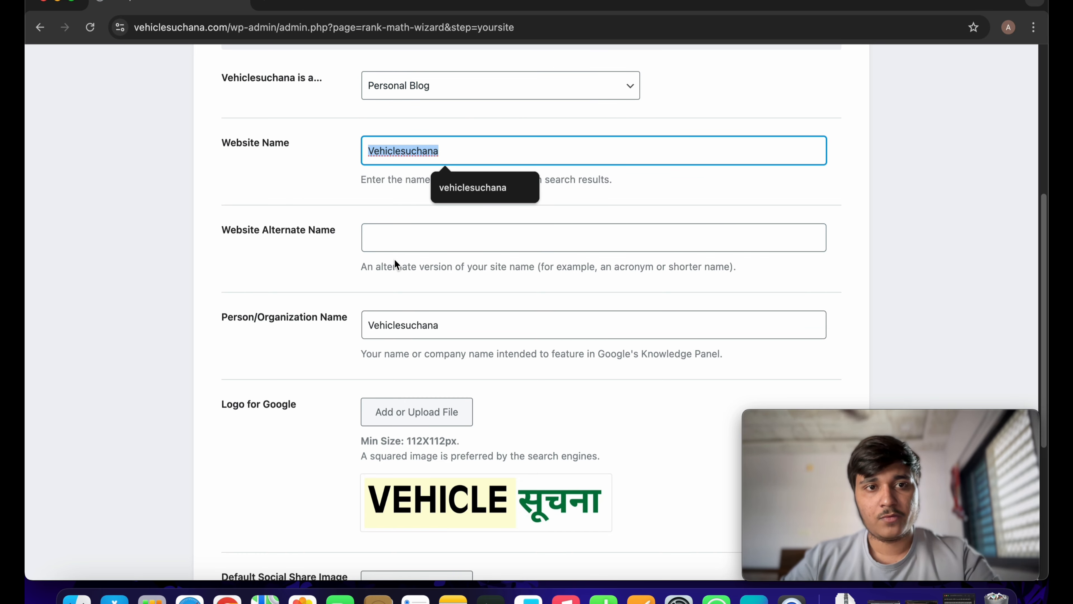
{"action": "key", "text": "super+c"}
{"action": "left_click", "coordinate": [402, 233]}
{"action": "key", "text": "super+v"}
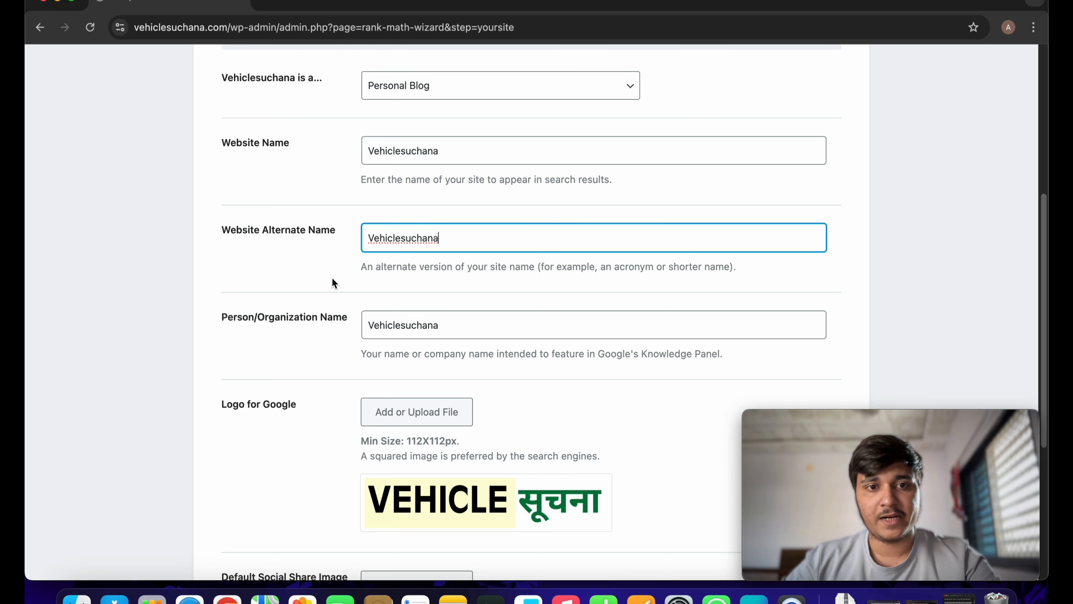
{"action": "left_click", "coordinate": [331, 283]}
{"action": "scroll", "coordinate": [465, 434], "scroll_direction": "down", "scroll_amount": 6}
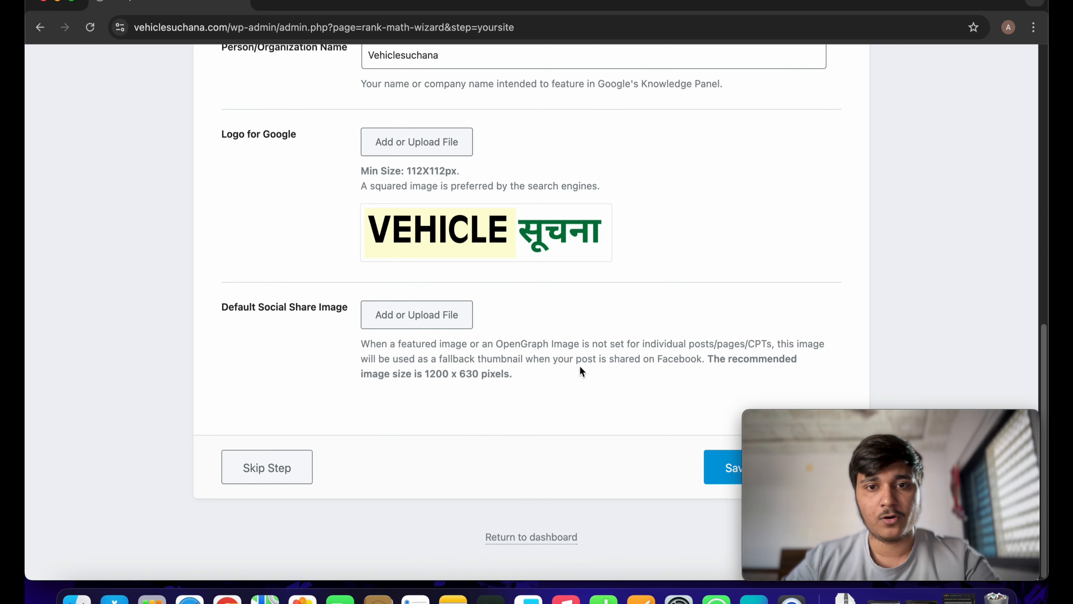
{"action": "left_click", "coordinate": [721, 468]}
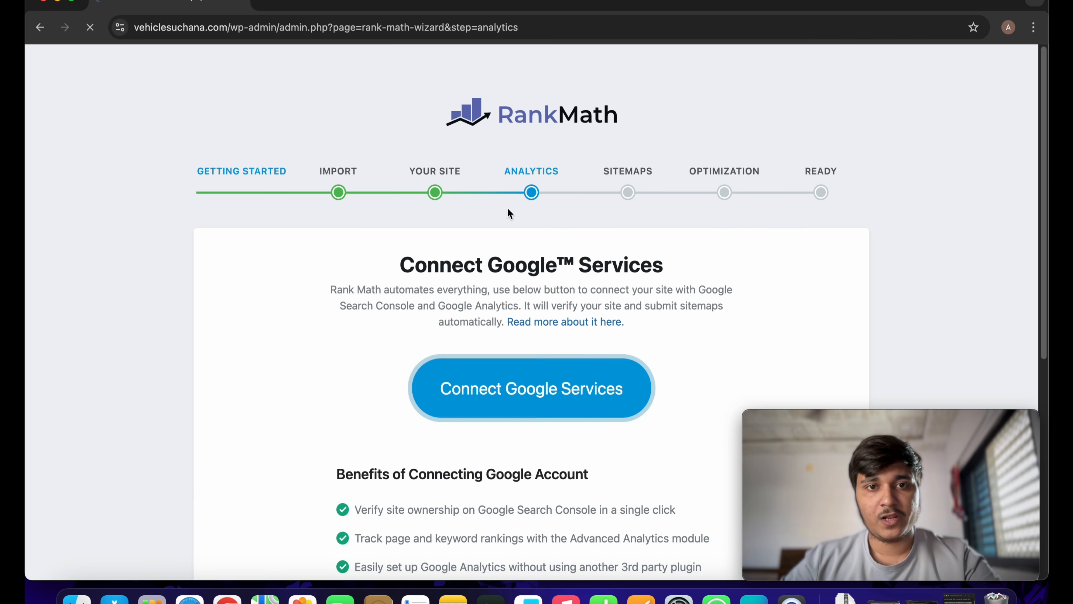
- Connect Google Services with the existing Google account and grant Rank Math SEO the requested access
{"action": "scroll", "coordinate": [442, 326], "scroll_direction": "down", "scroll_amount": 7}
{"action": "scroll", "coordinate": [441, 316], "scroll_direction": "up", "scroll_amount": 7}
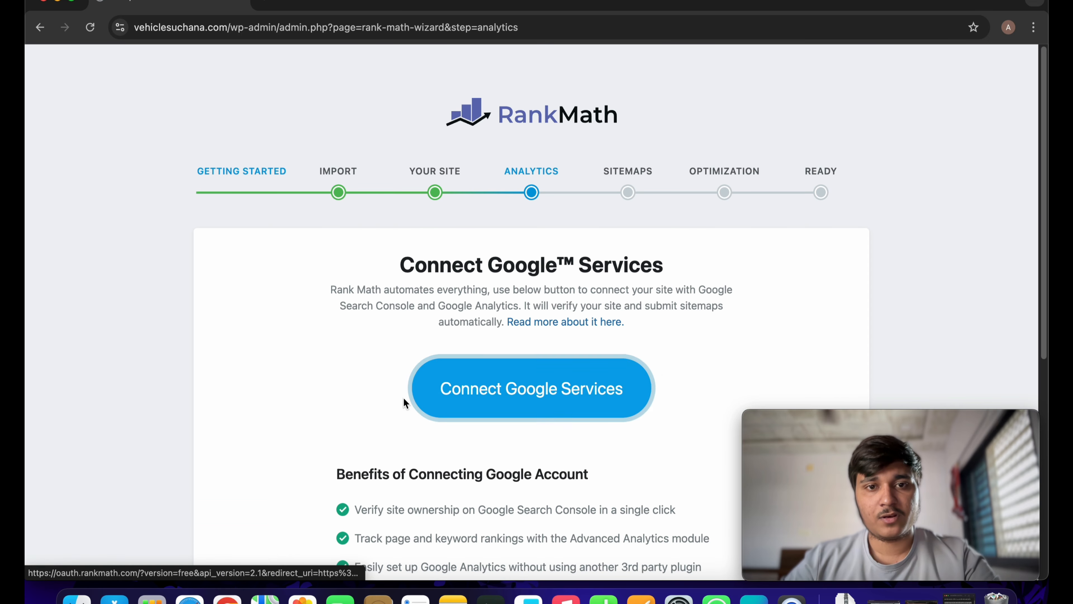
{"action": "left_click_drag", "start_coordinate": [401, 264], "coordinate": [685, 269]}
{"action": "left_click", "coordinate": [577, 395]}
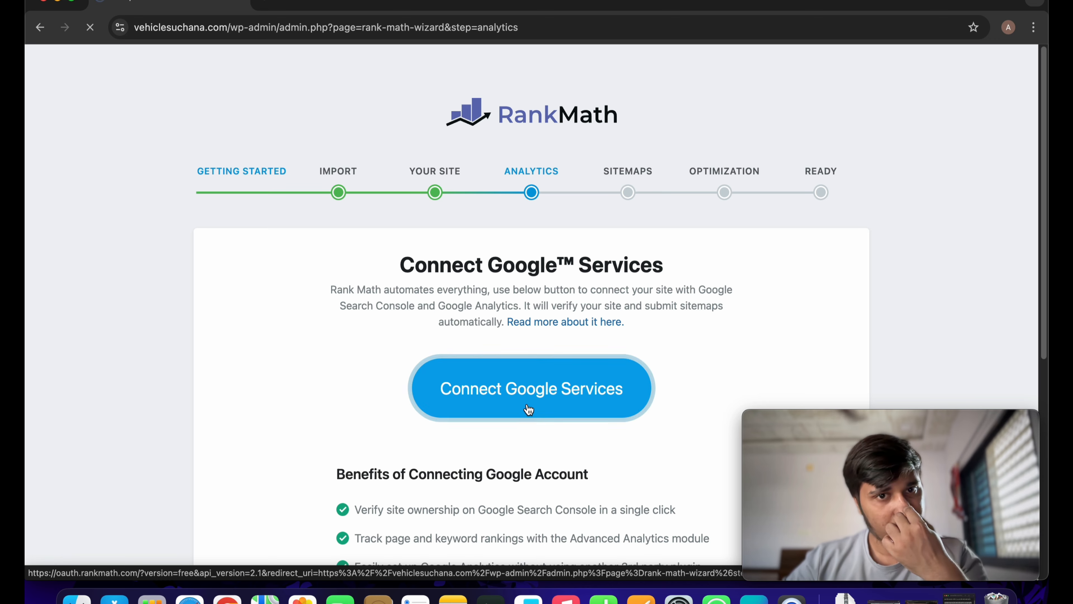
{"action": "left_click", "coordinate": [665, 253]}
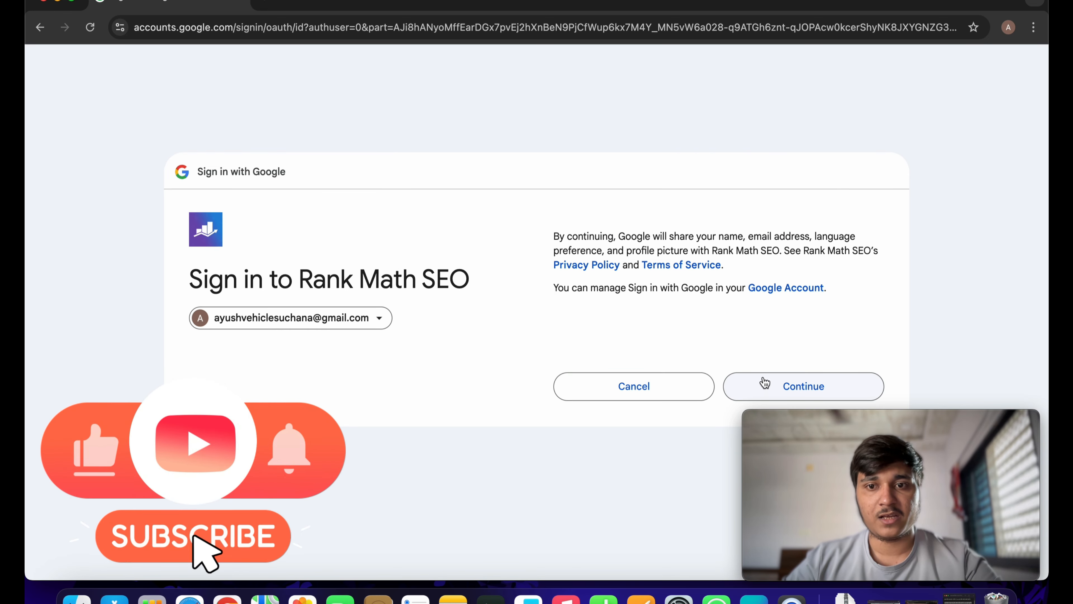
{"action": "left_click", "coordinate": [767, 384]}
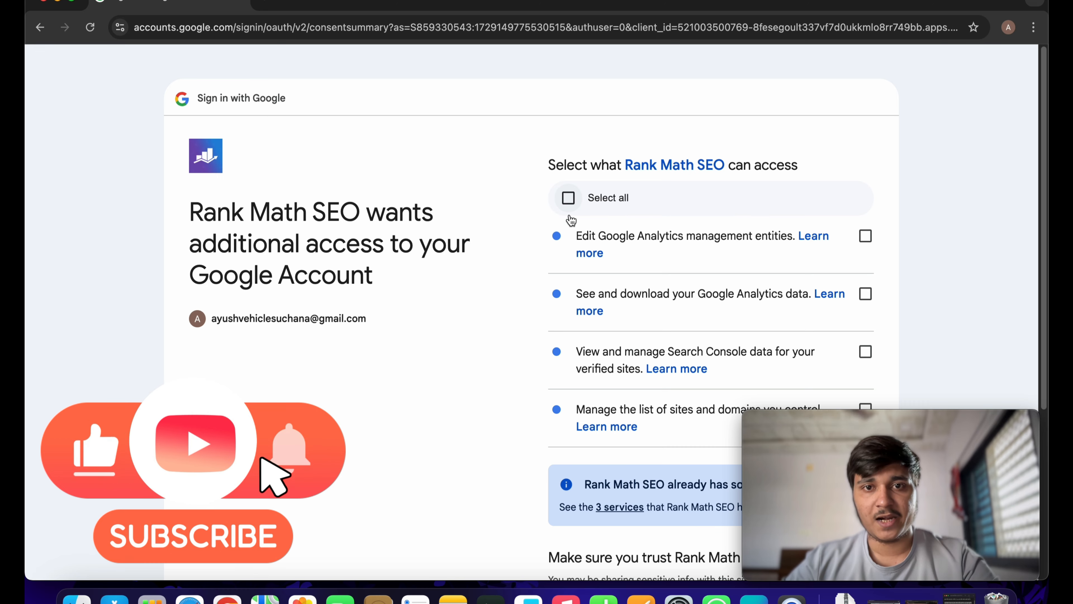
{"action": "scroll", "coordinate": [581, 222], "scroll_direction": "down", "scroll_amount": 6}
{"action": "left_click", "coordinate": [725, 461]}
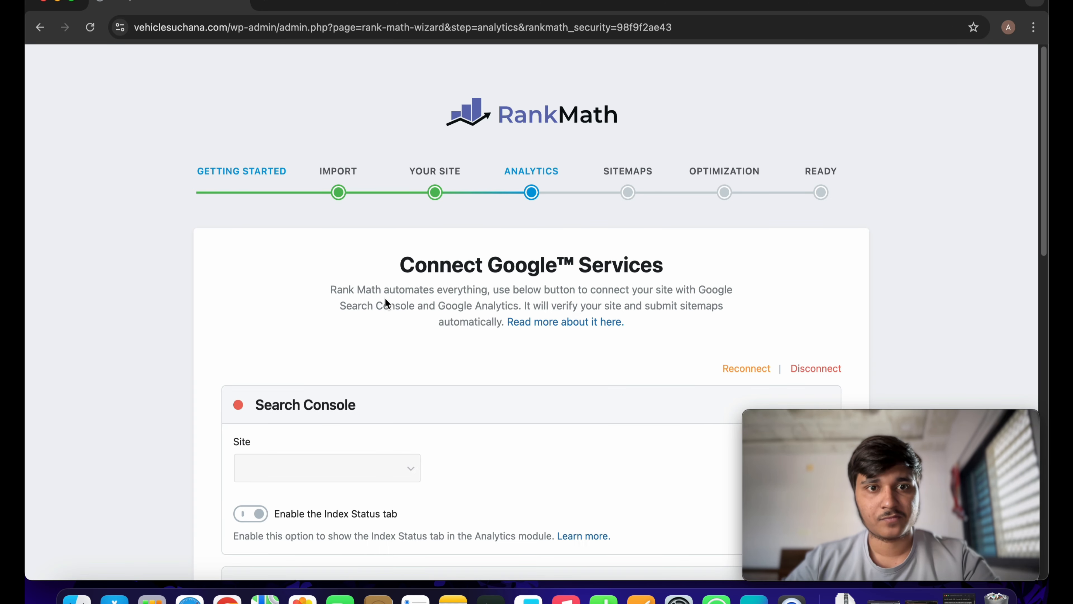
- Use sc-domain:vehiclesuchana.com as the Search Console site
{"action": "scroll", "coordinate": [496, 346], "scroll_direction": "down", "scroll_amount": 5}
{"action": "left_click", "coordinate": [353, 199]}
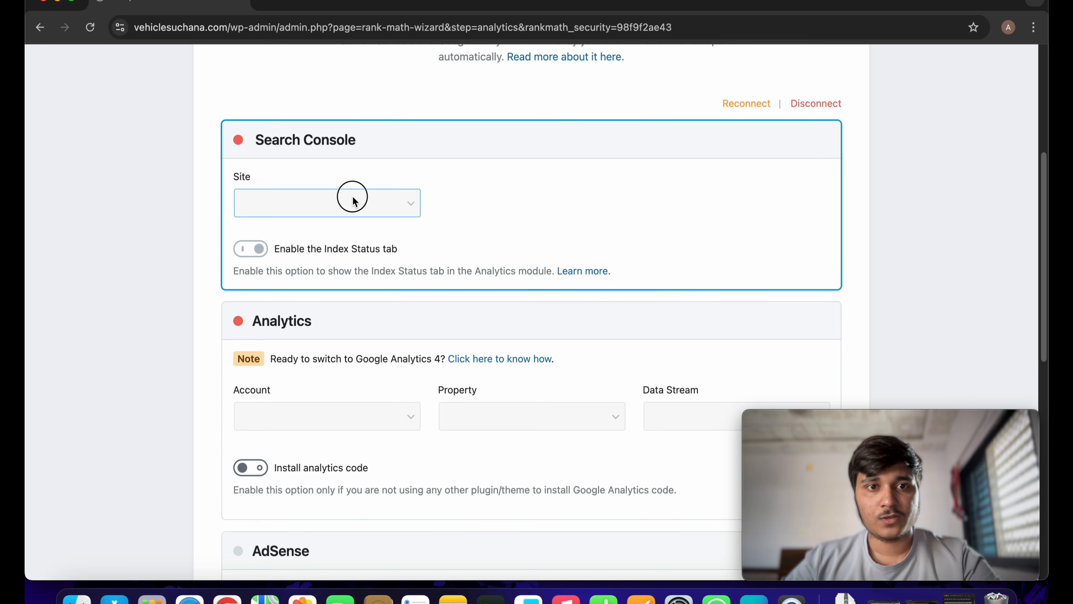
{"action": "left_click", "coordinate": [419, 211]}
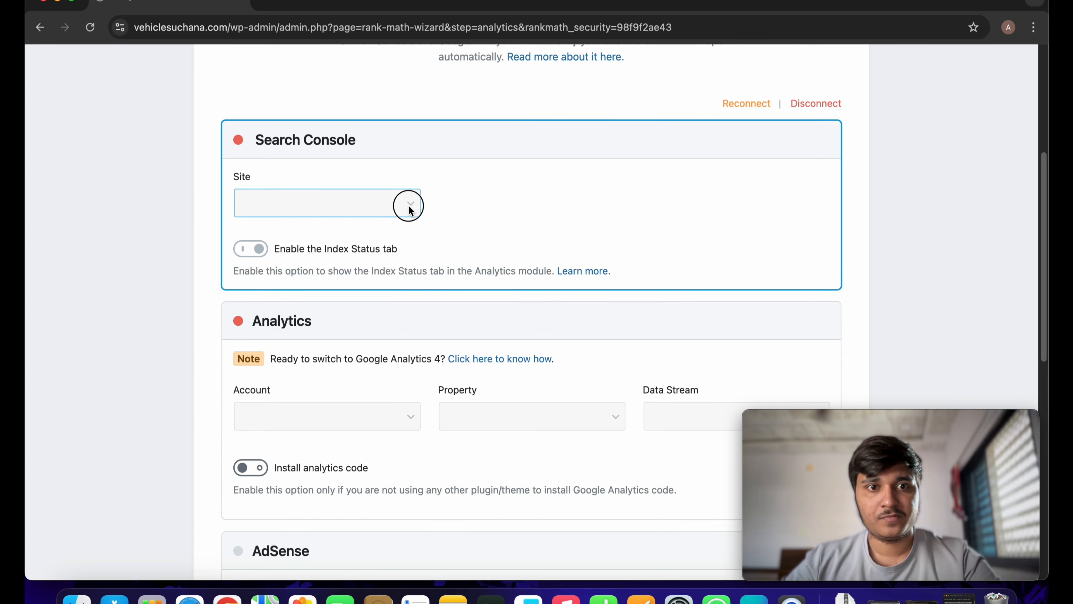
{"action": "left_click", "coordinate": [456, 213]}
{"action": "scroll", "coordinate": [461, 219], "scroll_direction": "up", "scroll_amount": 6}
{"action": "scroll", "coordinate": [431, 331], "scroll_direction": "down", "scroll_amount": 6}
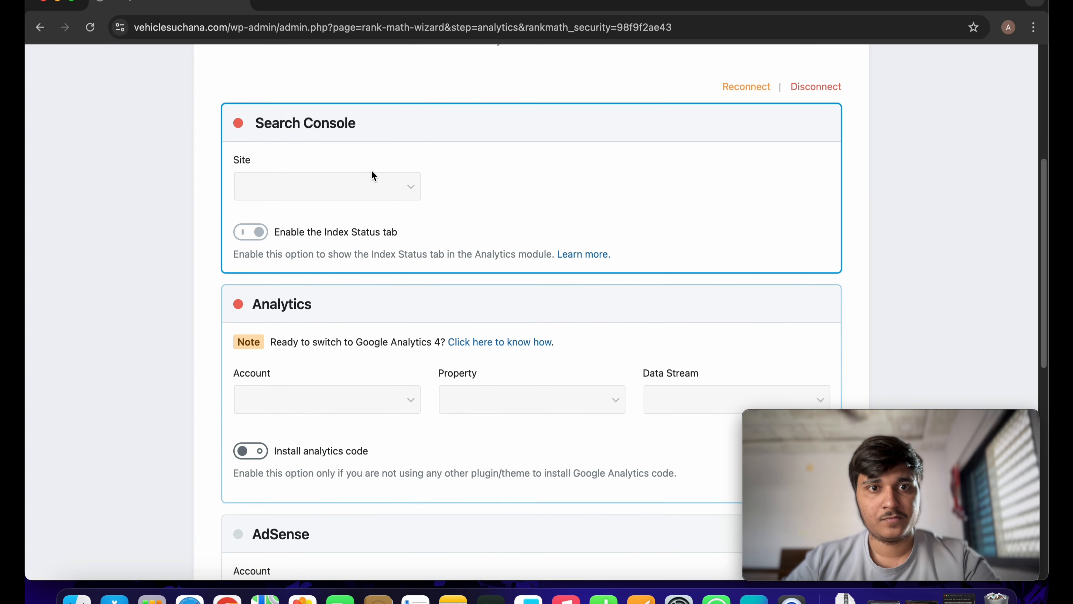
{"action": "scroll", "coordinate": [467, 284], "scroll_direction": "down", "scroll_amount": 3}
{"action": "scroll", "coordinate": [467, 284], "scroll_direction": "up", "scroll_amount": 3}
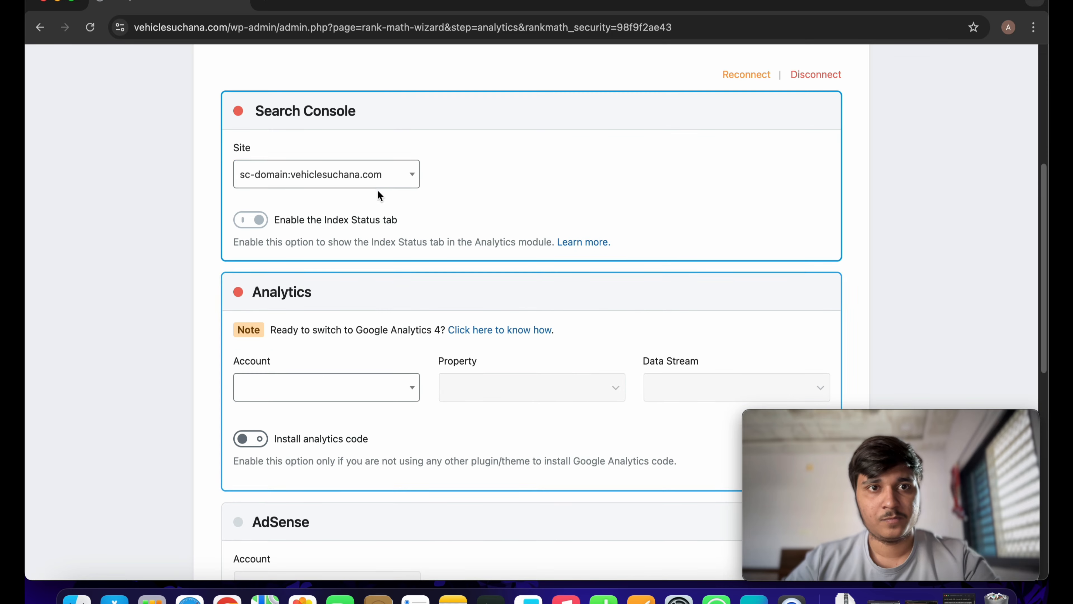
{"action": "left_click", "coordinate": [371, 176]}
{"action": "left_click", "coordinate": [330, 231]}
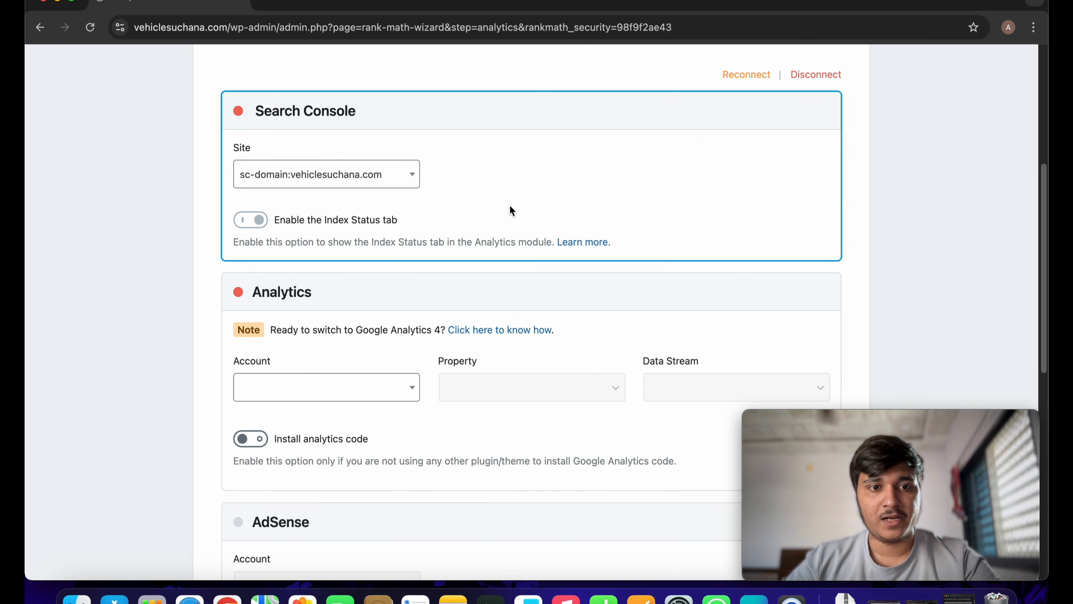
- Check the Analytics account choices, leave the account empty, keep Email Reports on, and save the analytics settings
{"action": "left_click", "coordinate": [412, 389]}
{"action": "left_click", "coordinate": [362, 386]}
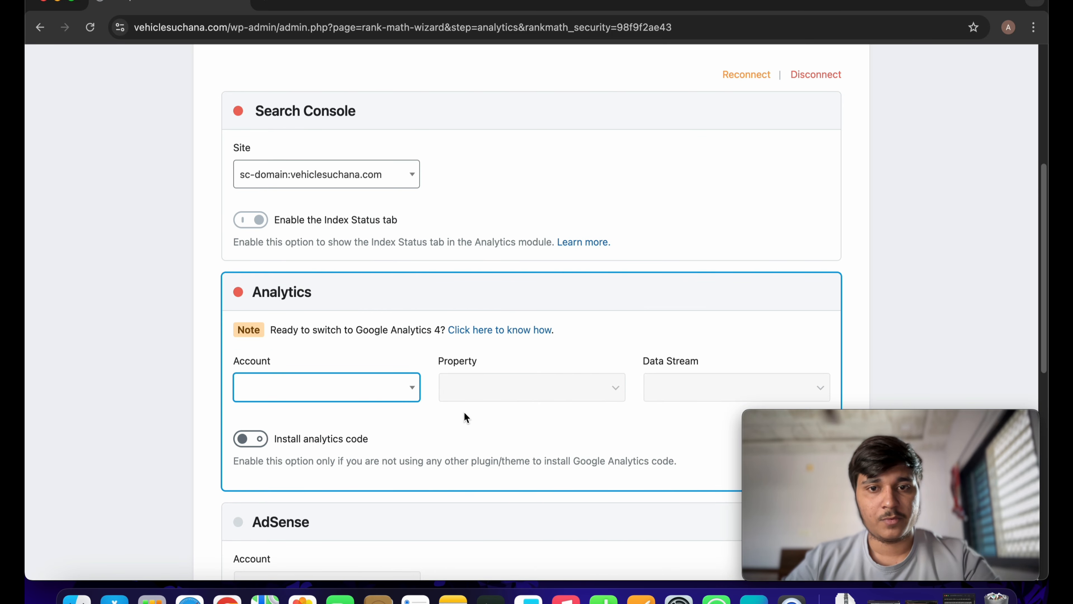
{"action": "scroll", "coordinate": [478, 205], "scroll_direction": "down", "scroll_amount": 3}
{"action": "left_click", "coordinate": [368, 258]}
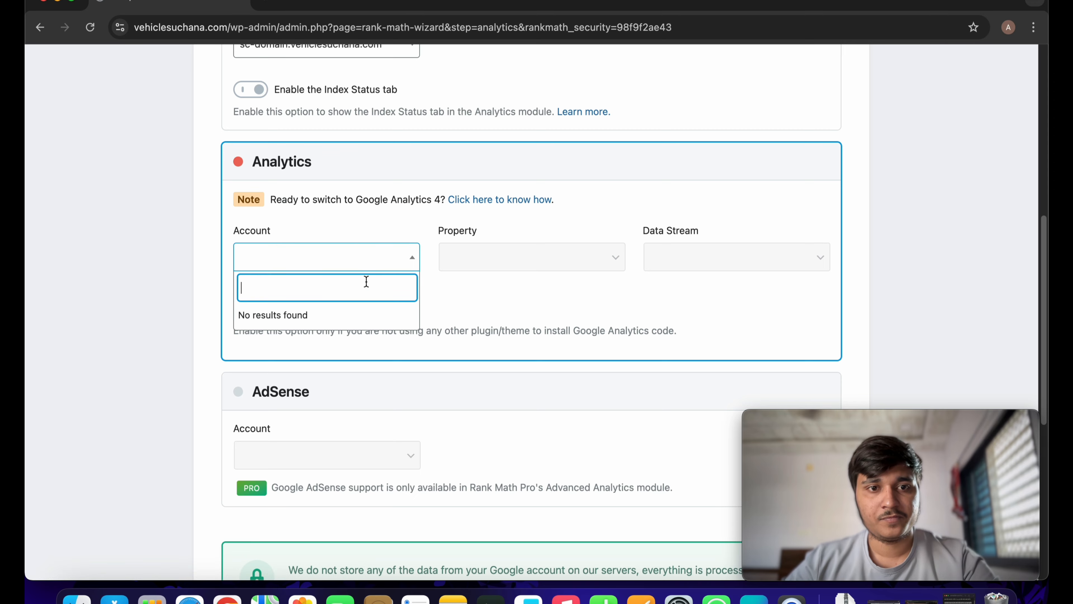
{"action": "left_click", "coordinate": [619, 304]}
{"action": "scroll", "coordinate": [448, 378], "scroll_direction": "down", "scroll_amount": 9}
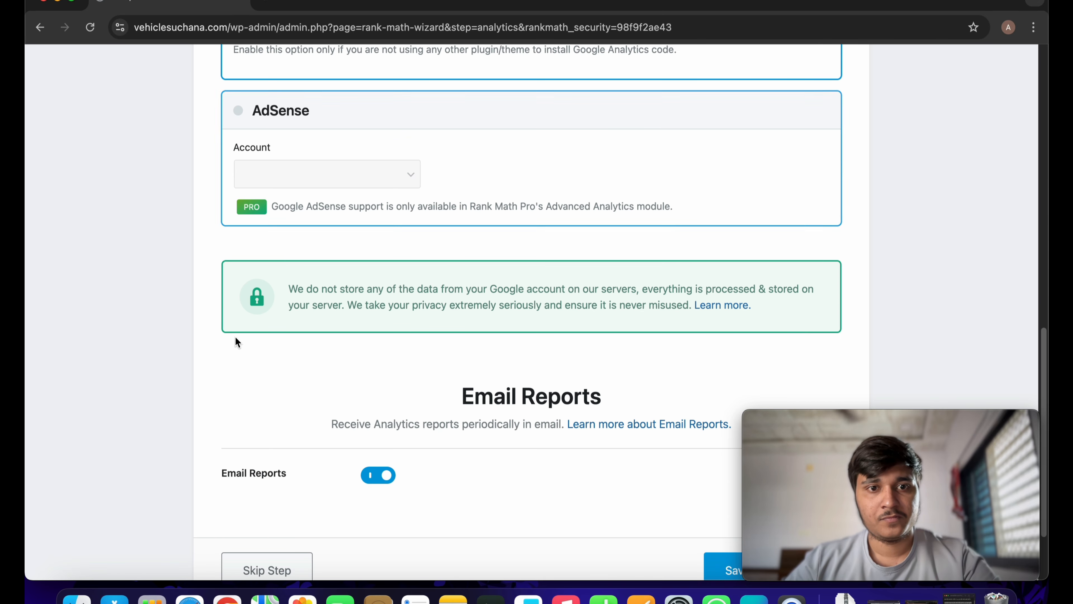
{"action": "left_click", "coordinate": [723, 467]}
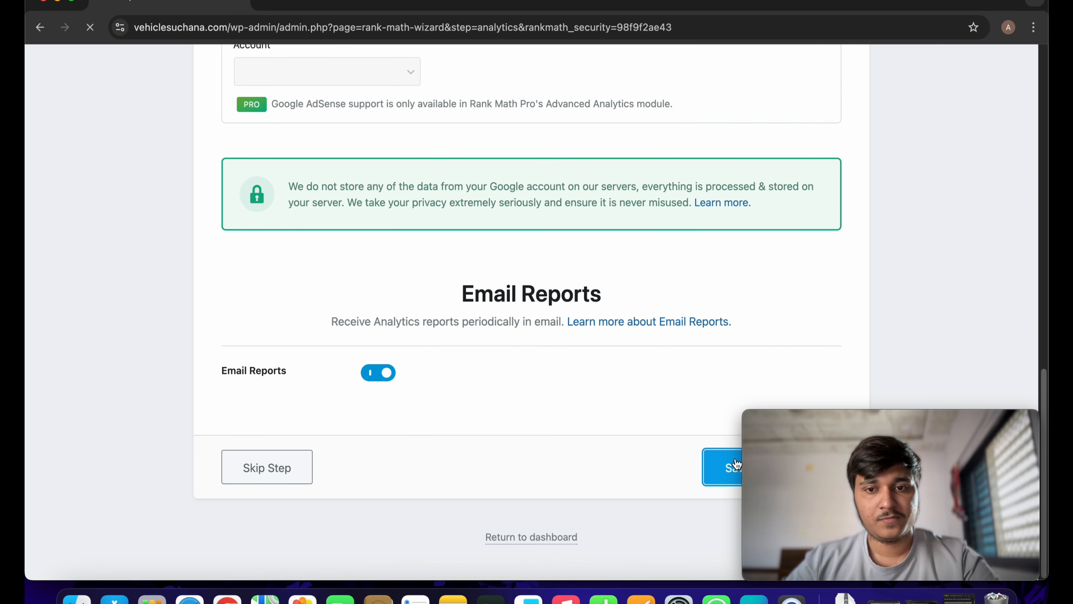
- Keep Sitemaps, Include Images, Posts, Pages and Categories enabled, and save the sitemap configuration
{"action": "scroll", "coordinate": [445, 377], "scroll_direction": "down", "scroll_amount": 7}
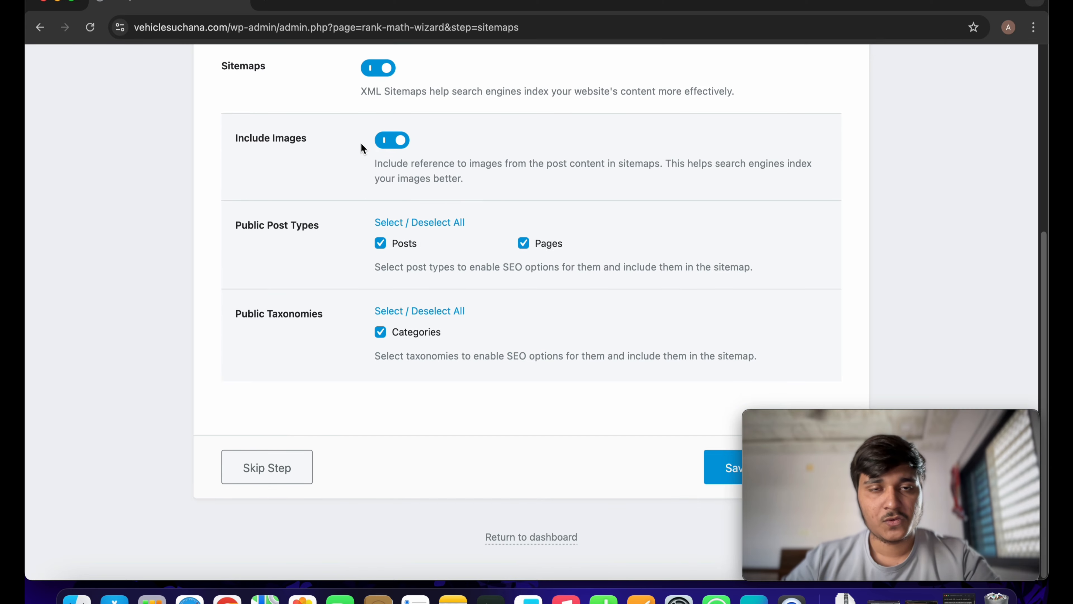
{"action": "scroll", "coordinate": [360, 143], "scroll_direction": "up", "scroll_amount": 7}
{"action": "scroll", "coordinate": [354, 329], "scroll_direction": "down", "scroll_amount": 7}
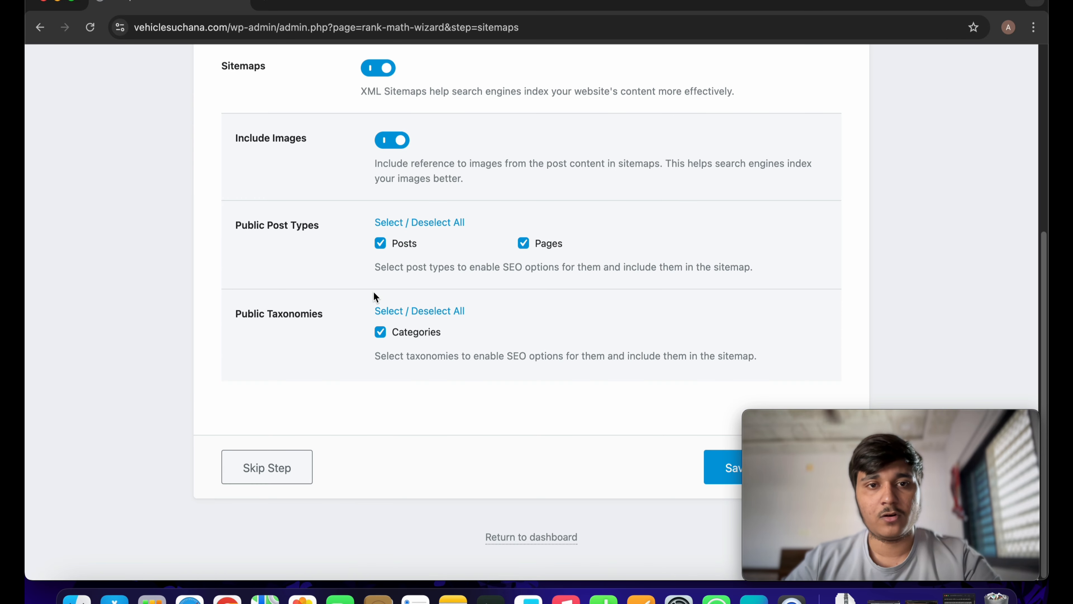
{"action": "scroll", "coordinate": [404, 235], "scroll_direction": "up", "scroll_amount": 5}
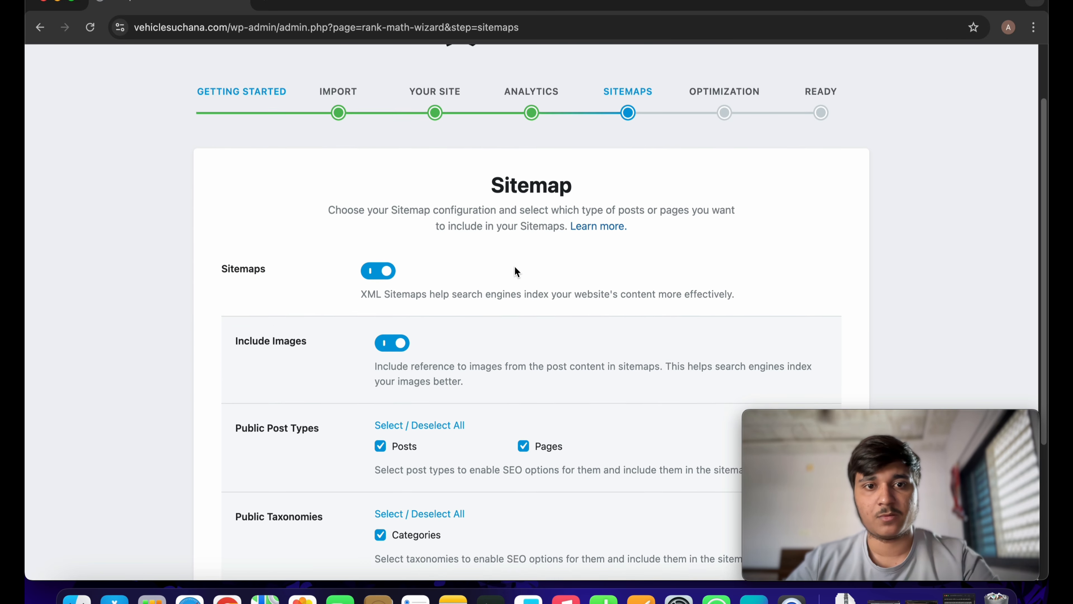
{"action": "scroll", "coordinate": [515, 271], "scroll_direction": "down", "scroll_amount": 5}
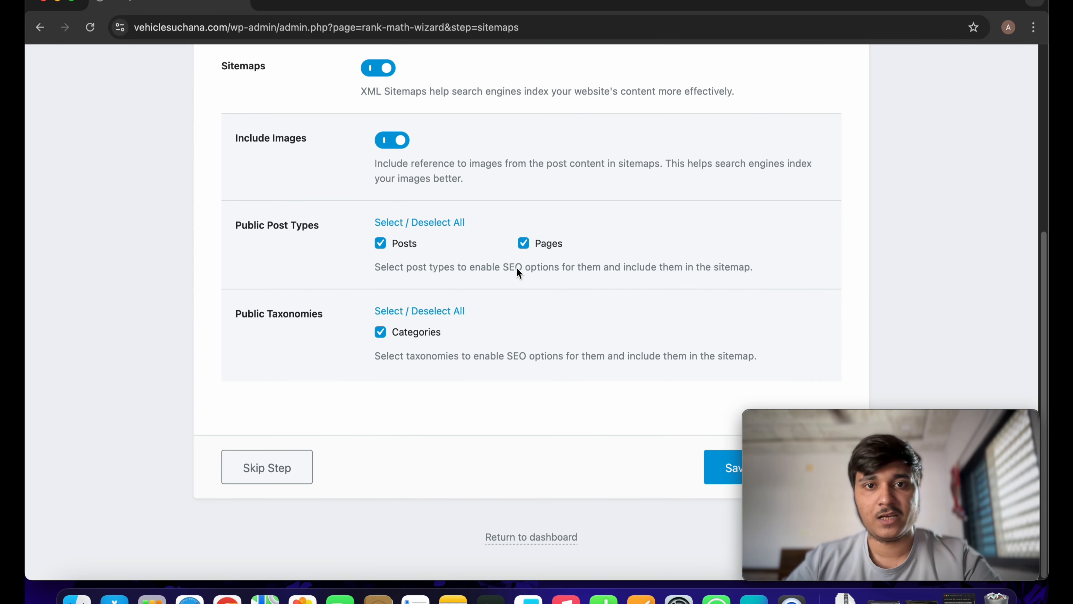
{"action": "left_click", "coordinate": [386, 333]}
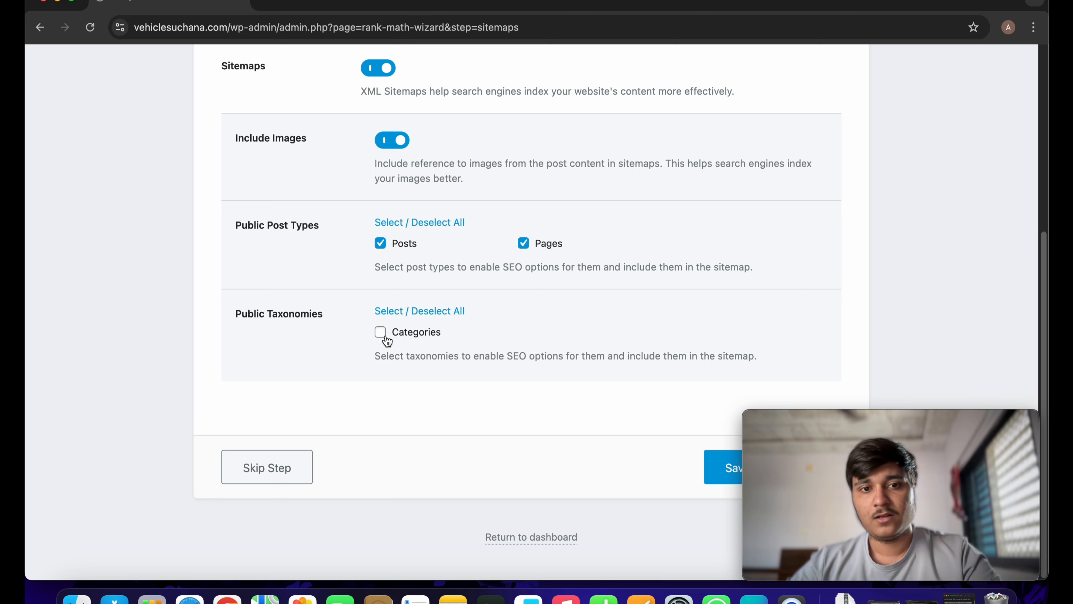
{"action": "left_click", "coordinate": [390, 337]}
{"action": "left_click", "coordinate": [709, 469]}
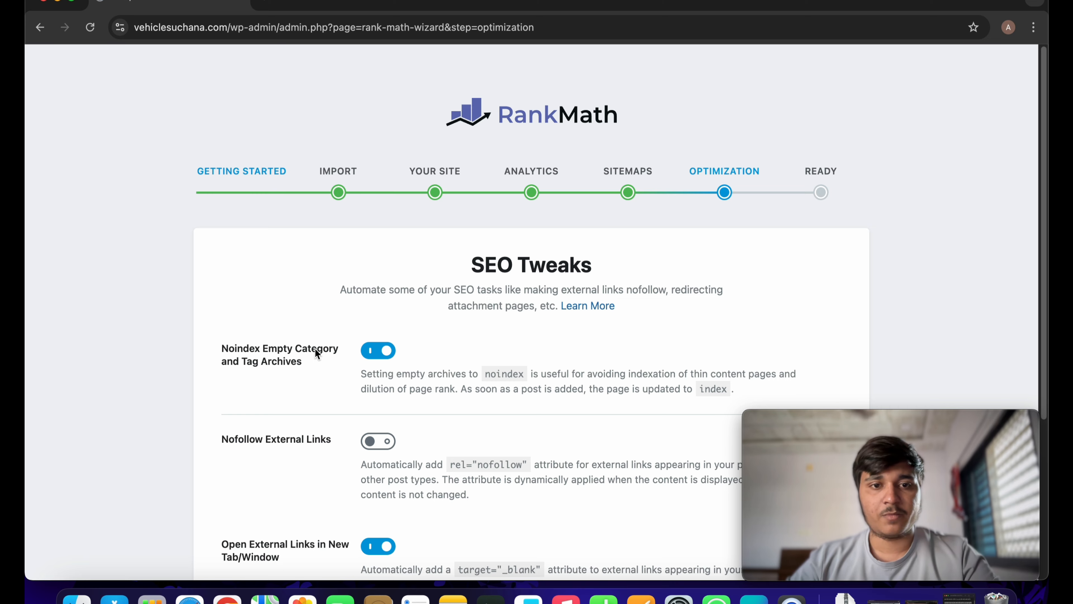
- Save the SEO Tweaks with their default settings and continue to the advanced options setup
{"action": "scroll", "coordinate": [412, 396], "scroll_direction": "down", "scroll_amount": 5}
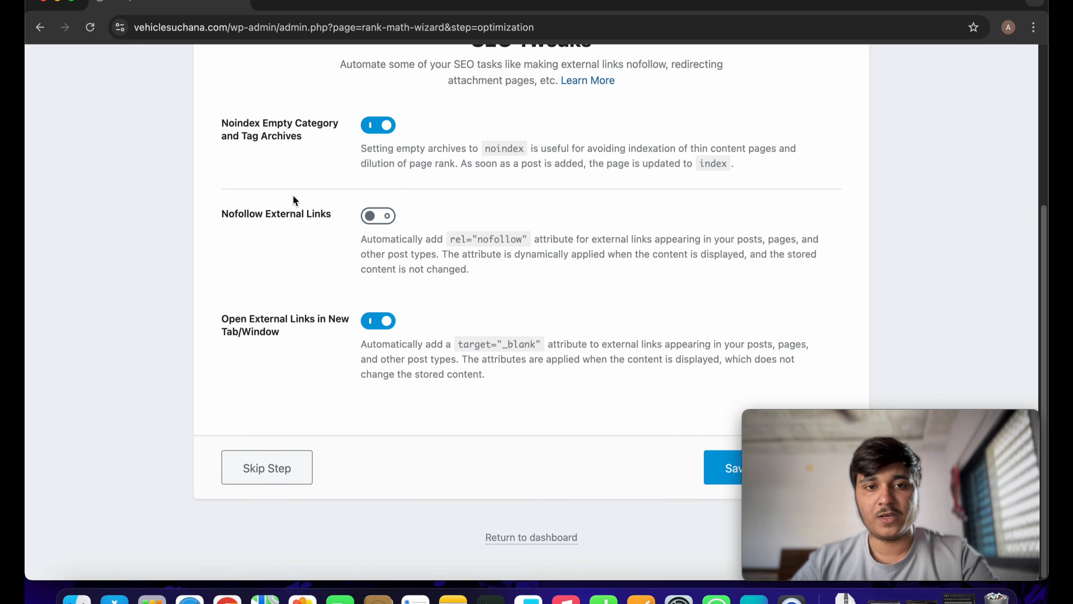
{"action": "left_click", "coordinate": [715, 454]}
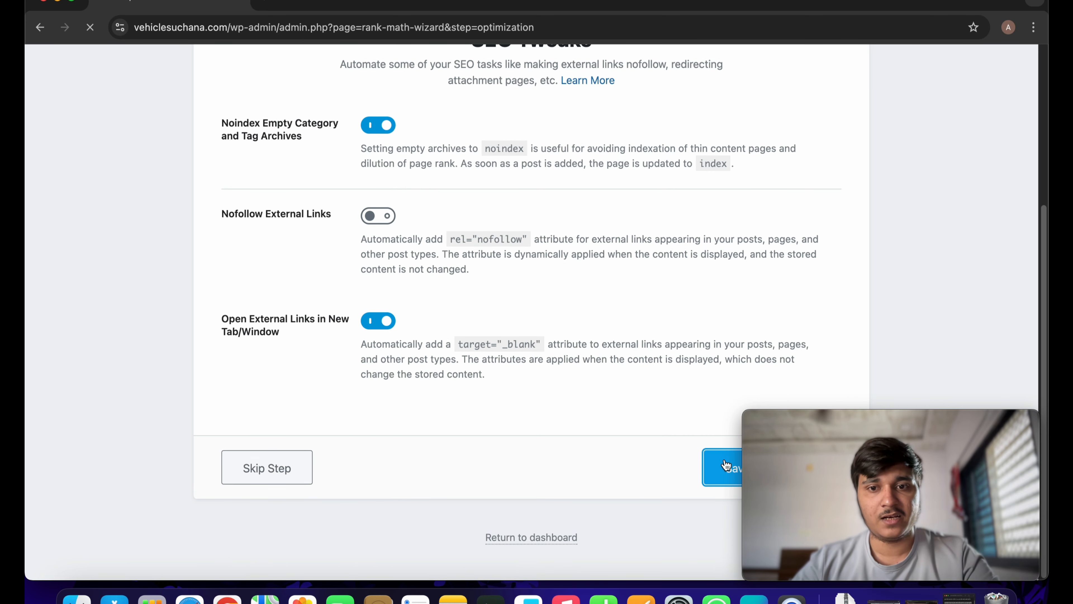
{"action": "scroll", "coordinate": [549, 423], "scroll_direction": "down", "scroll_amount": 2}
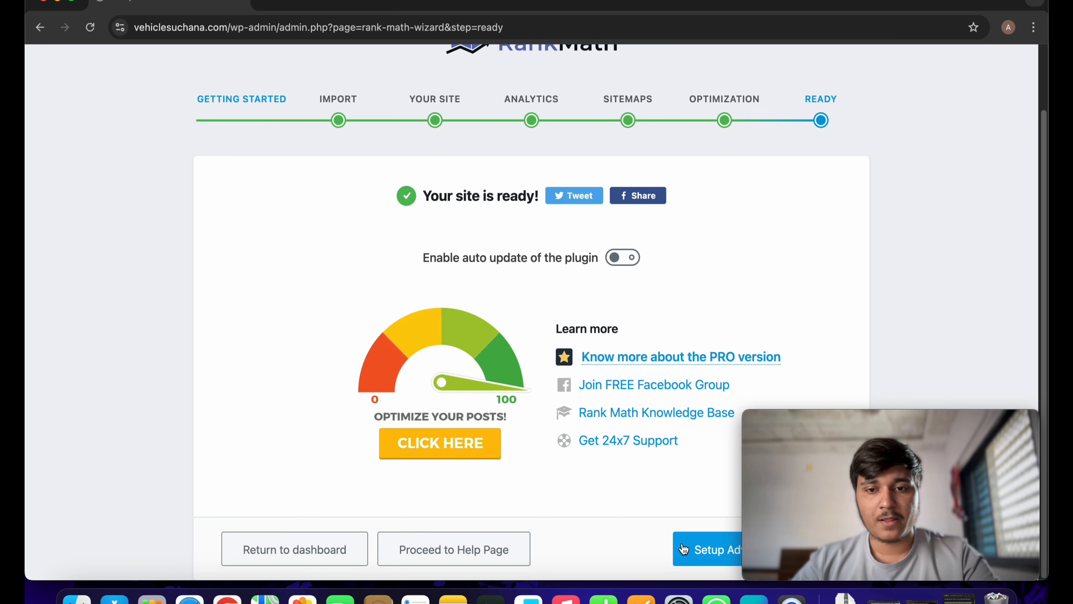
{"action": "mouse_move", "coordinate": [687, 549]}
{"action": "left_mouse_down"}
{"action": "mouse_move", "coordinate": [486, 521]}
{"action": "mouse_move", "coordinate": [684, 552]}
{"action": "left_mouse_up"}
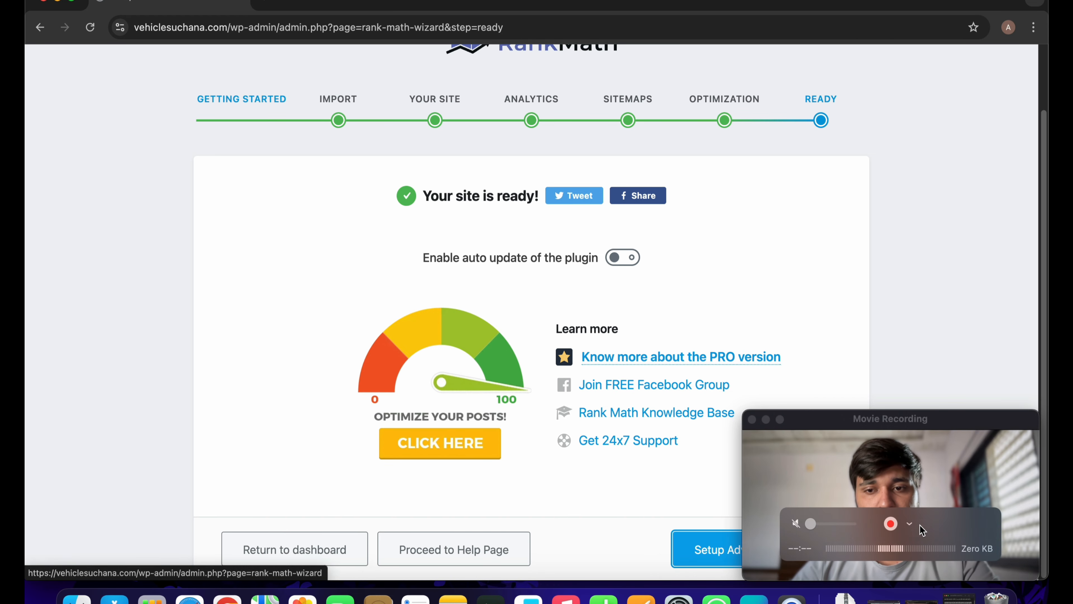
{"action": "left_click_drag", "start_coordinate": [938, 477], "coordinate": [947, 94]}
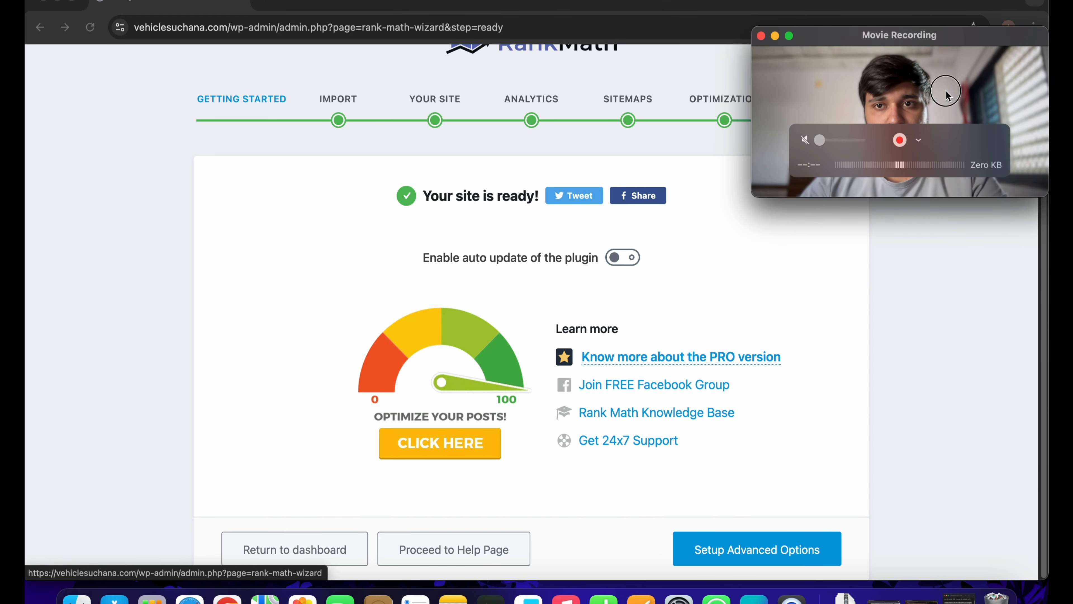
{"action": "left_click", "coordinate": [745, 549]}
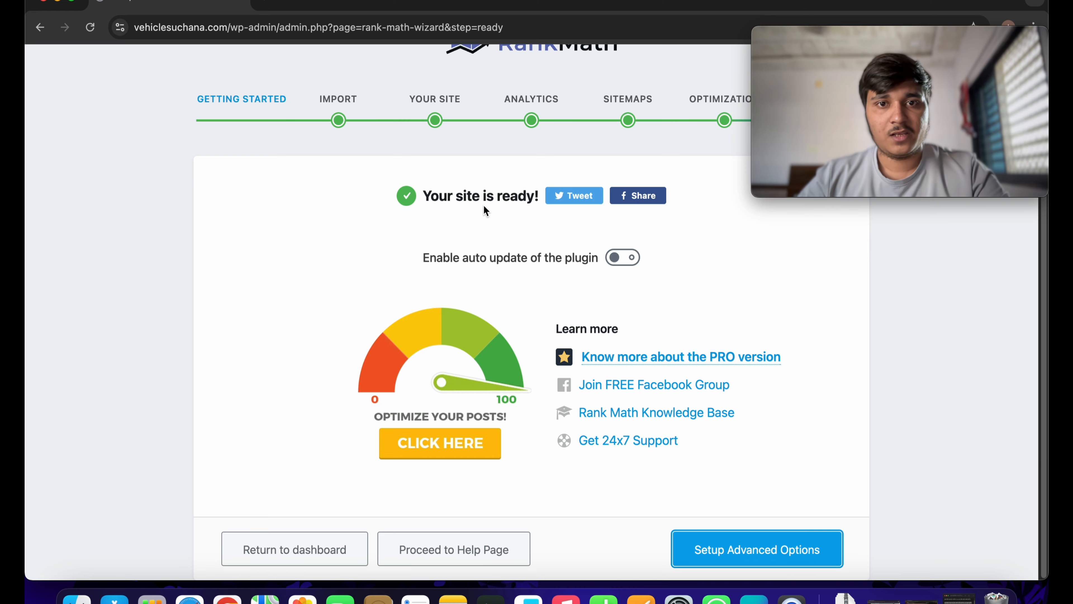
{"action": "left_click", "coordinate": [733, 548]}
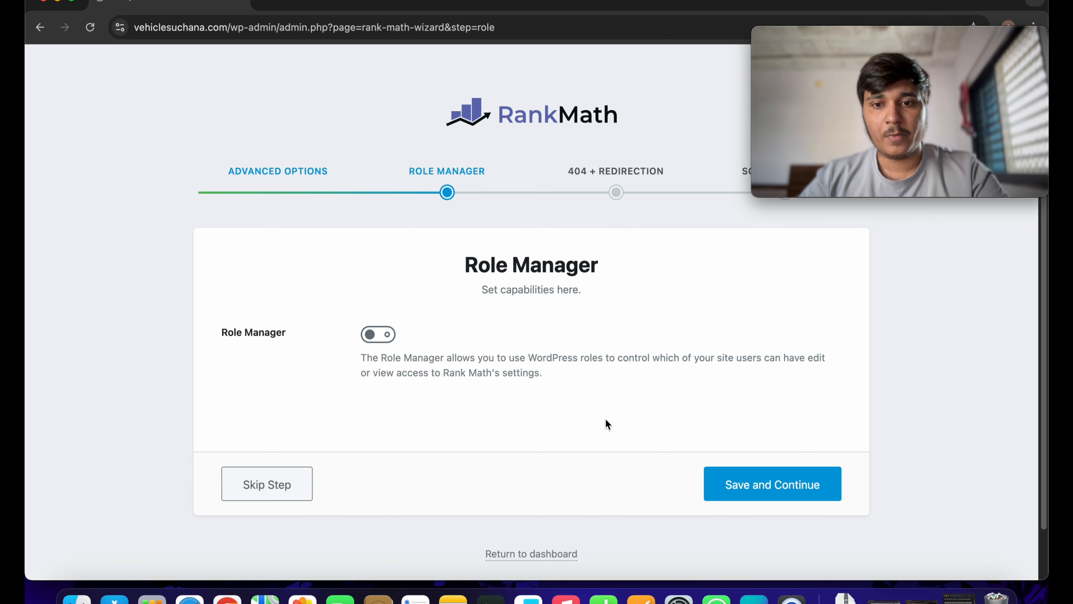
- Leave Role Manager, 404 Monitor and Redirections off, saving both wizard pages
{"action": "left_click", "coordinate": [761, 484]}
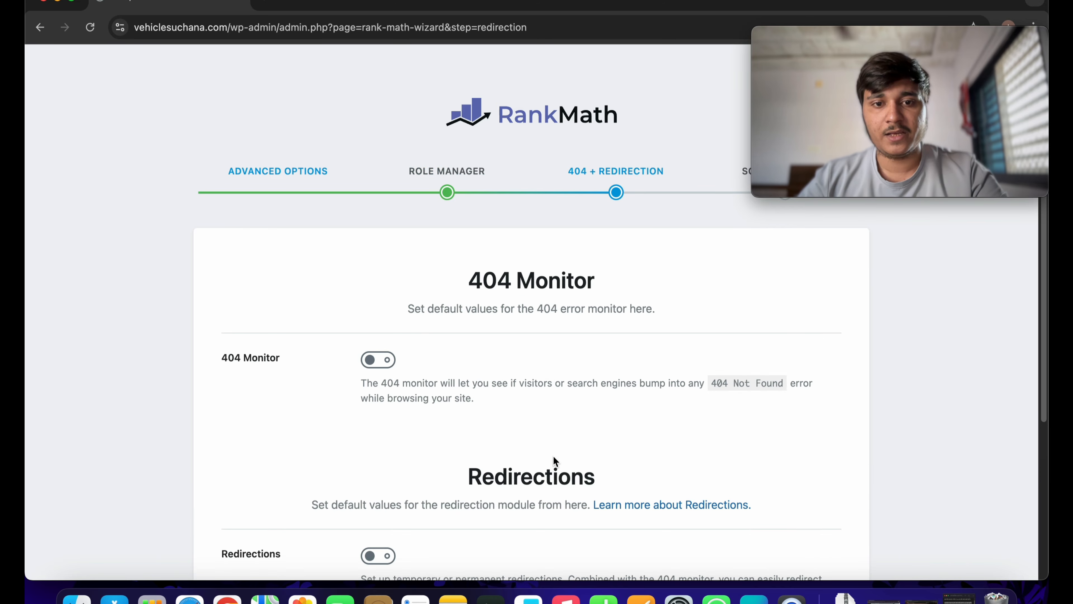
{"action": "scroll", "coordinate": [554, 461], "scroll_direction": "down", "scroll_amount": 5}
{"action": "left_click", "coordinate": [787, 477]}
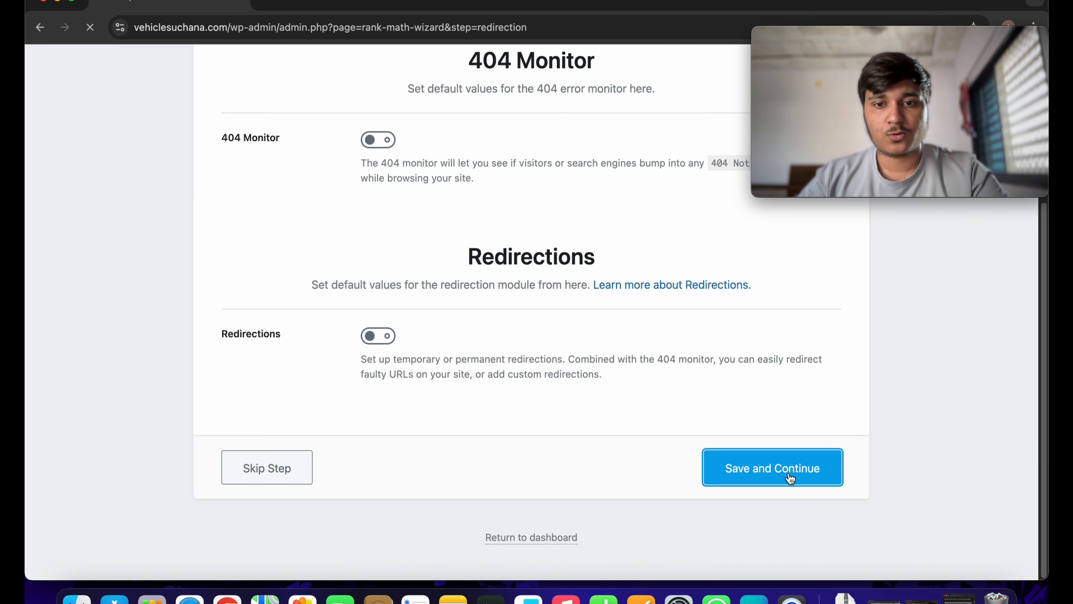
- Set the Article Type to News Article for both posts and pages, and save the schema markup settings
{"action": "scroll", "coordinate": [635, 460], "scroll_direction": "down", "scroll_amount": 6}
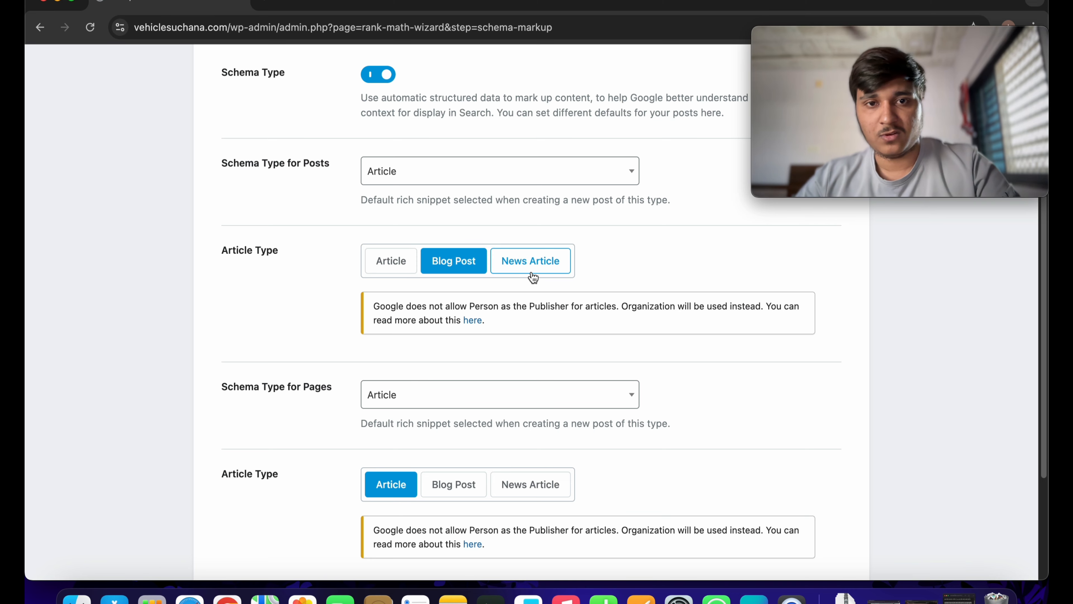
{"action": "left_click", "coordinate": [524, 262]}
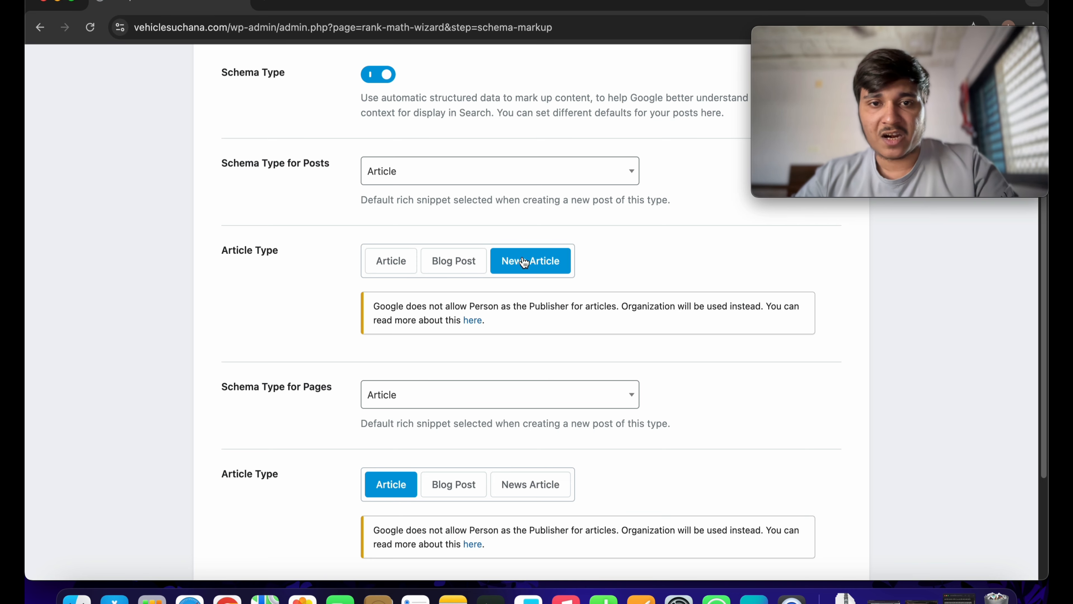
{"action": "left_click", "coordinate": [544, 483]}
{"action": "scroll", "coordinate": [549, 427], "scroll_direction": "down", "scroll_amount": 5}
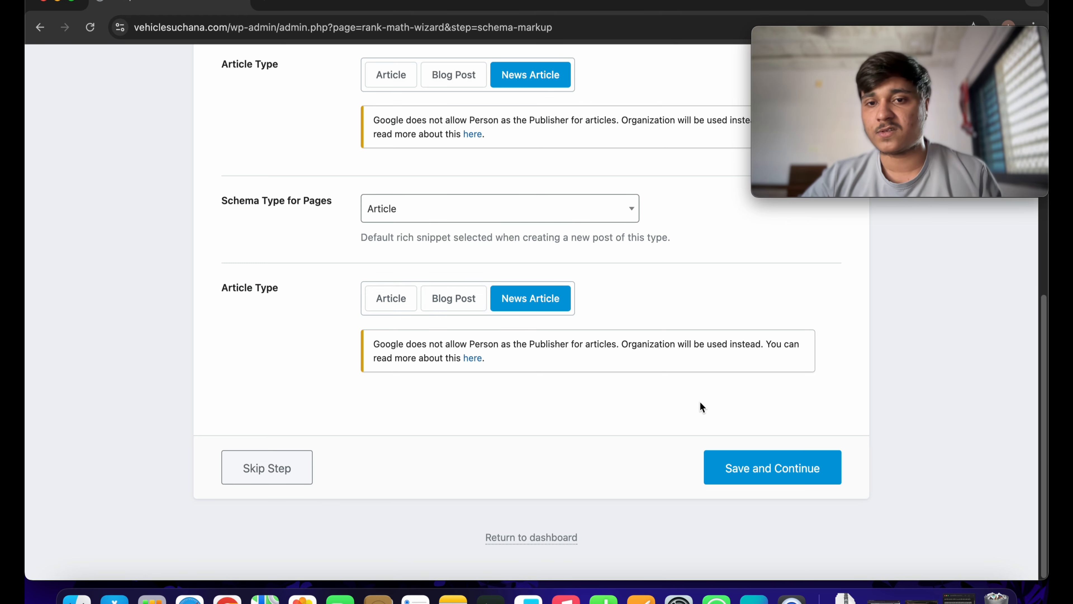
{"action": "scroll", "coordinate": [743, 439], "scroll_direction": "up", "scroll_amount": 3}
{"action": "scroll", "coordinate": [642, 424], "scroll_direction": "down", "scroll_amount": 3}
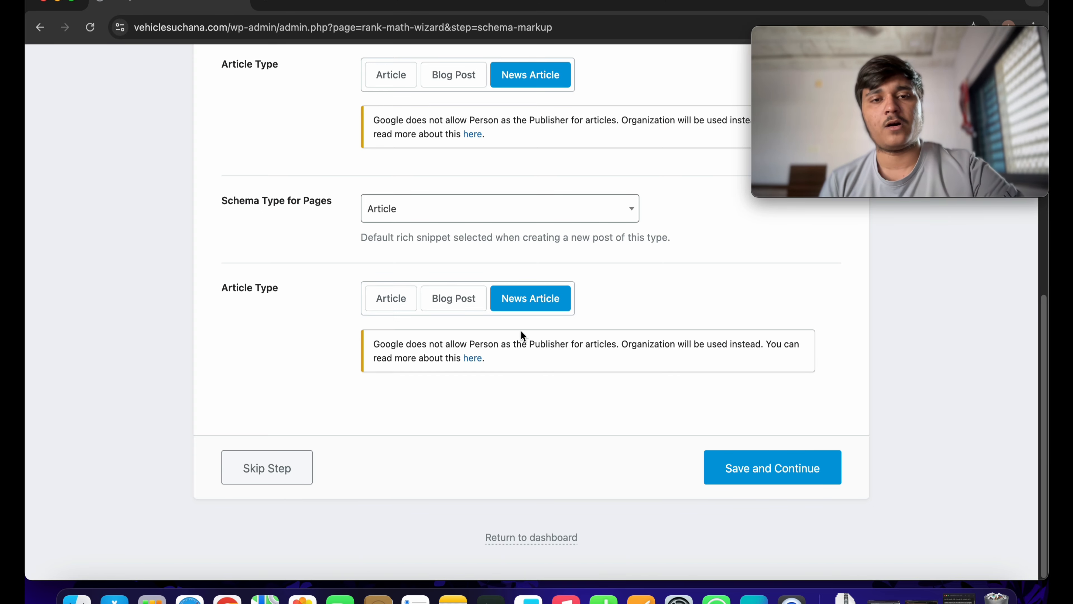
{"action": "scroll", "coordinate": [451, 304], "scroll_direction": "up", "scroll_amount": 5}
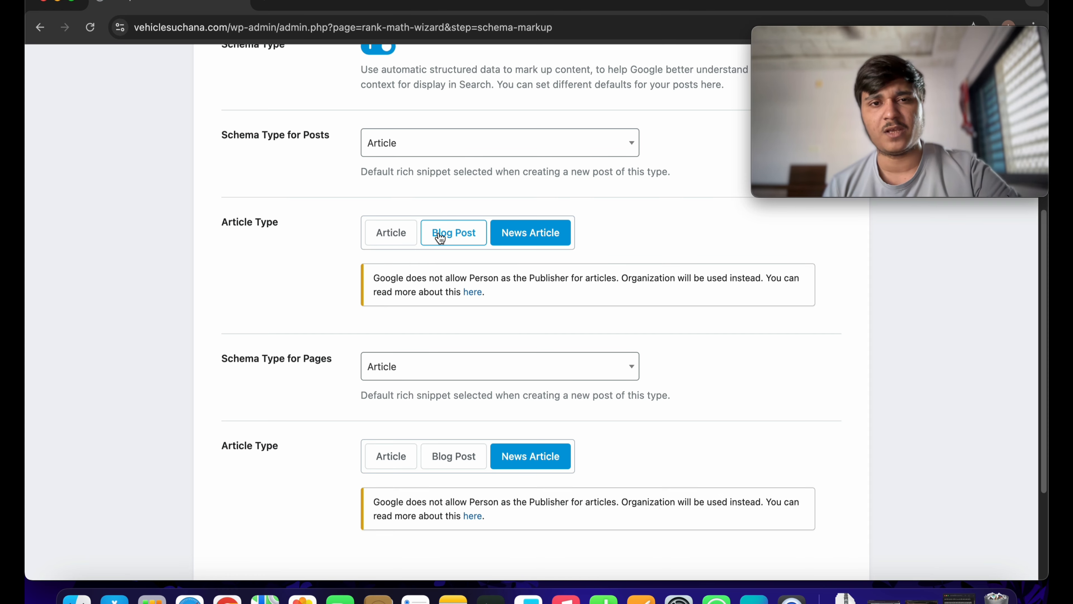
{"action": "scroll", "coordinate": [466, 245], "scroll_direction": "down", "scroll_amount": 5}
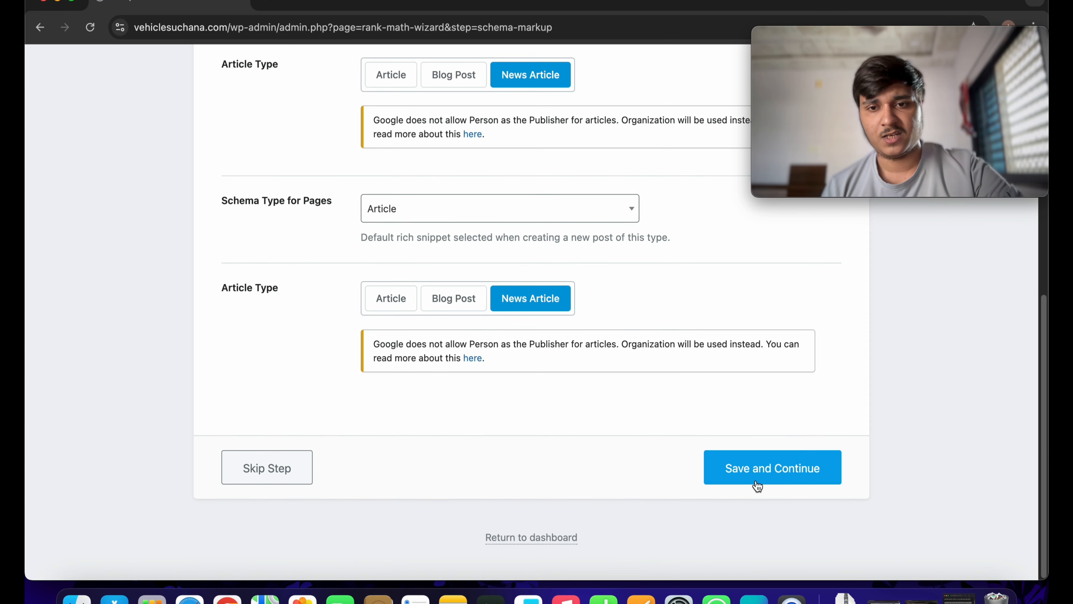
{"action": "left_click", "coordinate": [748, 477]}
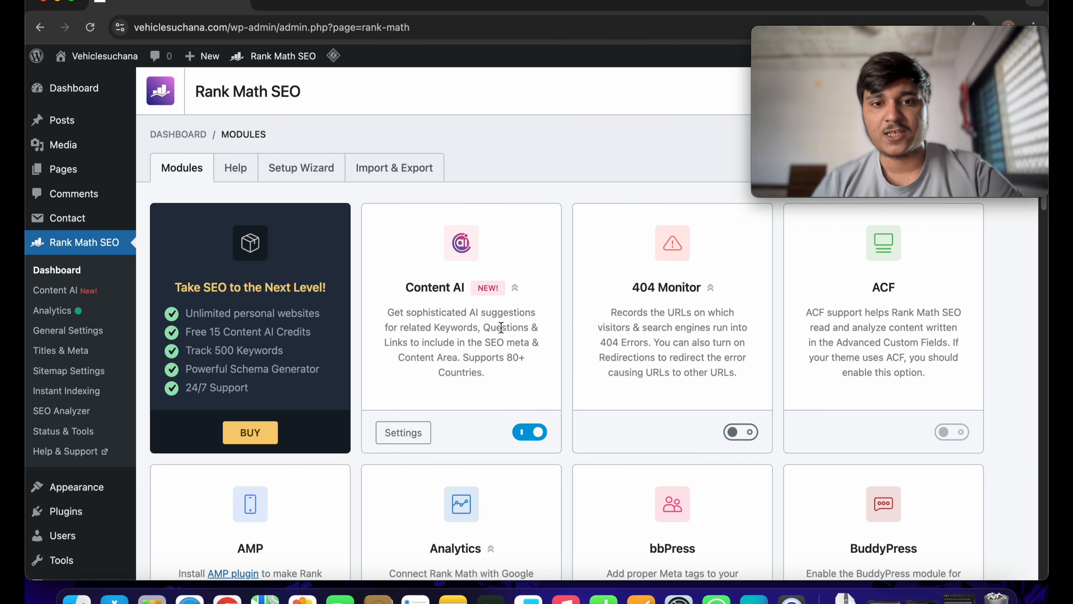
- Enable the AMP module and turn off the Instant Indexing module in Rank Math
{"action": "scroll", "coordinate": [562, 396], "scroll_direction": "down", "scroll_amount": 4}
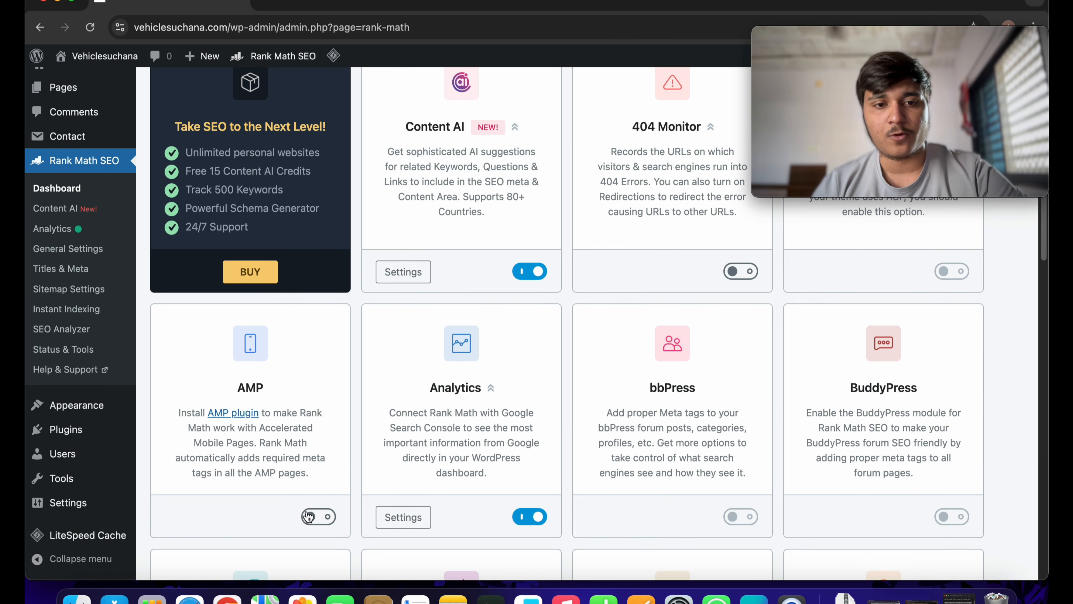
{"action": "left_click", "coordinate": [307, 516]}
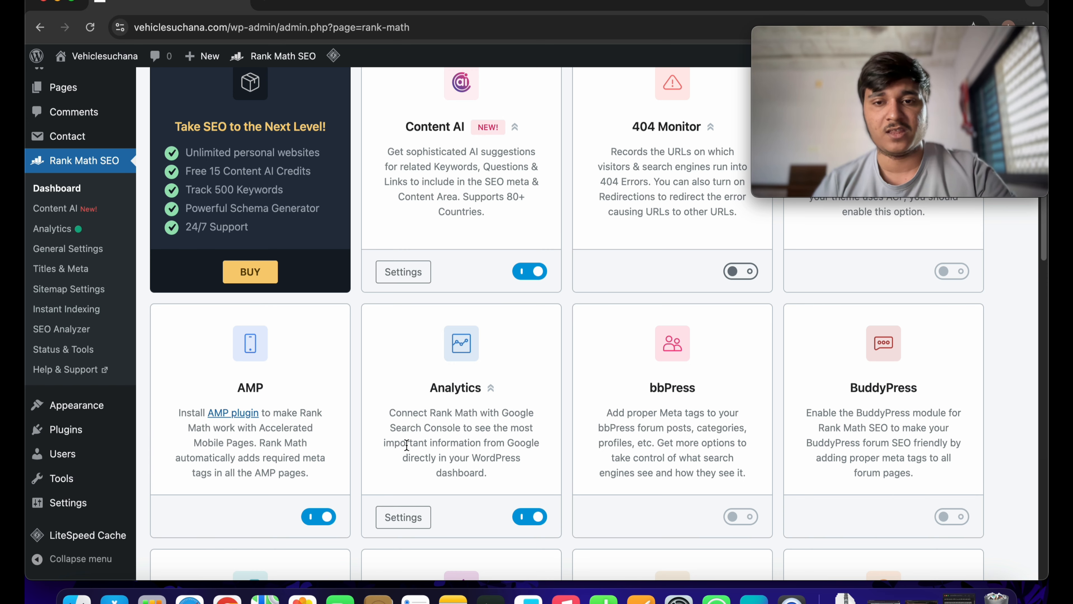
{"action": "scroll", "coordinate": [406, 444], "scroll_direction": "up", "scroll_amount": 4}
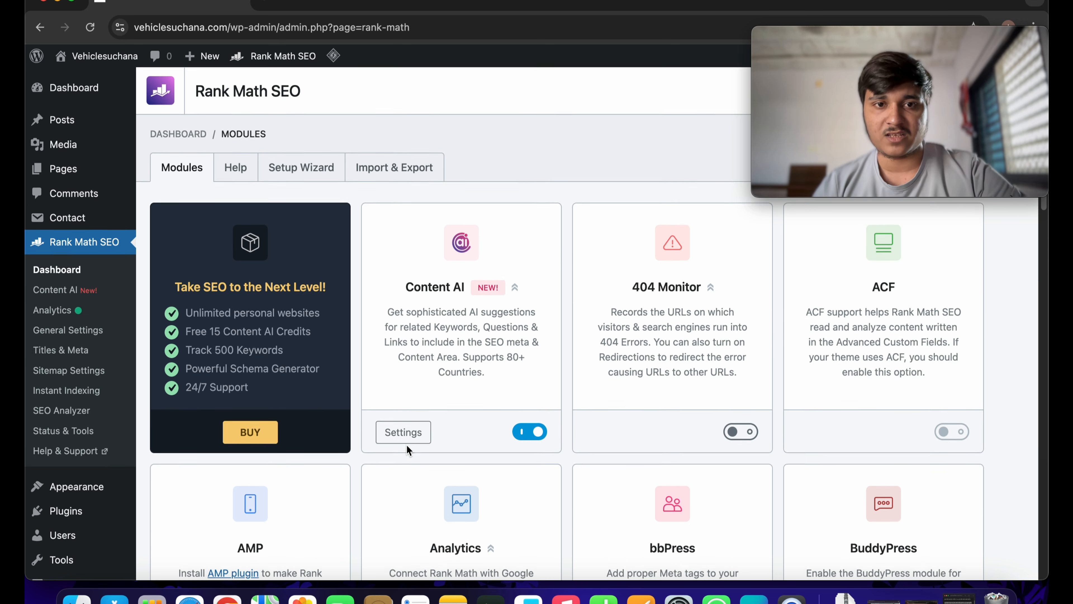
{"action": "scroll", "coordinate": [406, 444], "scroll_direction": "down", "scroll_amount": 8}
{"action": "scroll", "coordinate": [407, 447], "scroll_direction": "down", "scroll_amount": 2}
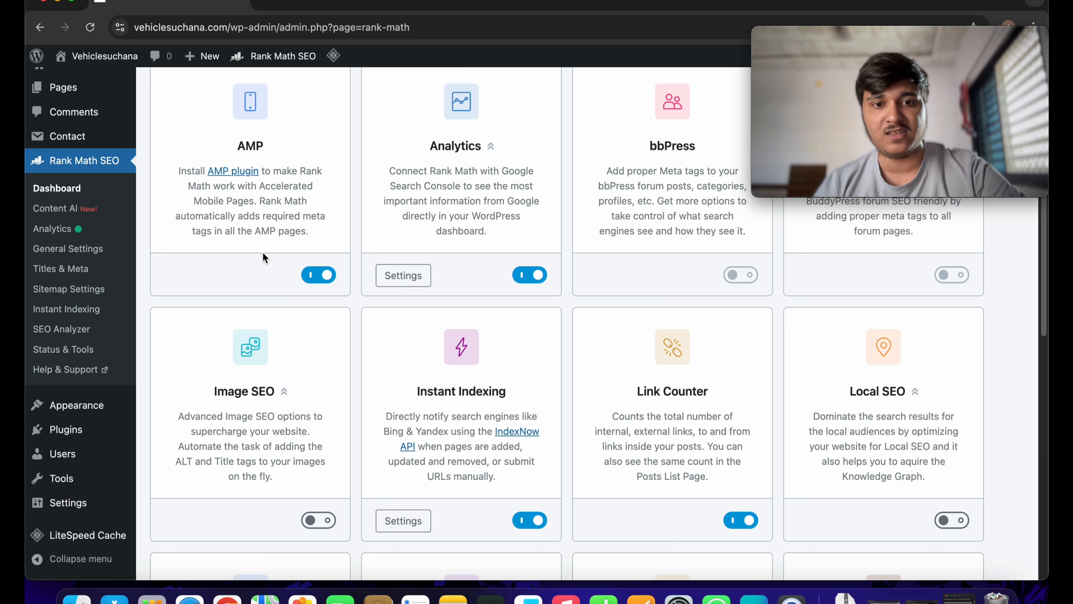
{"action": "scroll", "coordinate": [523, 501], "scroll_direction": "down", "scroll_amount": 3}
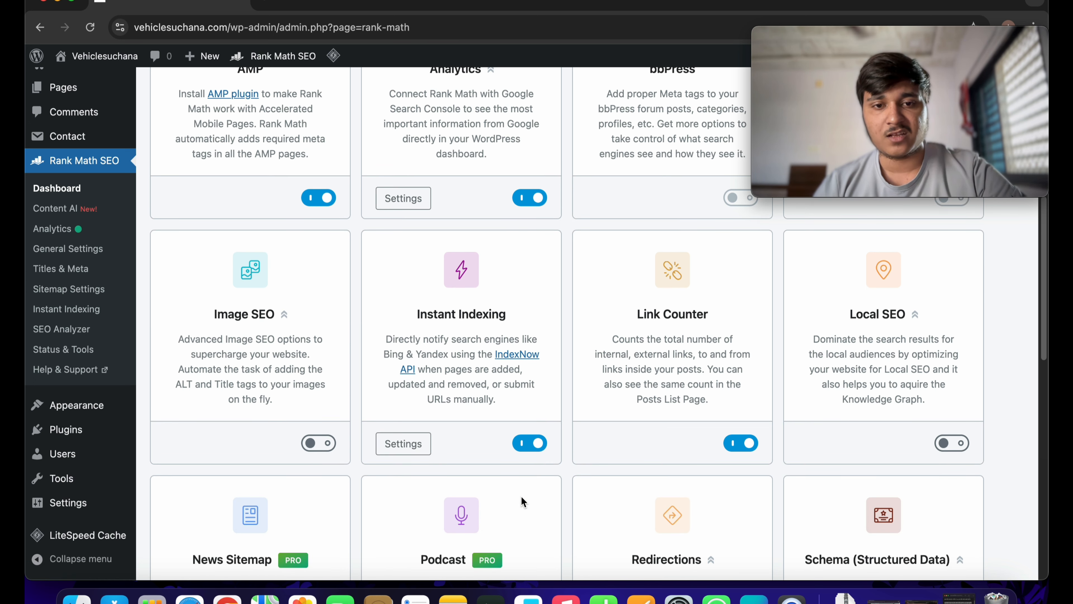
{"action": "left_click", "coordinate": [529, 444]}
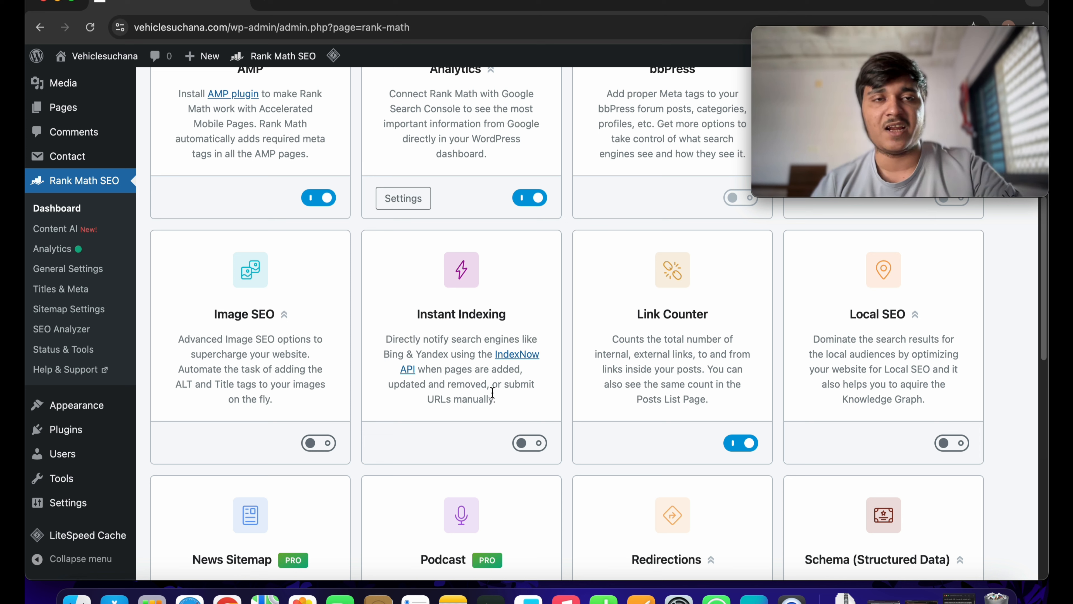
- Search Google for jobkaka in a separate browser tab and open the Job Kaka website
{"action": "left_click", "coordinate": [265, 4]}
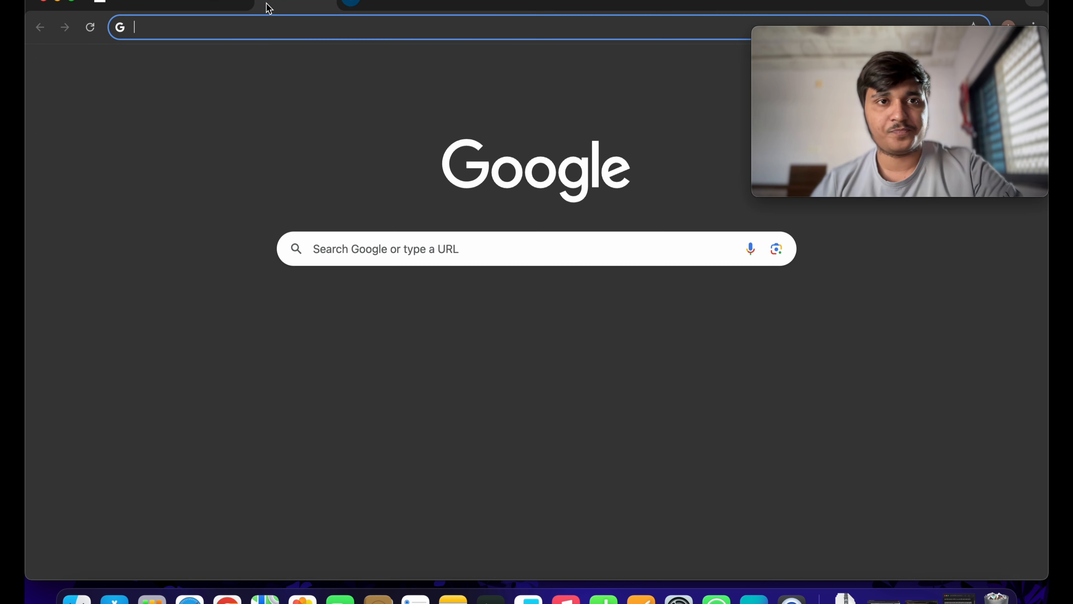
{"action": "type", "text": "jonbka"}
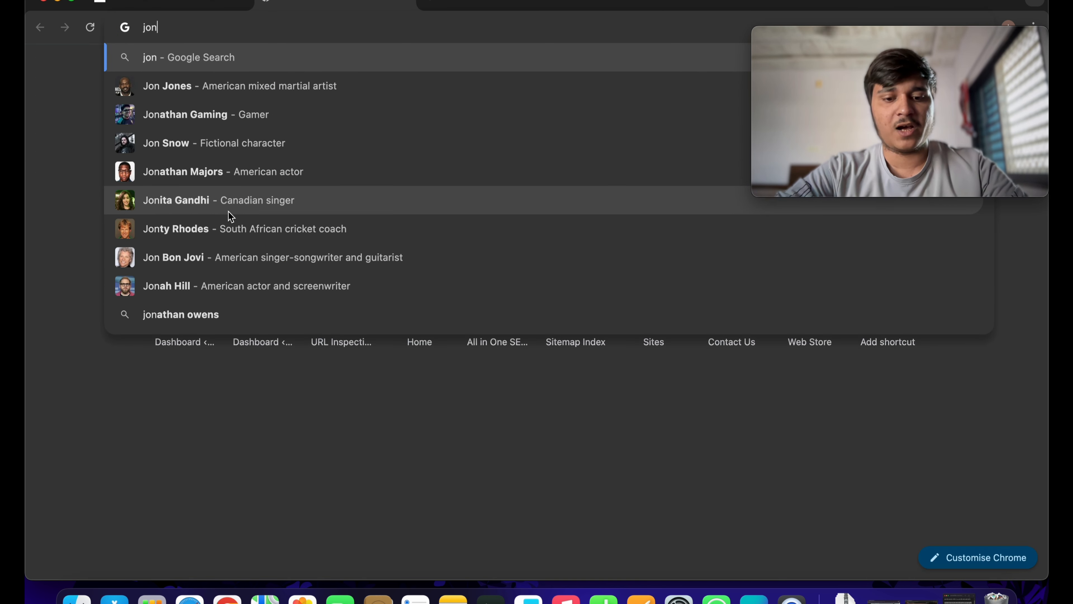
{"action": "key", "text": "BackSpace"}
{"action": "key", "text": "BackSpace"}
{"action": "key", "text": "BackSpace"}
{"action": "key", "text": "BackSpace"}
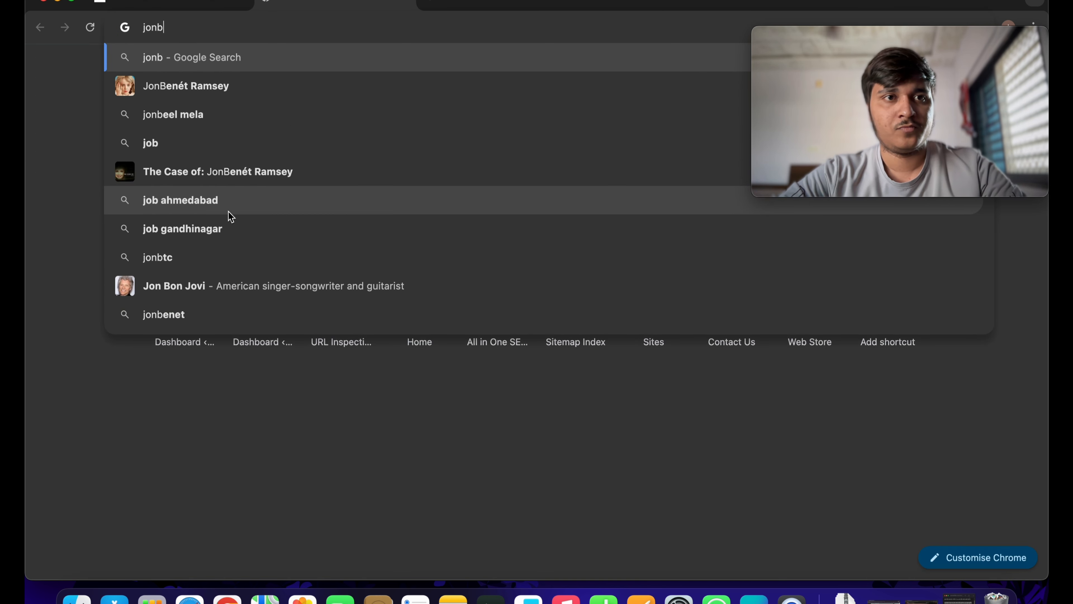
{"action": "type", "text": "bkaka"}
{"action": "key", "text": "Return"}
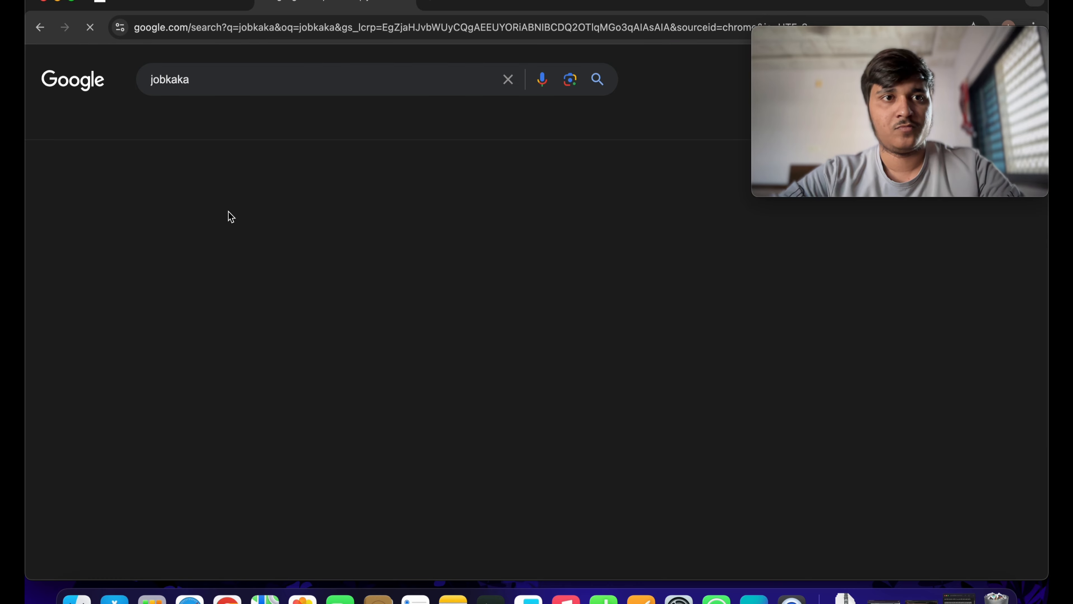
{"action": "left_click", "coordinate": [228, 281]}
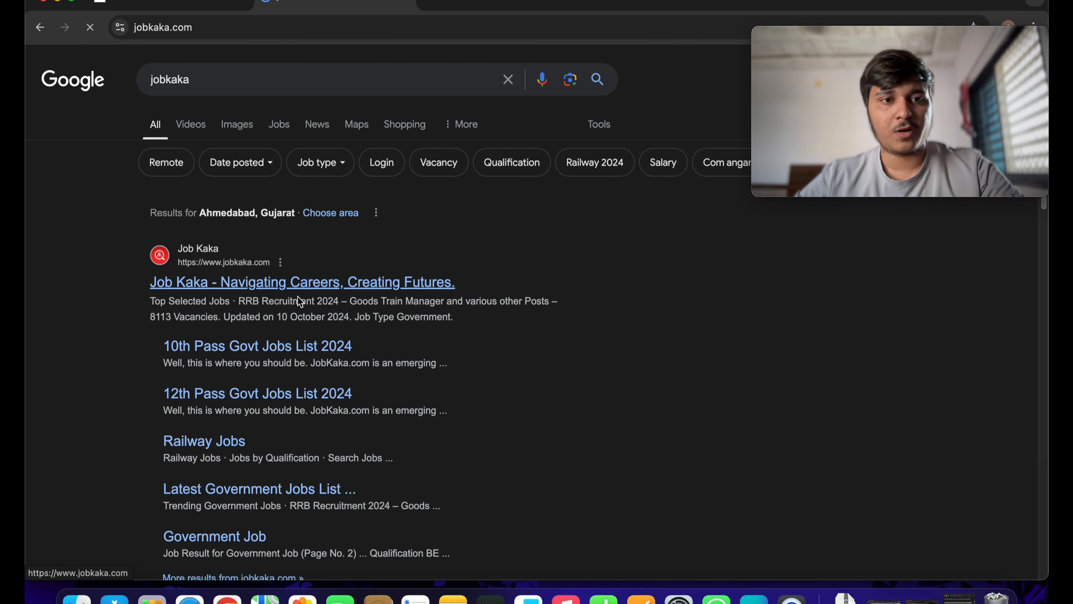
- Look through the job listings on the Job Kaka homepage as an example site, and close it to return to Rank Math
{"action": "scroll", "coordinate": [349, 325], "scroll_direction": "down", "scroll_amount": 12}
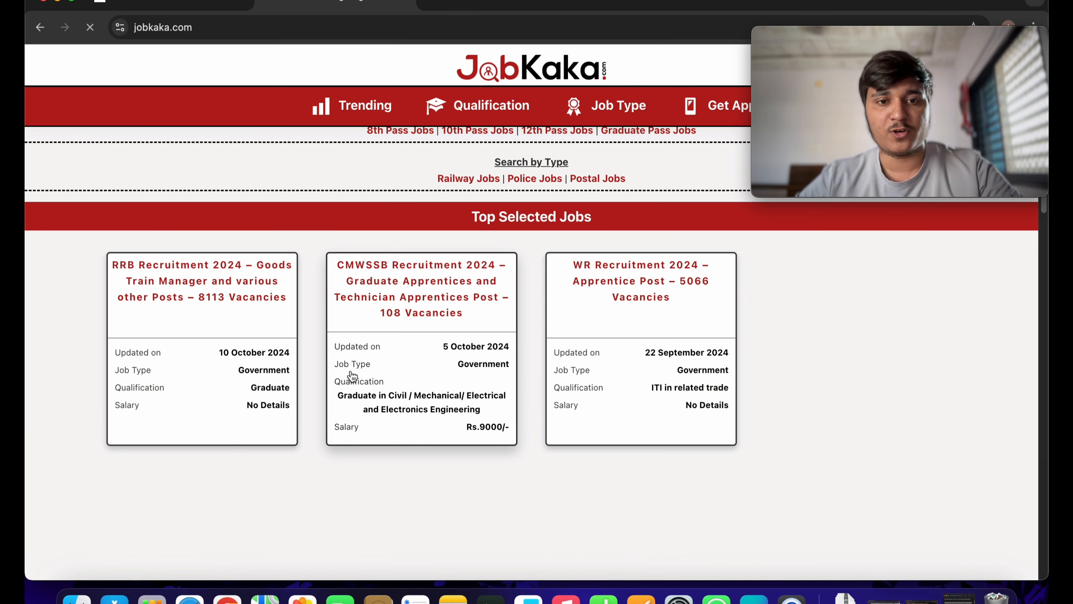
{"action": "scroll", "coordinate": [271, 266], "scroll_direction": "down", "scroll_amount": 10}
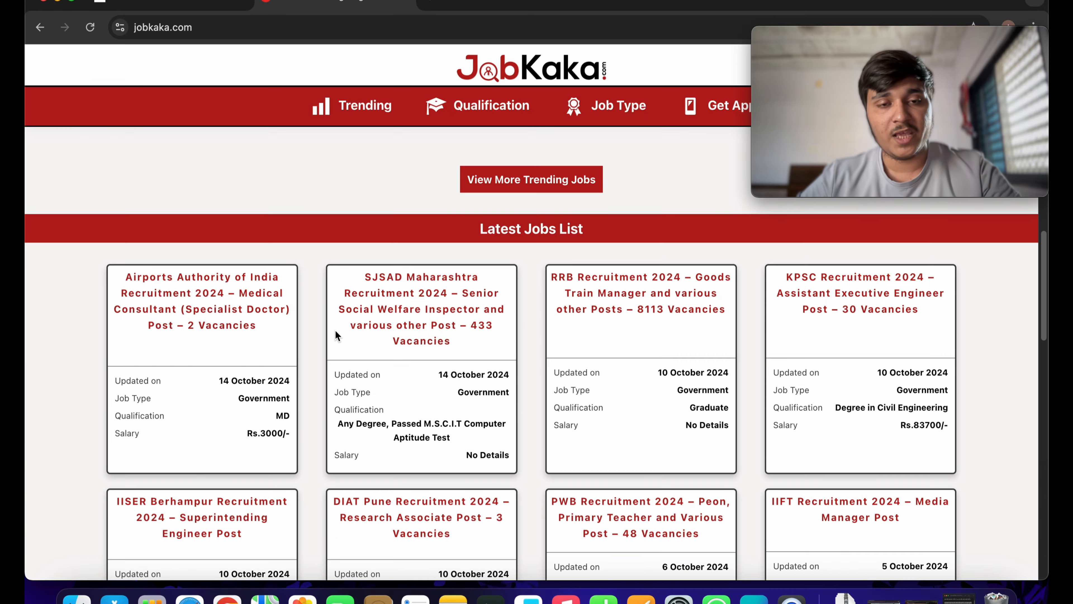
{"action": "scroll", "coordinate": [412, 404], "scroll_direction": "down", "scroll_amount": 18}
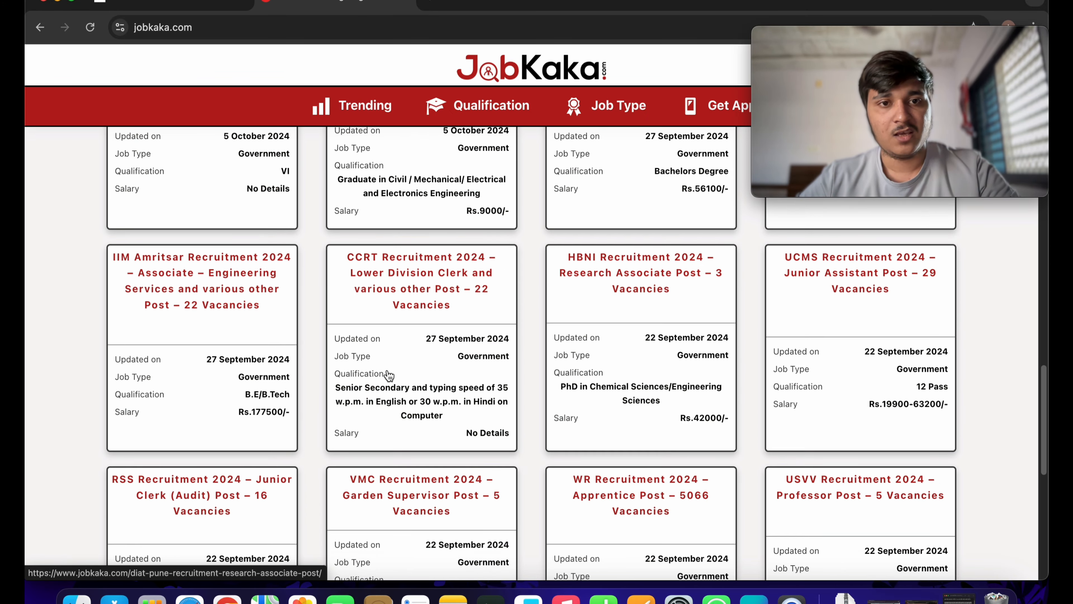
{"action": "scroll", "coordinate": [389, 376], "scroll_direction": "down", "scroll_amount": 10}
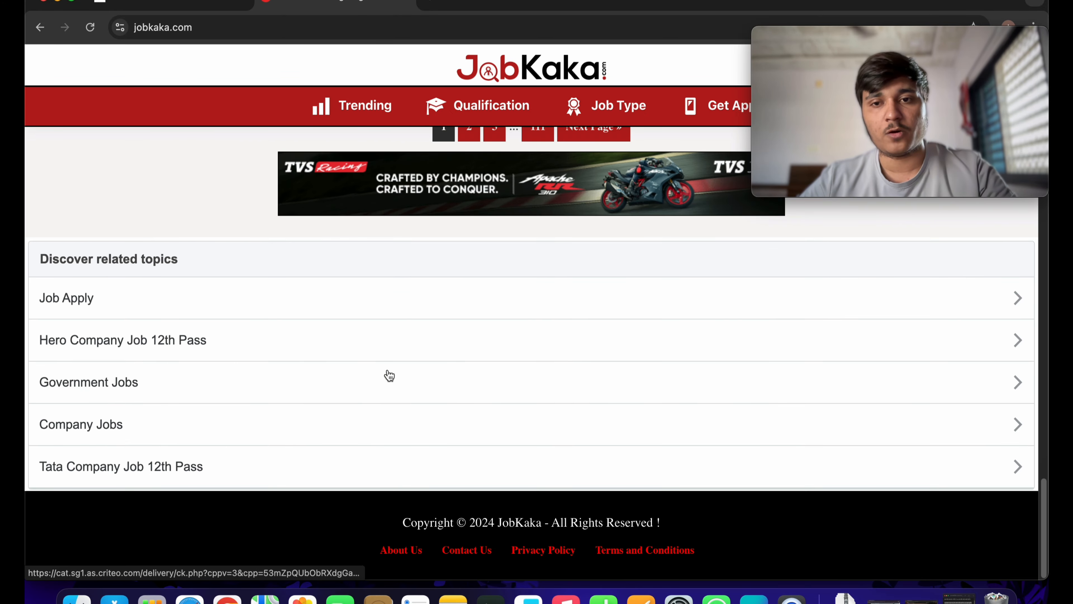
{"action": "scroll", "coordinate": [195, 340], "scroll_direction": "up", "scroll_amount": 20}
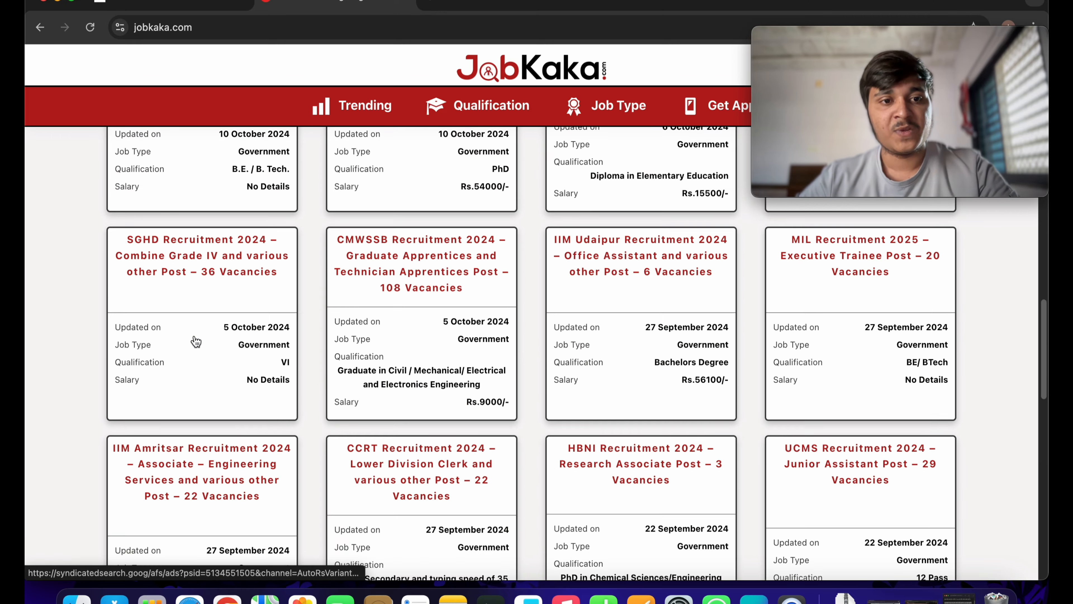
{"action": "scroll", "coordinate": [235, 334], "scroll_direction": "up", "scroll_amount": 10}
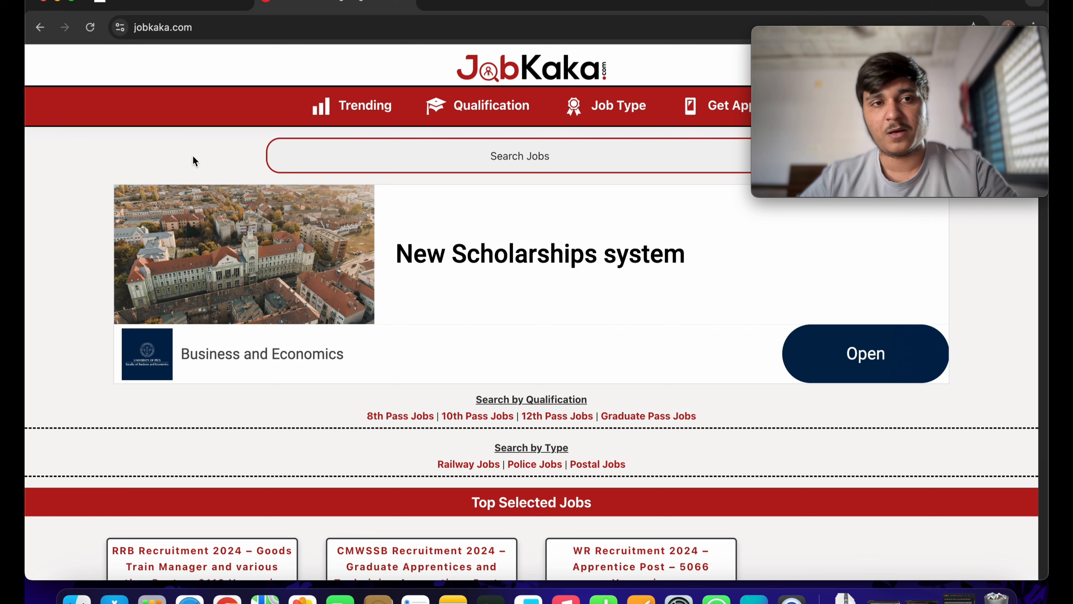
{"action": "left_click", "coordinate": [409, 6]}
- Review the remaining Rank Math modules, leaving their switches as set, and open the General Settings
{"action": "scroll", "coordinate": [568, 398], "scroll_direction": "down", "scroll_amount": 2}
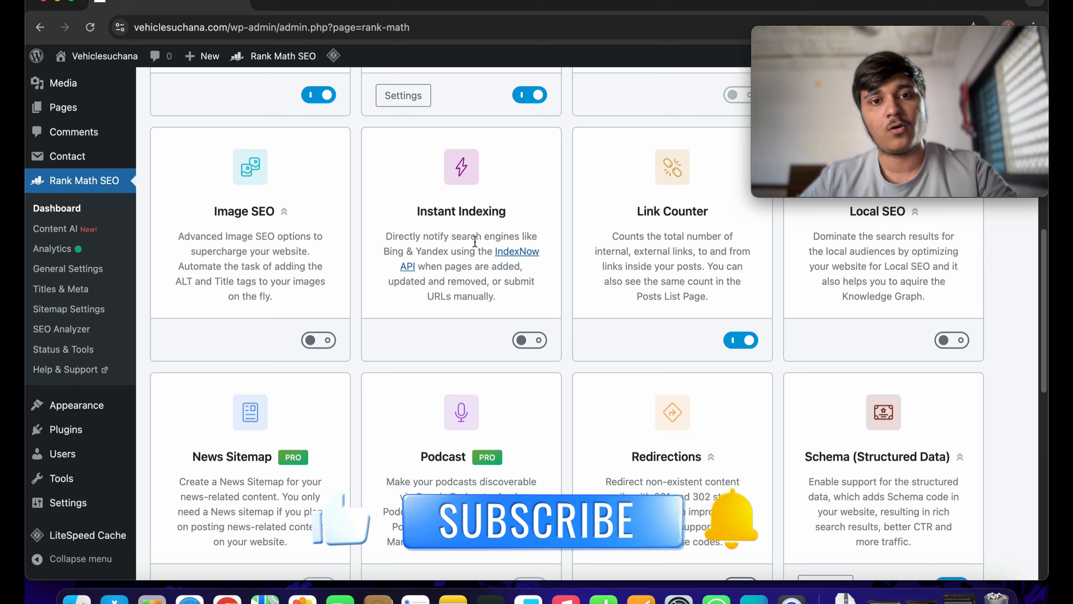
{"action": "scroll", "coordinate": [424, 324], "scroll_direction": "up", "scroll_amount": 3}
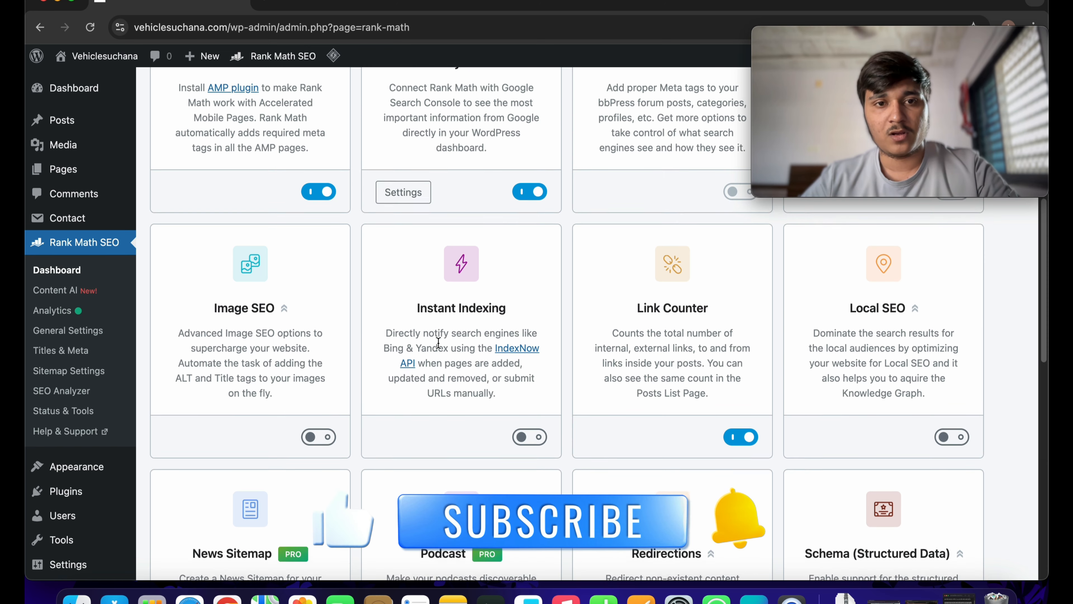
{"action": "scroll", "coordinate": [631, 406], "scroll_direction": "down", "scroll_amount": 7}
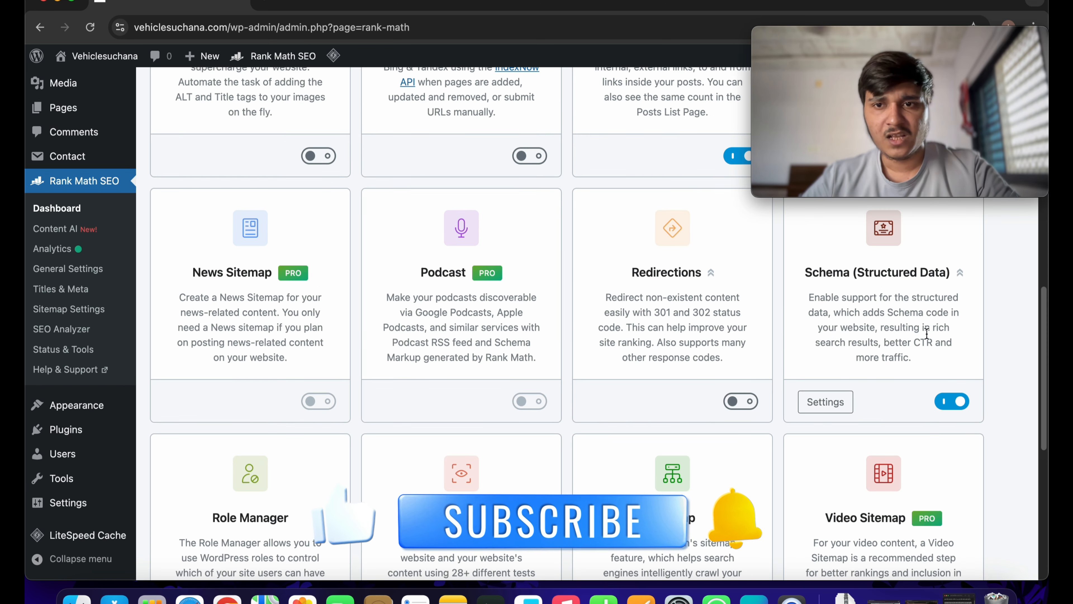
{"action": "scroll", "coordinate": [769, 386], "scroll_direction": "down", "scroll_amount": 6}
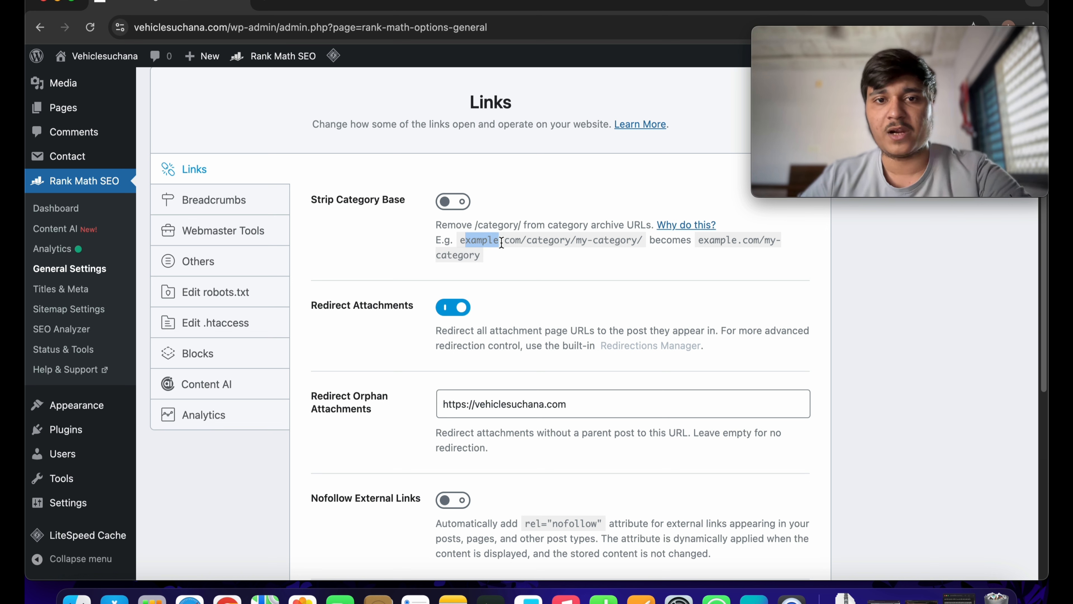
- Review the Strip Category Base URL example, keep all link options as set, and save the Links settings
{"action": "left_click_drag", "start_coordinate": [460, 235], "coordinate": [641, 242]}
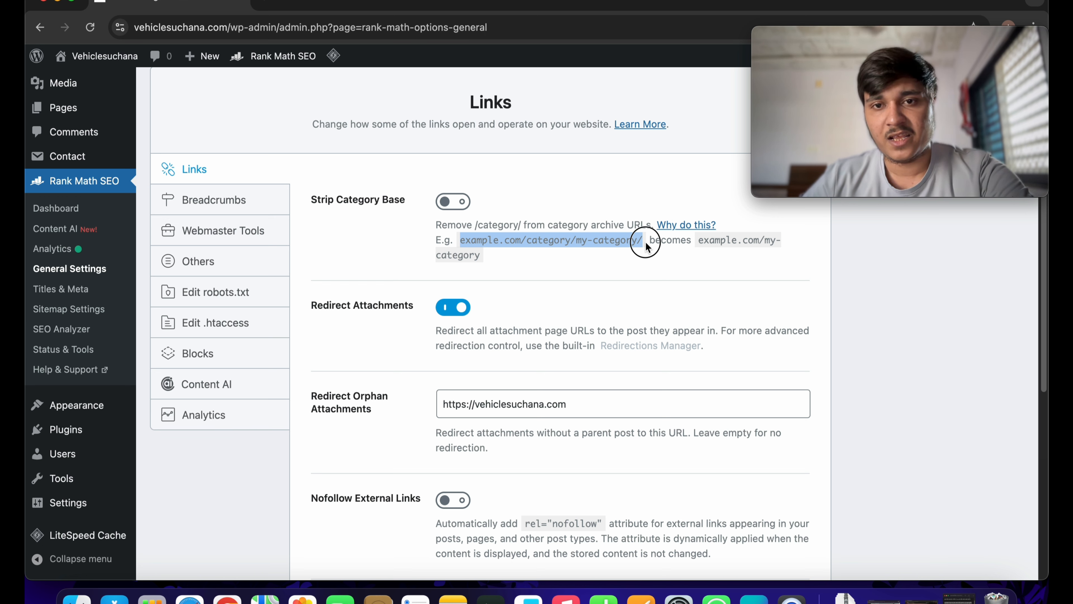
{"action": "left_click", "coordinate": [560, 242]}
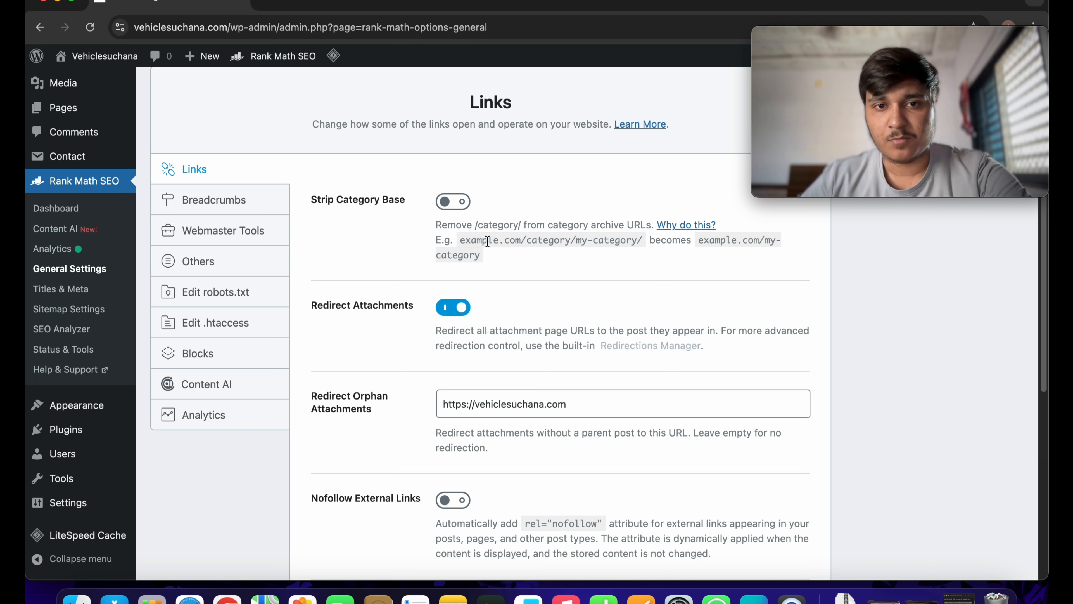
{"action": "left_click_drag", "start_coordinate": [461, 240], "coordinate": [641, 242]}
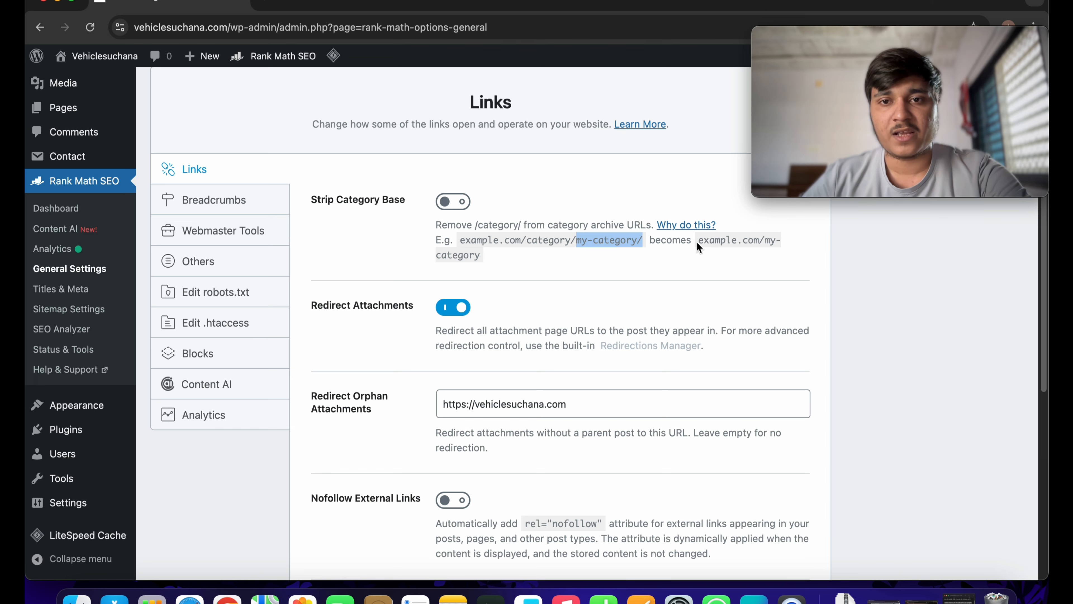
{"action": "left_click_drag", "start_coordinate": [696, 242], "coordinate": [769, 260]}
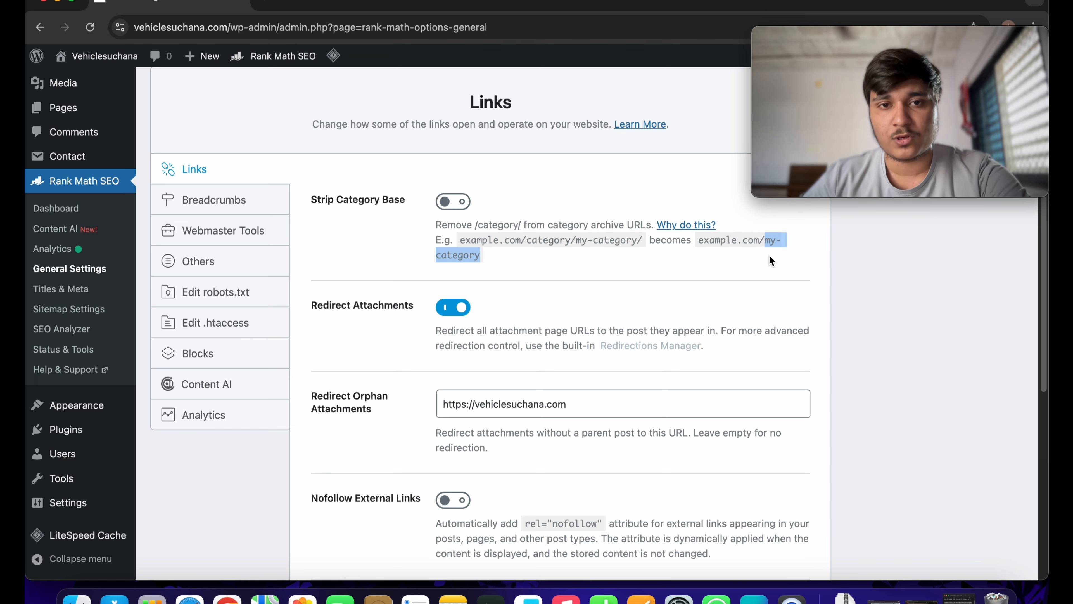
{"action": "left_click", "coordinate": [555, 272]}
{"action": "scroll", "coordinate": [454, 241], "scroll_direction": "down", "scroll_amount": 5}
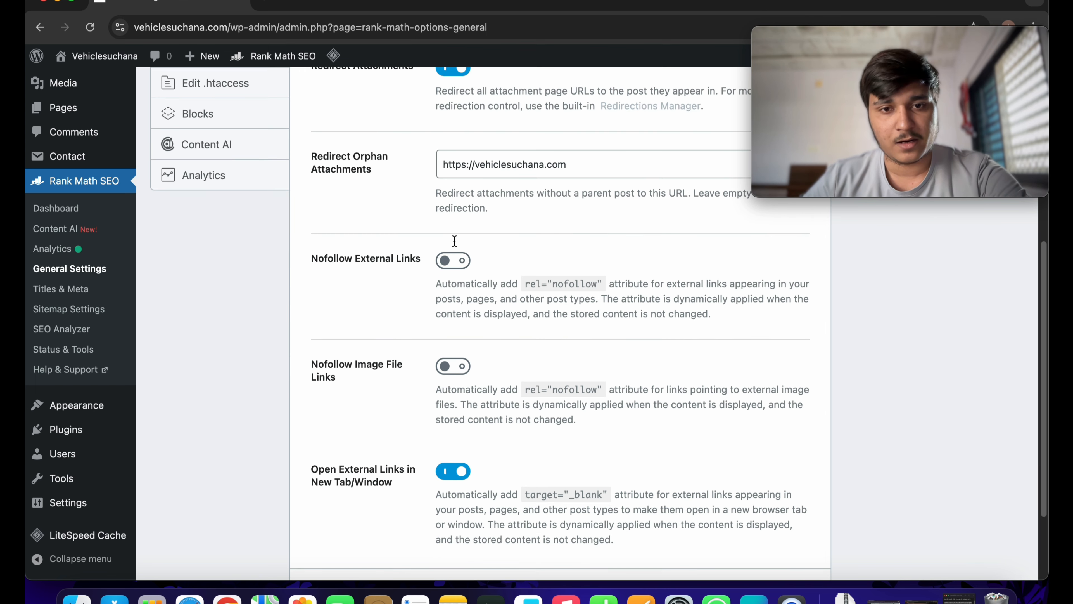
{"action": "scroll", "coordinate": [450, 237], "scroll_direction": "down", "scroll_amount": 3}
{"action": "scroll", "coordinate": [386, 172], "scroll_direction": "up", "scroll_amount": 3}
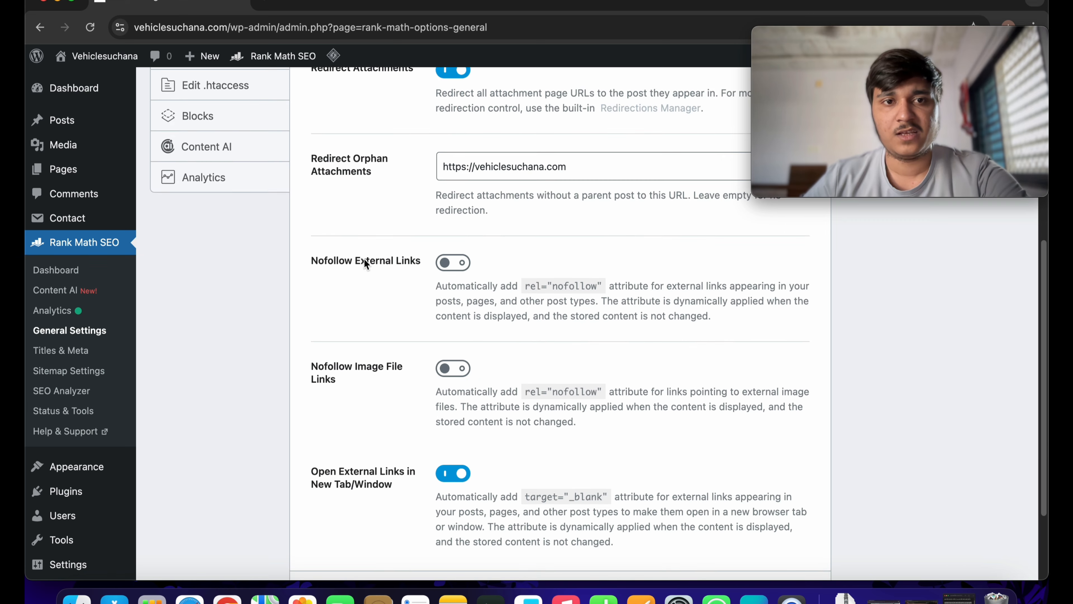
{"action": "scroll", "coordinate": [486, 316], "scroll_direction": "down", "scroll_amount": 3}
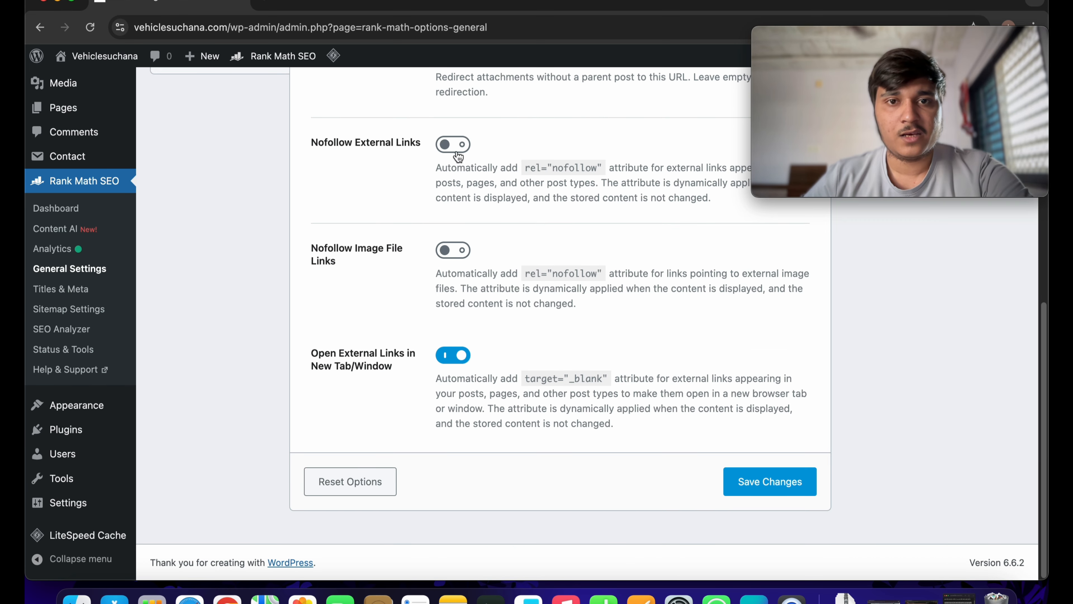
{"action": "left_click", "coordinate": [767, 486]}
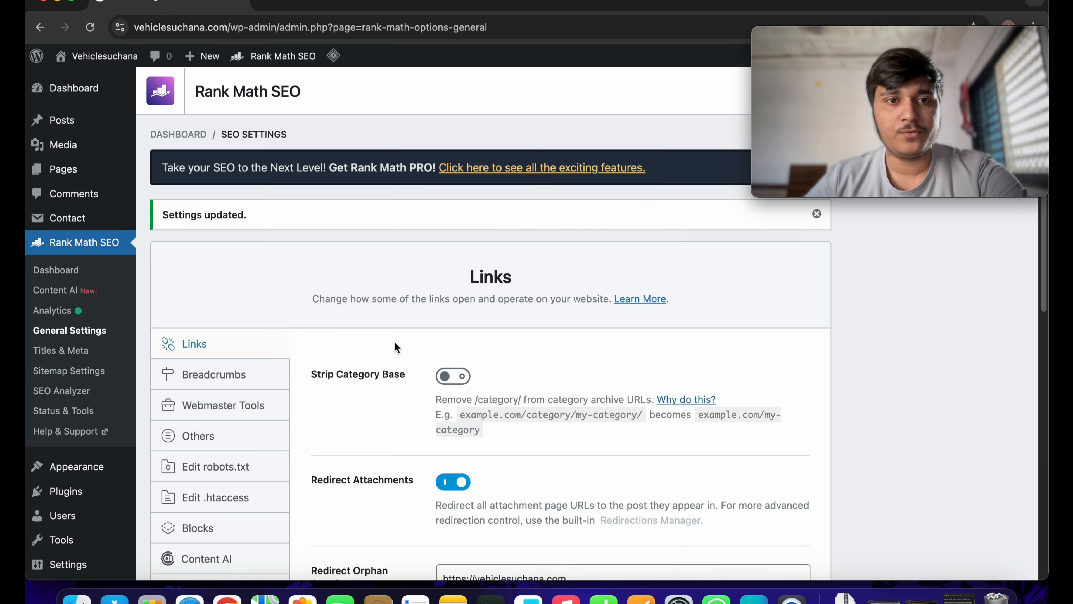
- Enable the breadcrumbs function in Rank Math's Breadcrumbs settings
{"action": "left_click", "coordinate": [186, 375]}
{"action": "scroll", "coordinate": [435, 319], "scroll_direction": "down", "scroll_amount": 3}
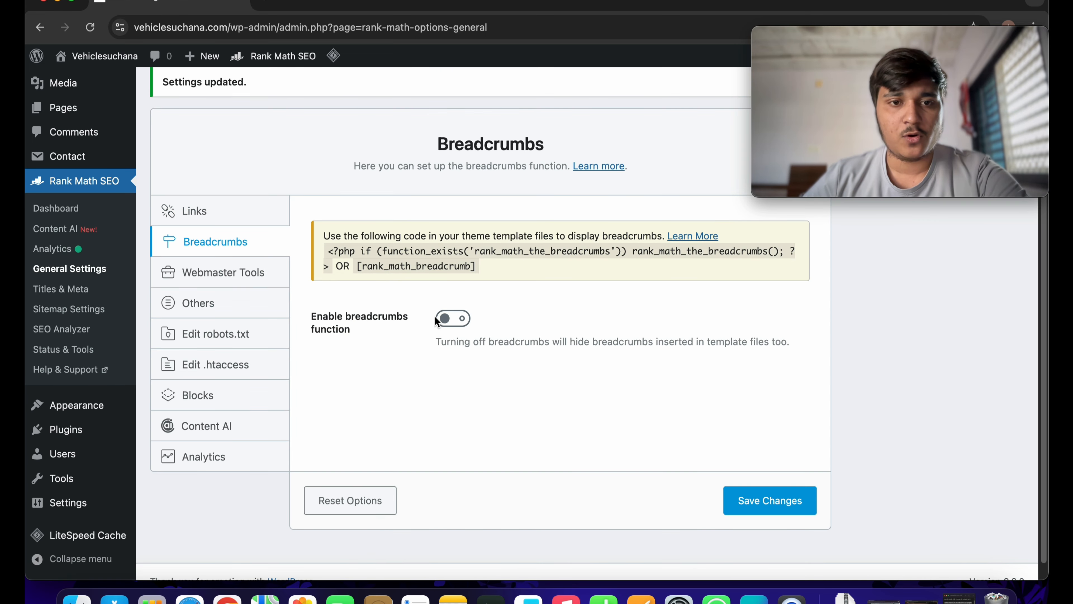
{"action": "left_click", "coordinate": [463, 320]}
{"action": "scroll", "coordinate": [515, 347], "scroll_direction": "down", "scroll_amount": 3}
{"action": "scroll", "coordinate": [427, 325], "scroll_direction": "up", "scroll_amount": 3}
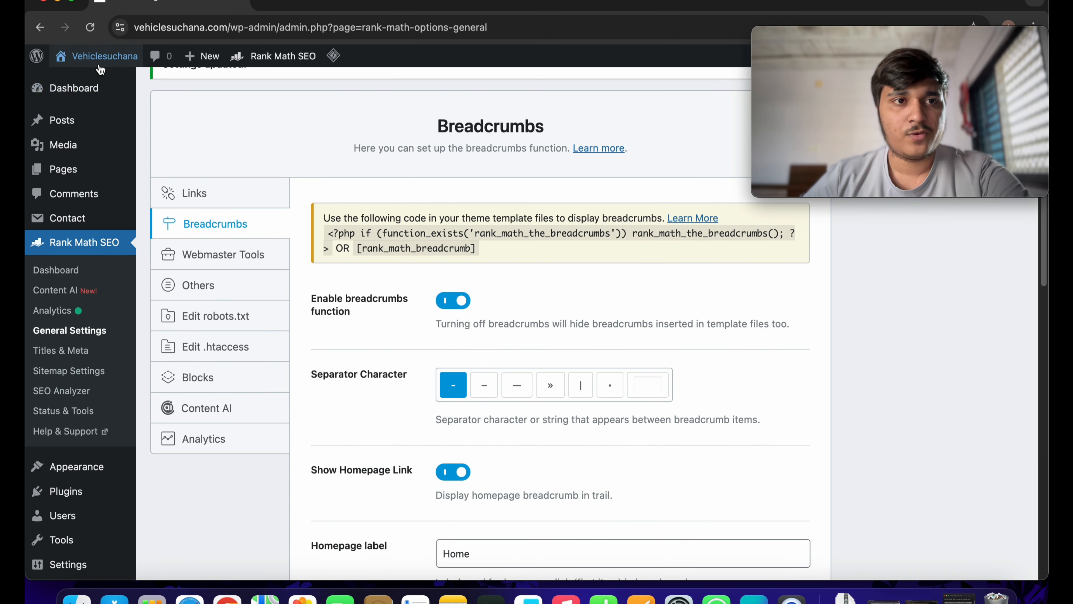
- Open the Vehiclesuchana site separately, check its TVS Apache RR 310 post for breadcrumbs, and return to the Breadcrumbs settings
{"action": "right_click", "coordinate": [91, 76]}
{"action": "left_click", "coordinate": [262, 139]}
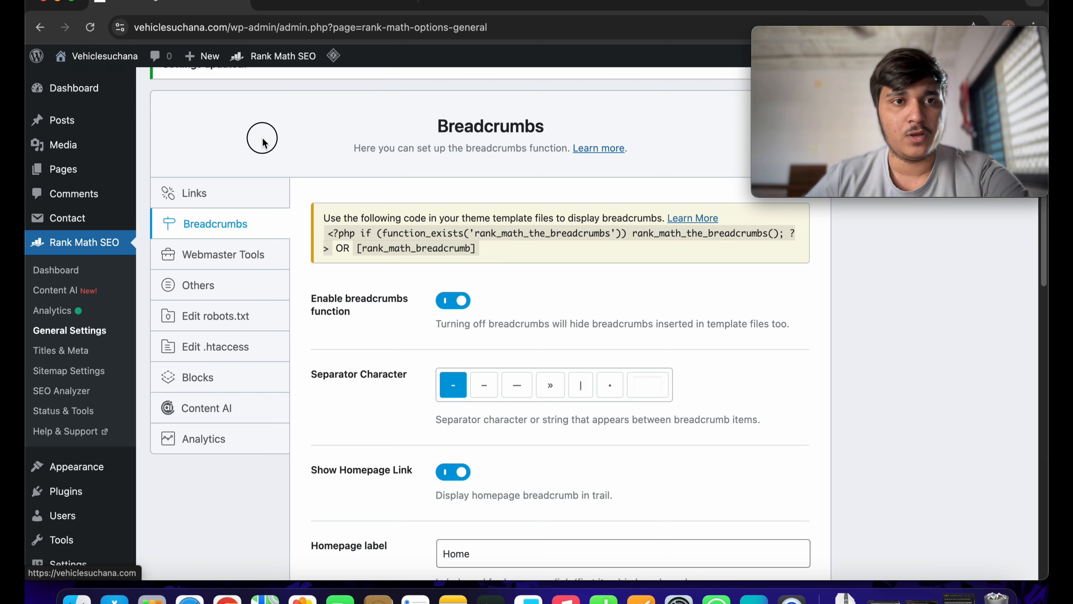
{"action": "left_click", "coordinate": [298, 6]}
{"action": "left_click", "coordinate": [285, 212]}
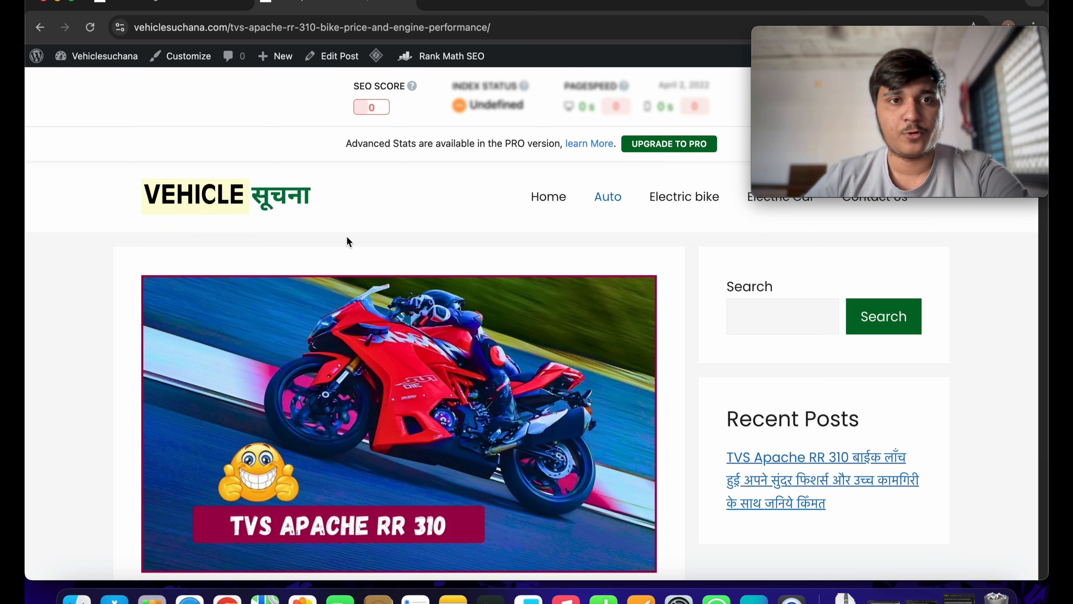
{"action": "left_click", "coordinate": [412, 7]}
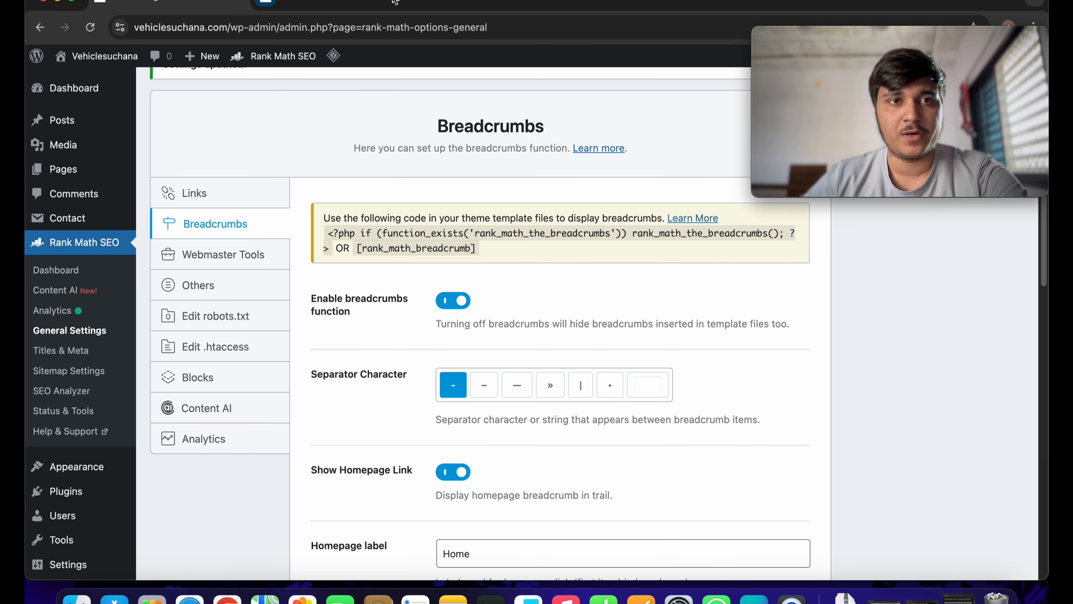
- Open vehiclekhabar.com in a new browser tab and go to its Bajaj Freedom CNG bike article
{"action": "left_click", "coordinate": [262, 5]}
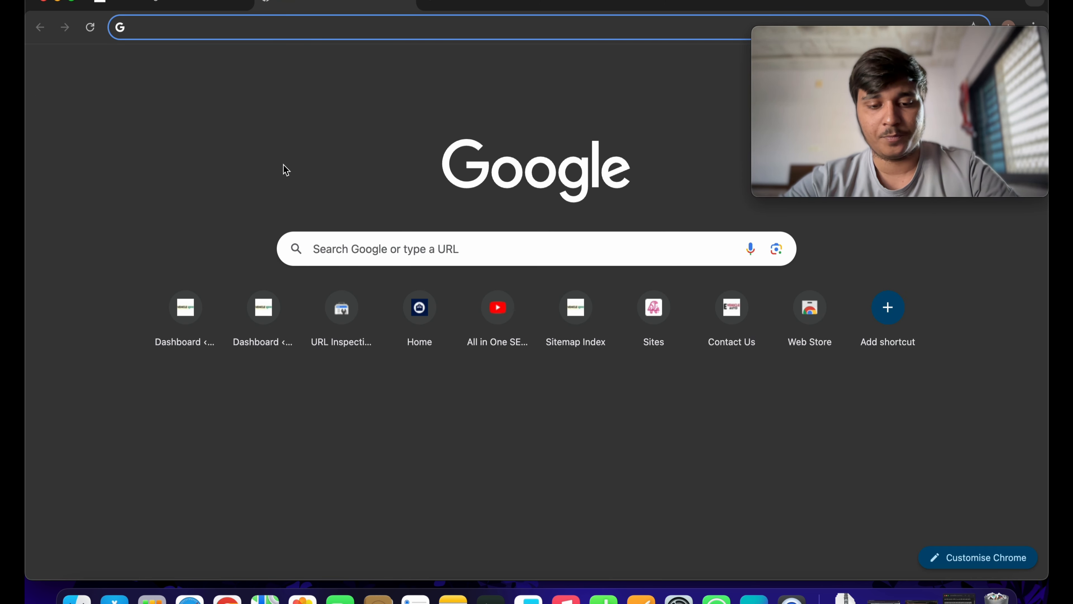
{"action": "type", "text": "vehicl"}
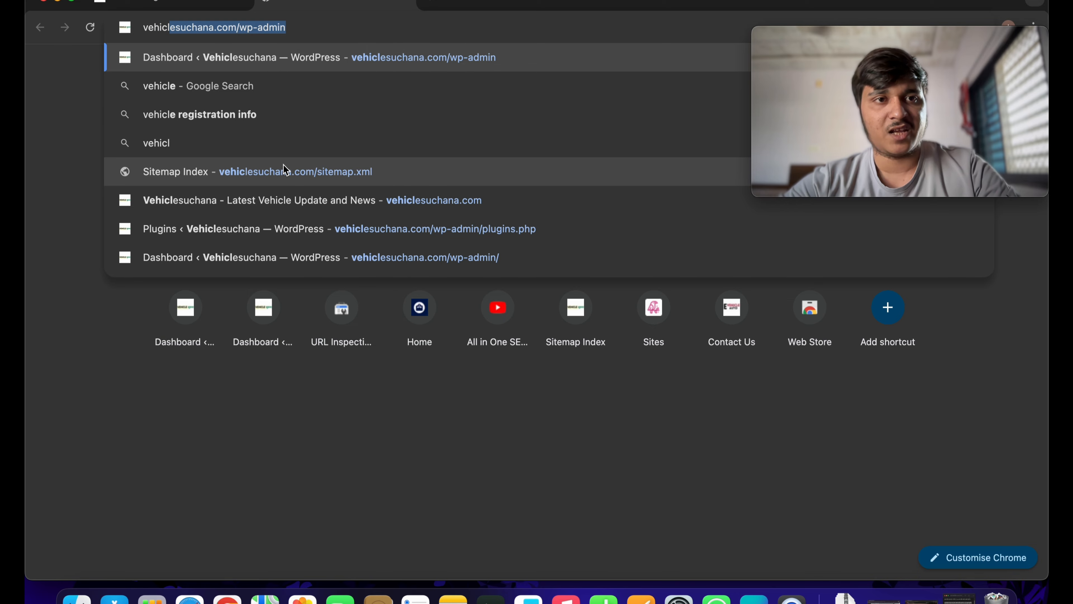
{"action": "type", "text": "ekhabar.co"}
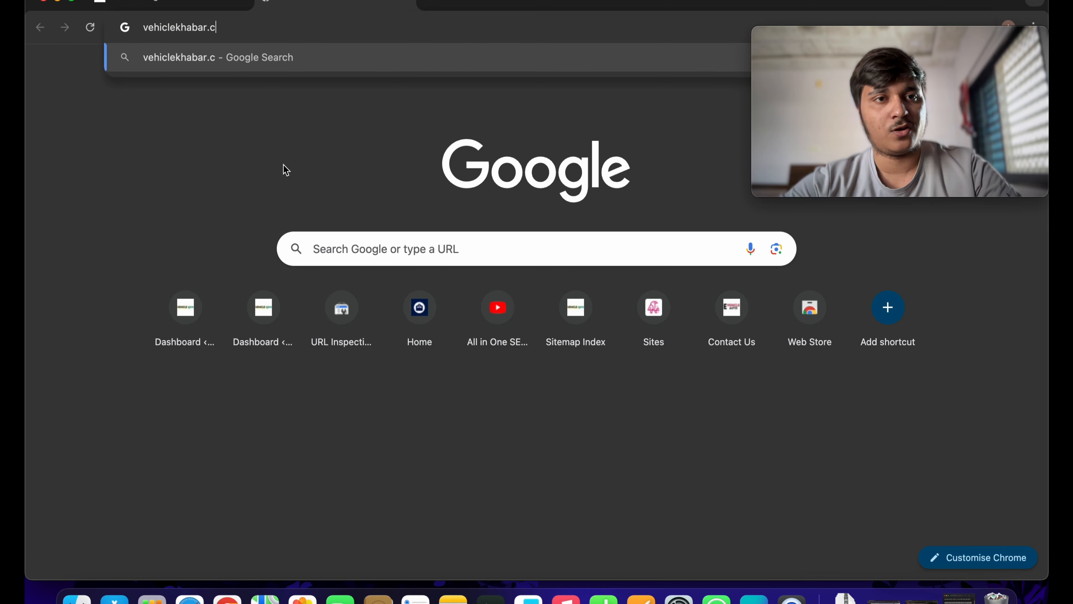
{"action": "type", "text": "m"}
{"action": "key", "text": "Return"}
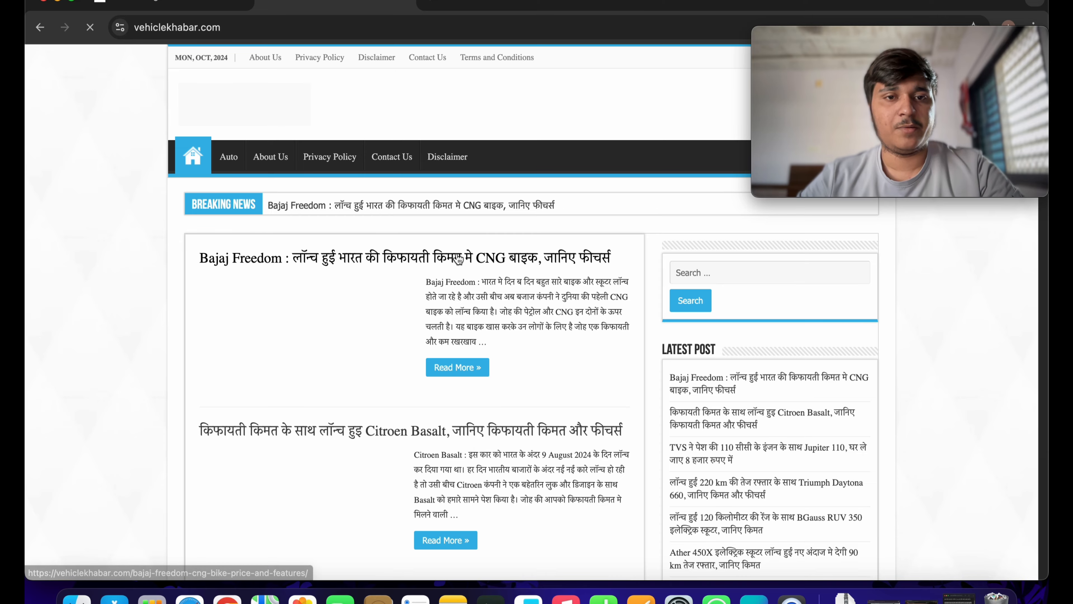
{"action": "left_click", "coordinate": [458, 258]}
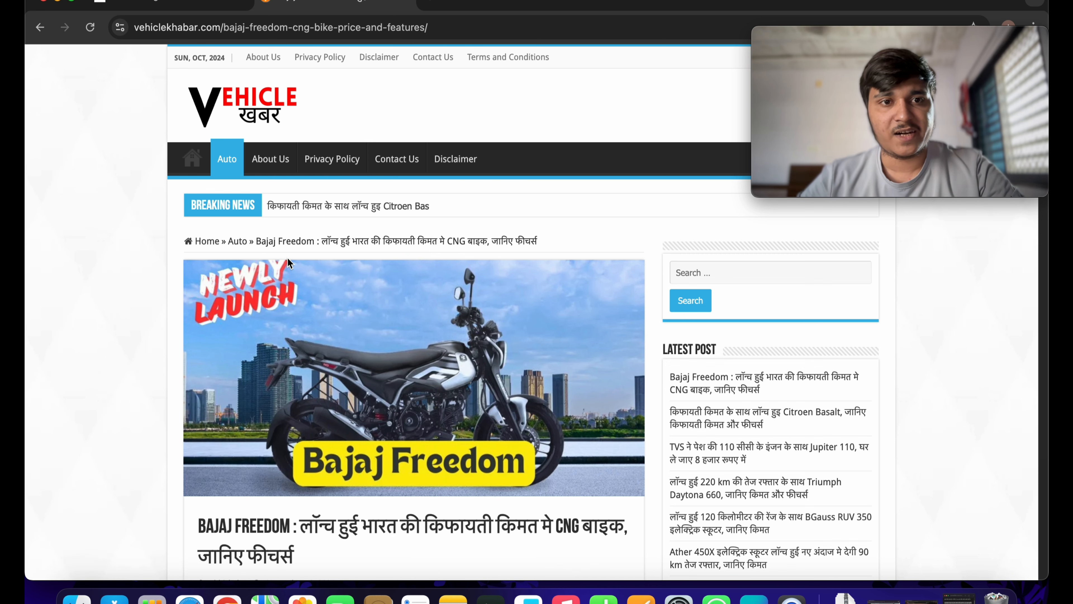
- Examine the breadcrumb trail above the Bajaj Freedom article and look through the article's content
{"action": "left_click_drag", "start_coordinate": [261, 241], "coordinate": [536, 238]}
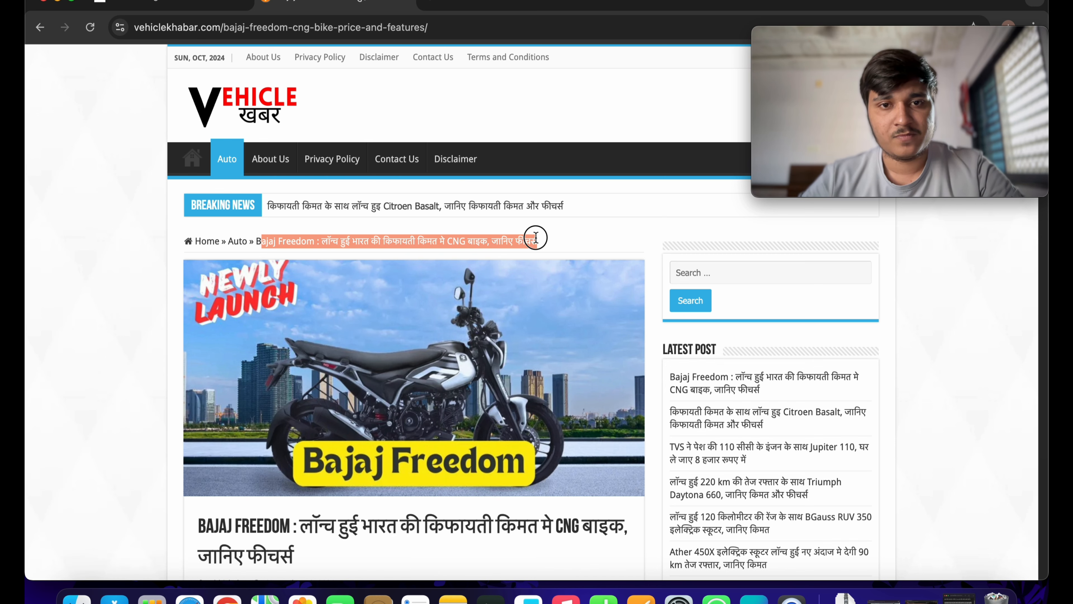
{"action": "left_click", "coordinate": [571, 242]}
{"action": "scroll", "coordinate": [427, 418], "scroll_direction": "down", "scroll_amount": 20}
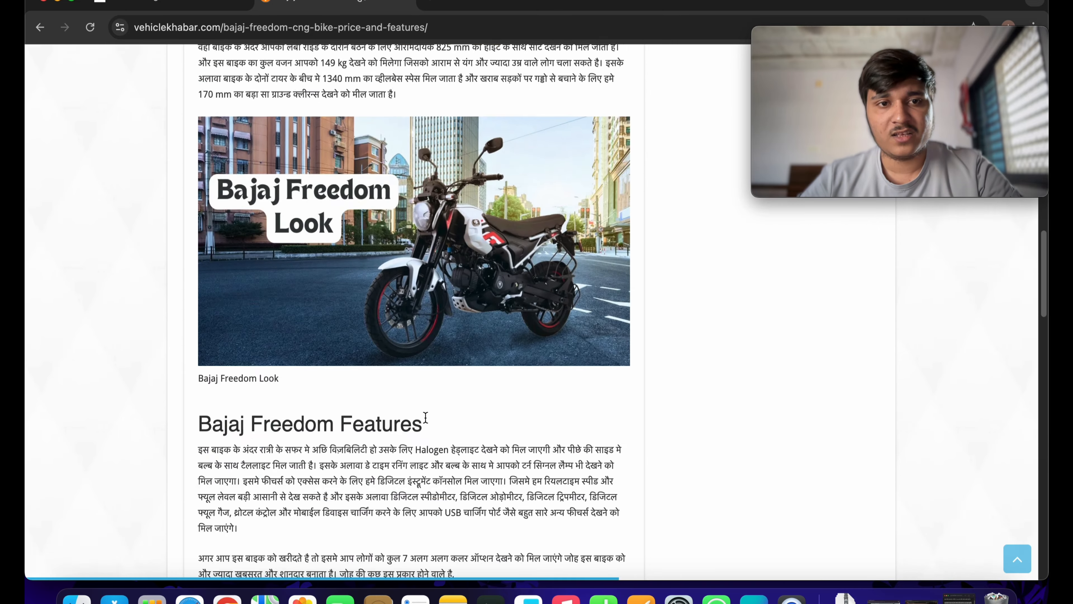
- Finish looking over the Bajaj Freedom article, return to Rank Math's Breadcrumbs settings and save the changes
{"action": "scroll", "coordinate": [425, 417], "scroll_direction": "down", "scroll_amount": 10}
{"action": "scroll", "coordinate": [425, 416], "scroll_direction": "up", "scroll_amount": 20}
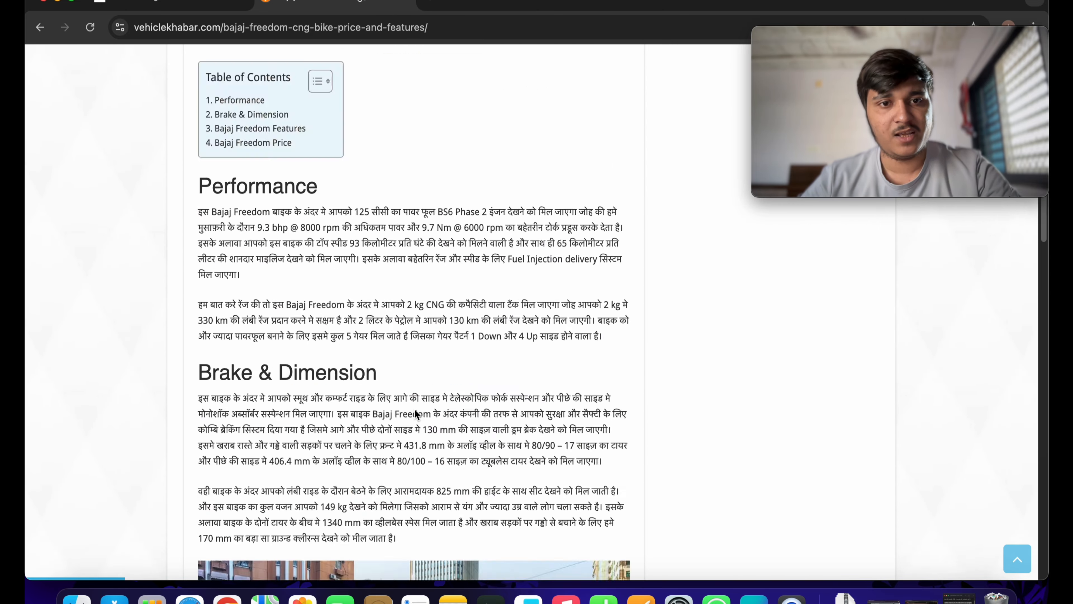
{"action": "scroll", "coordinate": [416, 414], "scroll_direction": "up", "scroll_amount": 7}
{"action": "key", "text": "ctrl+Tab"}
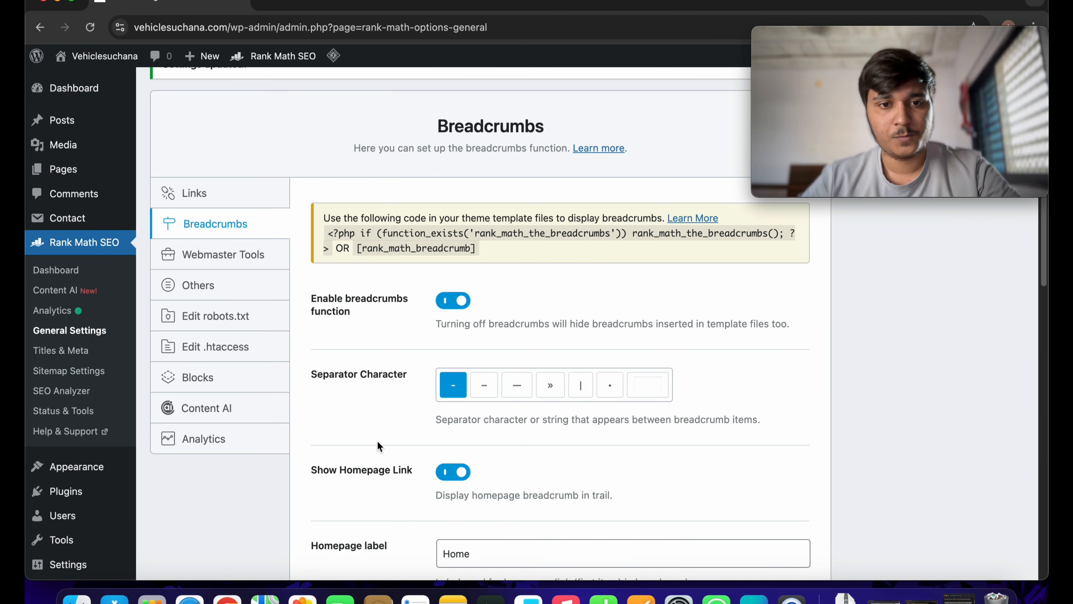
{"action": "scroll", "coordinate": [377, 440], "scroll_direction": "down", "scroll_amount": 15}
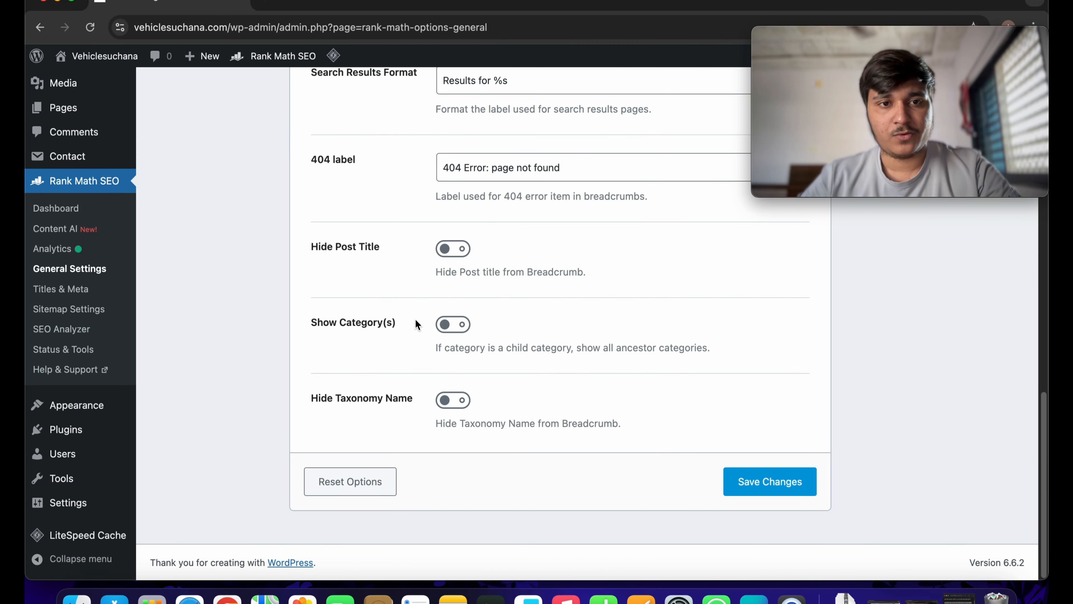
{"action": "left_click", "coordinate": [763, 482]}
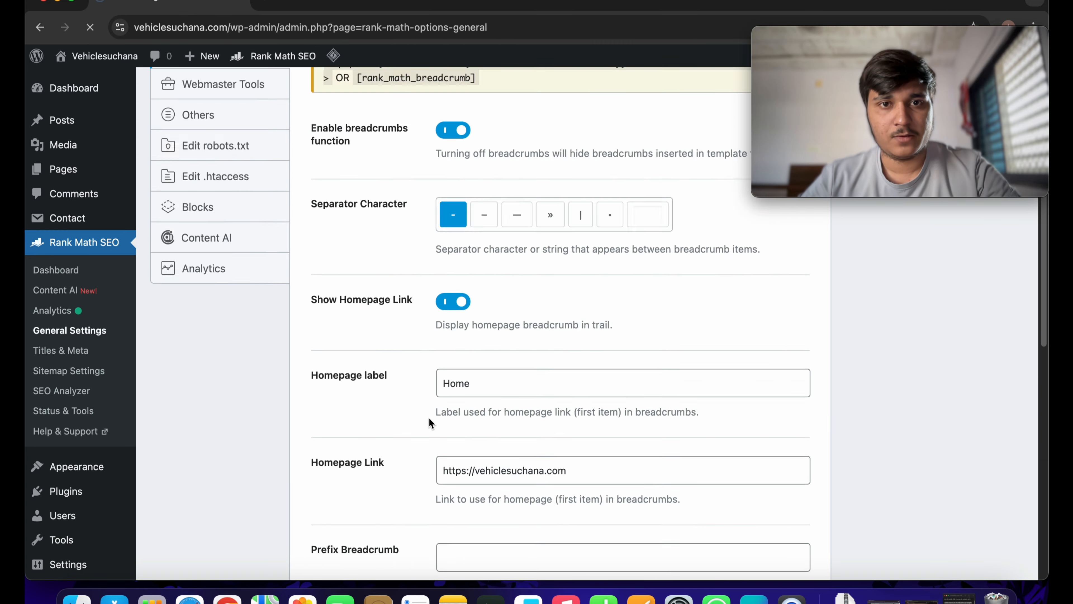
{"action": "scroll", "coordinate": [346, 417], "scroll_direction": "down", "scroll_amount": 3}
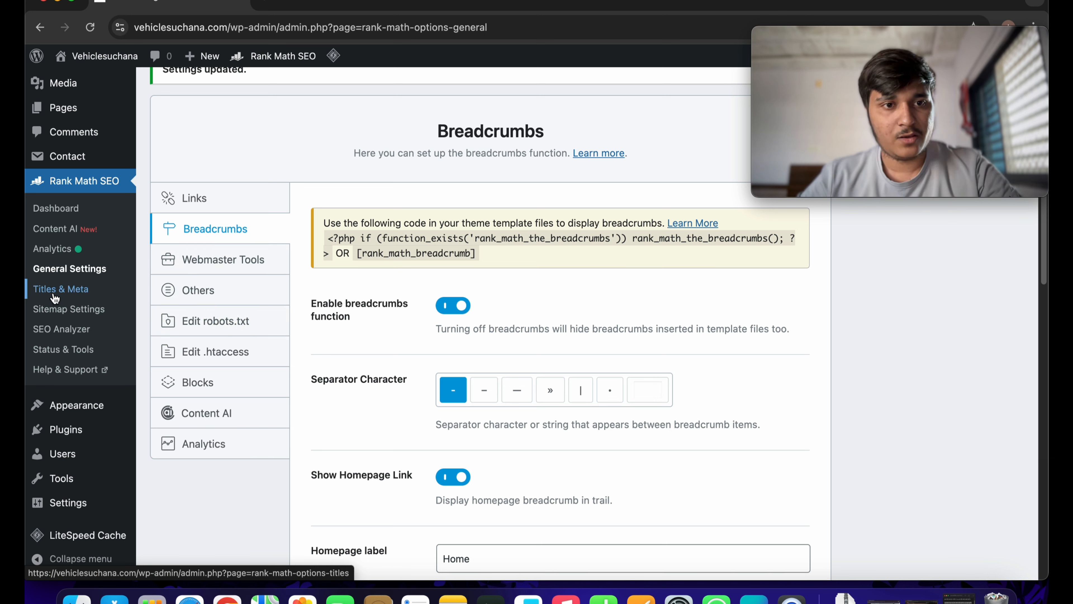
- Open the robots.txt editor in Rank Math's General Settings and examine the default rules
{"action": "left_click", "coordinate": [169, 320]}
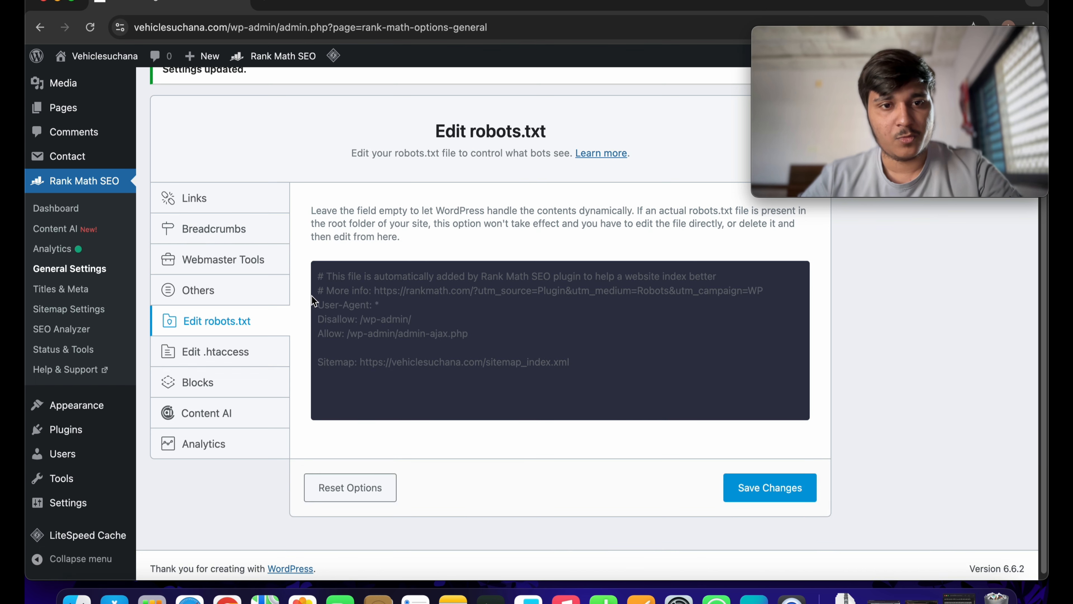
{"action": "left_click", "coordinate": [313, 275]}
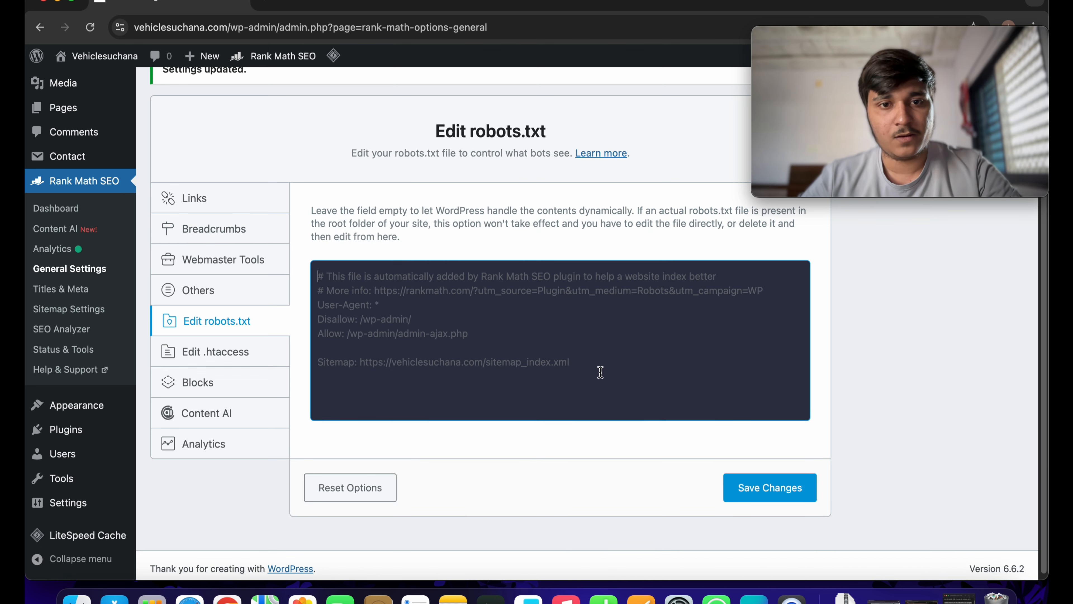
- Open Rank Math's Titles & Meta, review the Global Meta options including Noindex Empty Category and Tag Archives, and save them
{"action": "left_click", "coordinate": [76, 290]}
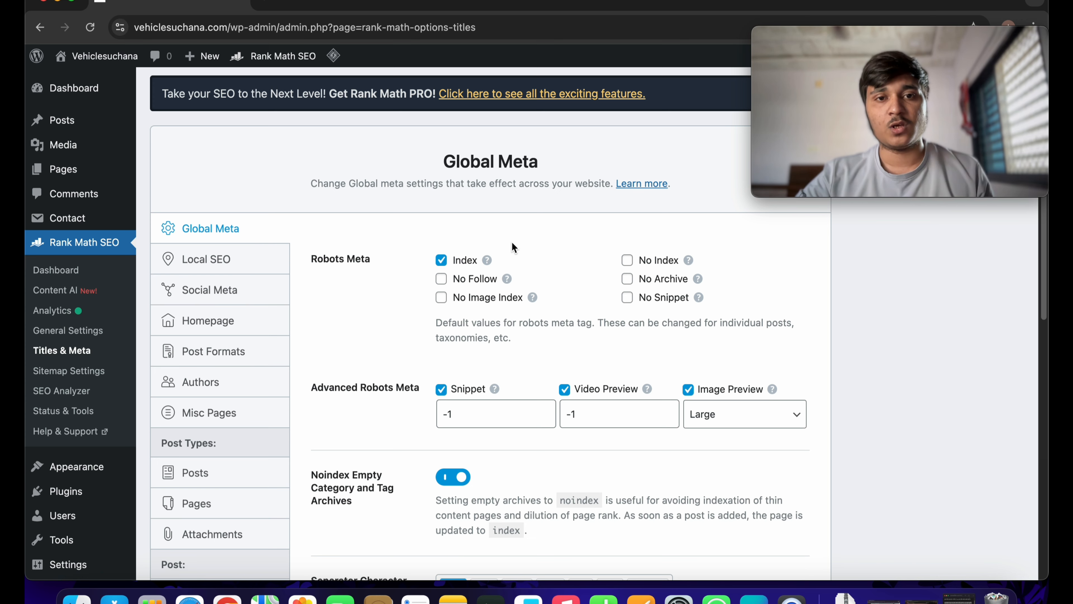
{"action": "scroll", "coordinate": [462, 379], "scroll_direction": "down", "scroll_amount": 5}
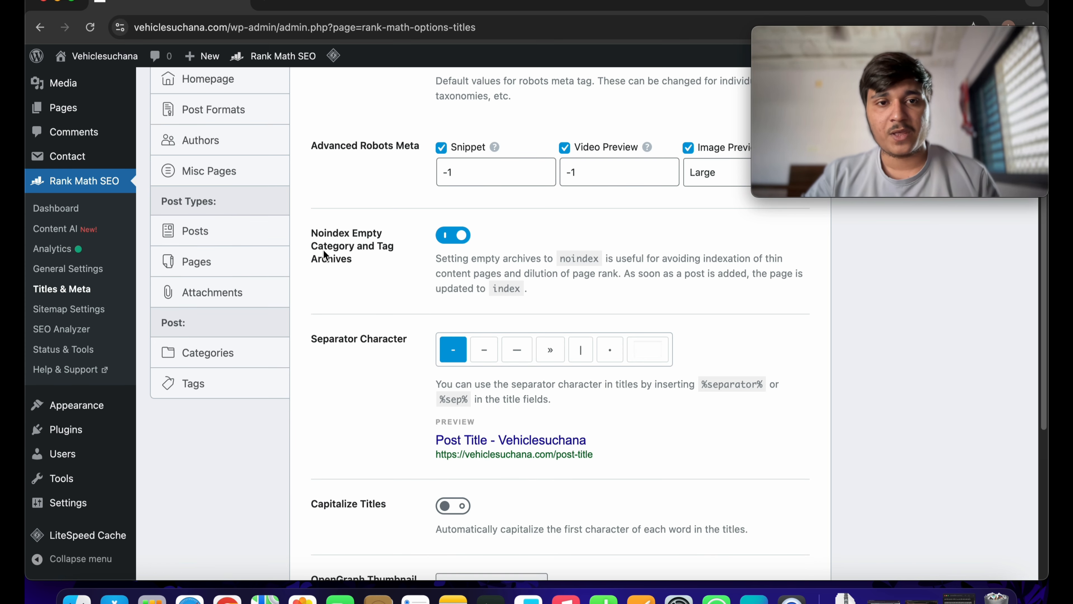
{"action": "left_click_drag", "start_coordinate": [312, 228], "coordinate": [354, 262]}
{"action": "left_click", "coordinate": [363, 263]}
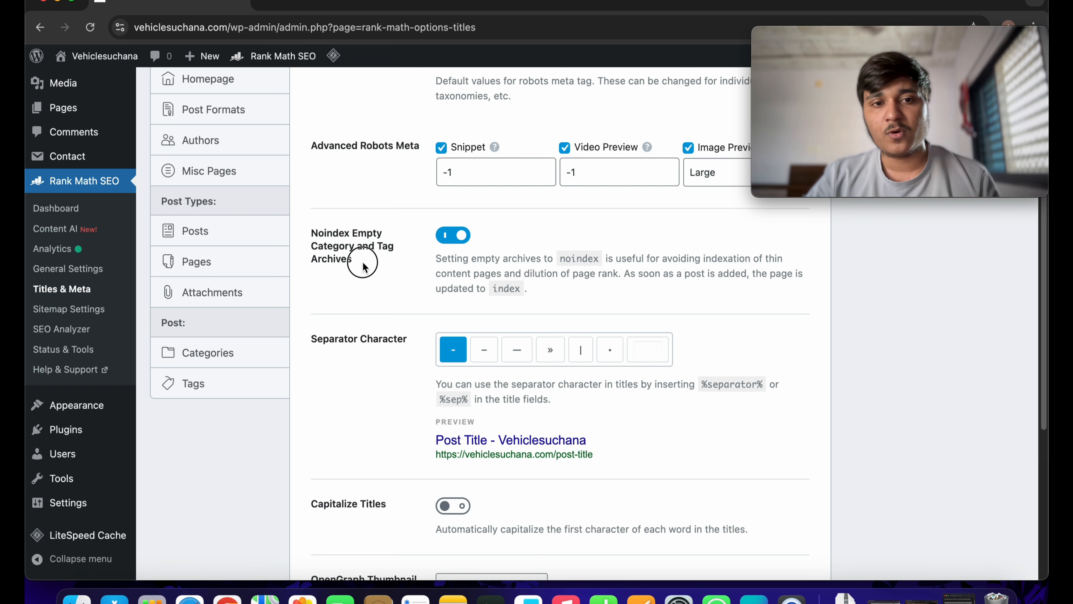
{"action": "left_click", "coordinate": [361, 262]}
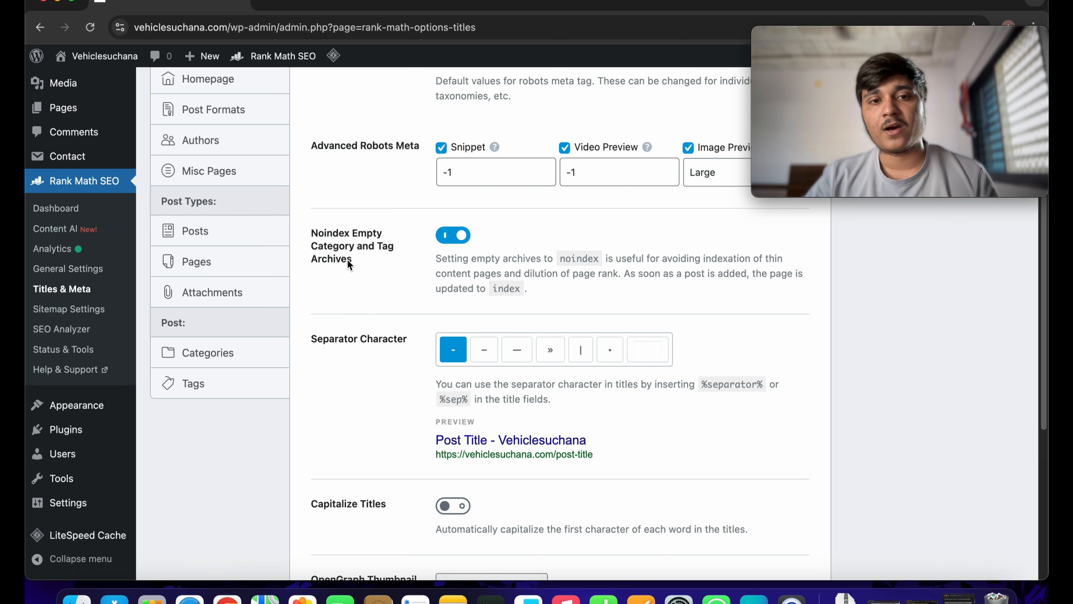
{"action": "scroll", "coordinate": [379, 296], "scroll_direction": "up", "scroll_amount": 5}
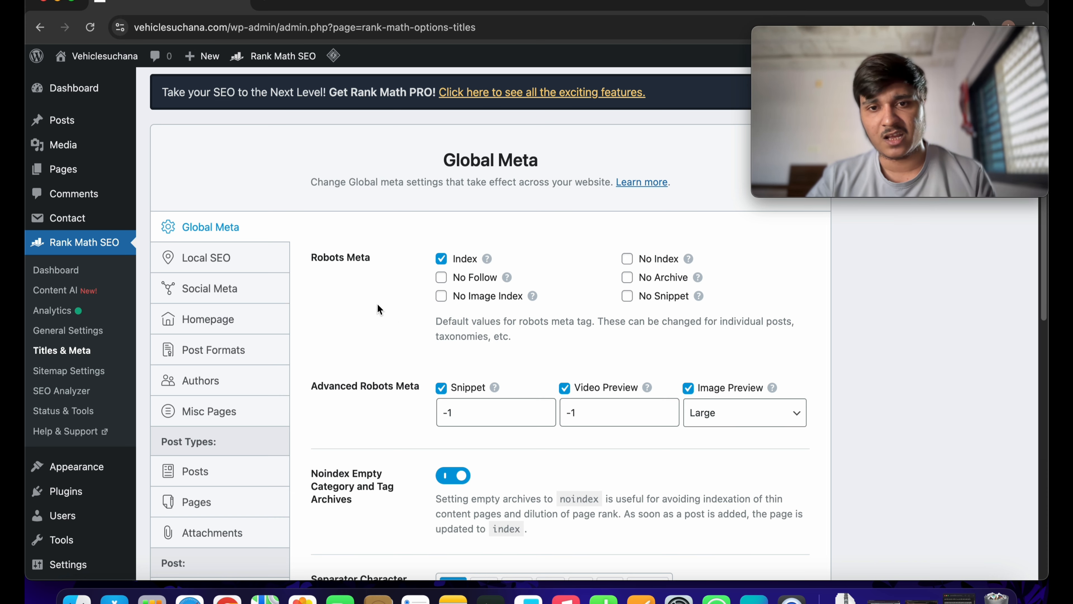
{"action": "scroll", "coordinate": [399, 321], "scroll_direction": "down", "scroll_amount": 5}
{"action": "scroll", "coordinate": [401, 326], "scroll_direction": "down", "scroll_amount": 3}
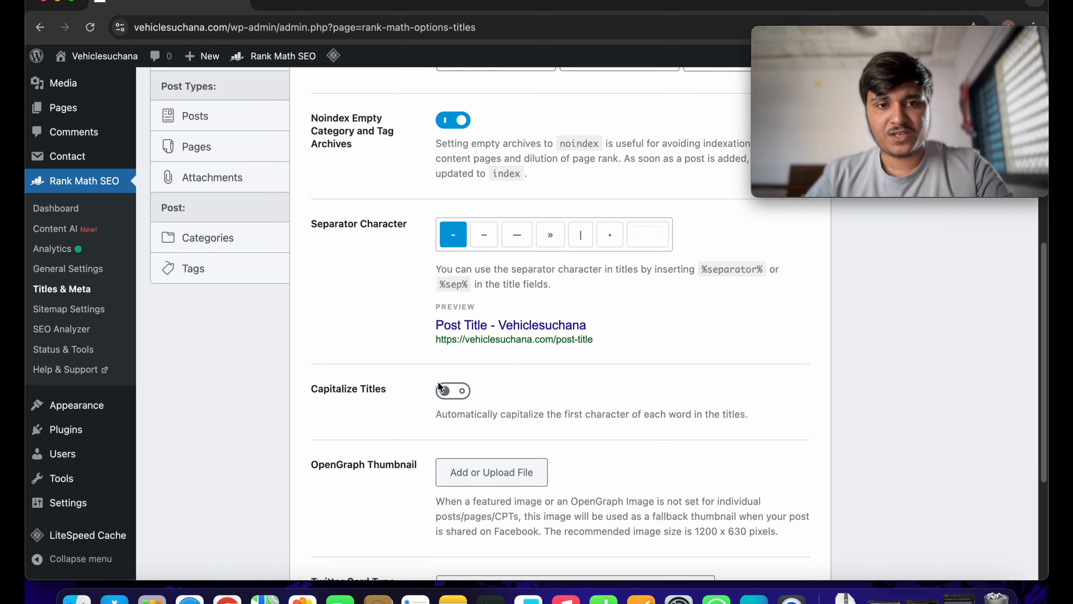
{"action": "scroll", "coordinate": [424, 201], "scroll_direction": "down", "scroll_amount": 5}
{"action": "left_click", "coordinate": [751, 487]}
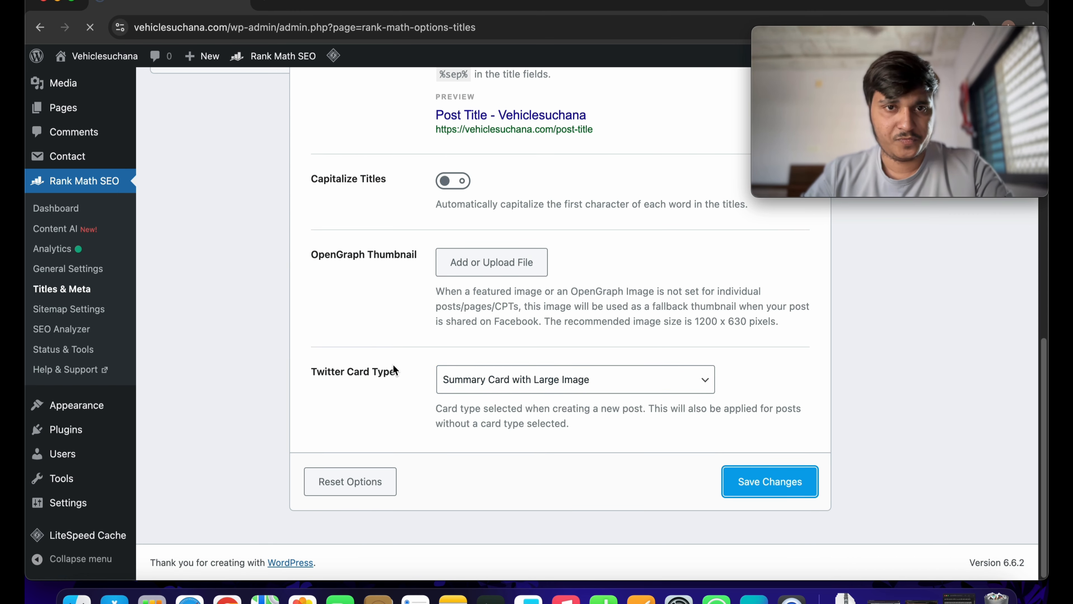
{"action": "scroll", "coordinate": [393, 366], "scroll_direction": "up", "scroll_amount": 12}
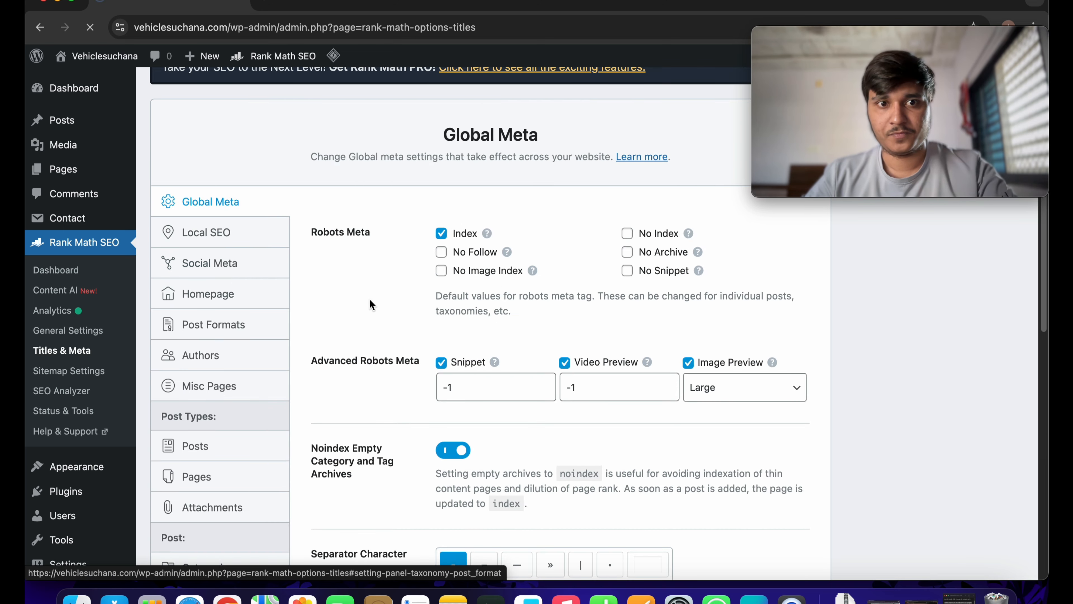
- Look through the Local SEO and Social Meta settings in Titles & Meta
{"action": "scroll", "coordinate": [261, 364], "scroll_direction": "down", "scroll_amount": 3}
{"action": "left_click", "coordinate": [206, 238]}
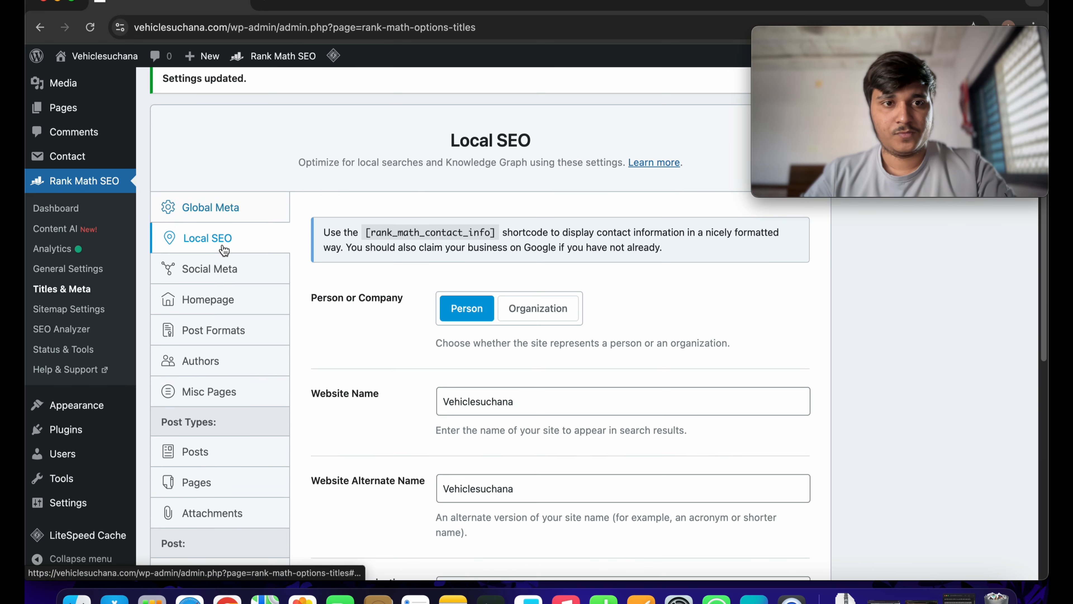
{"action": "scroll", "coordinate": [425, 348], "scroll_direction": "down", "scroll_amount": 8}
{"action": "scroll", "coordinate": [442, 275], "scroll_direction": "up", "scroll_amount": 7}
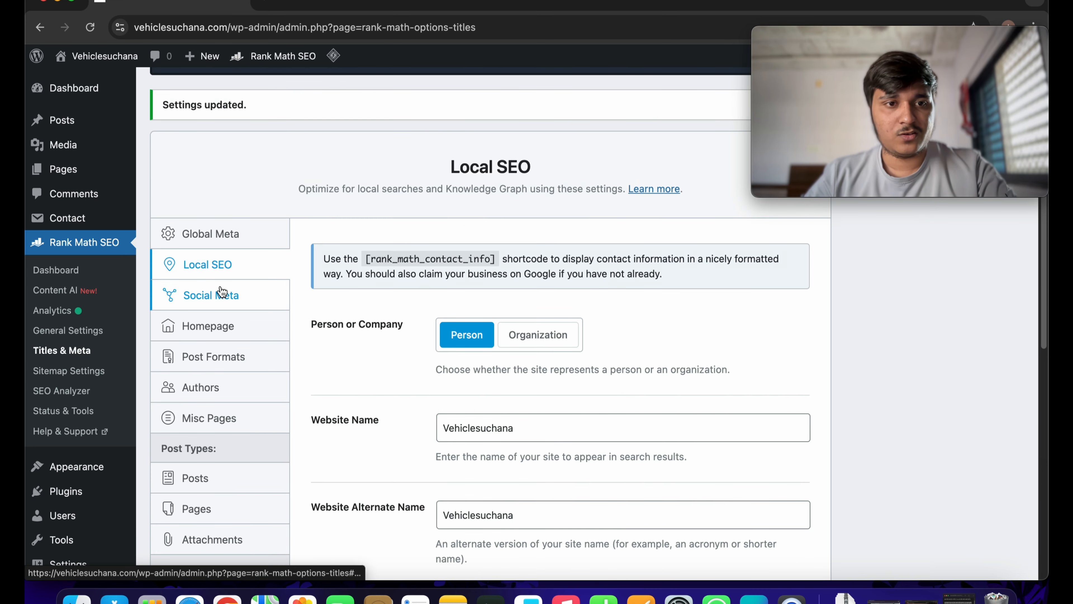
{"action": "left_click", "coordinate": [232, 296]}
{"action": "scroll", "coordinate": [313, 326], "scroll_direction": "down", "scroll_amount": 1}
- In the Homepage settings, reduce the Homepage Title to %sitename% by removing the page, separator and site description variables
{"action": "left_click", "coordinate": [219, 301]}
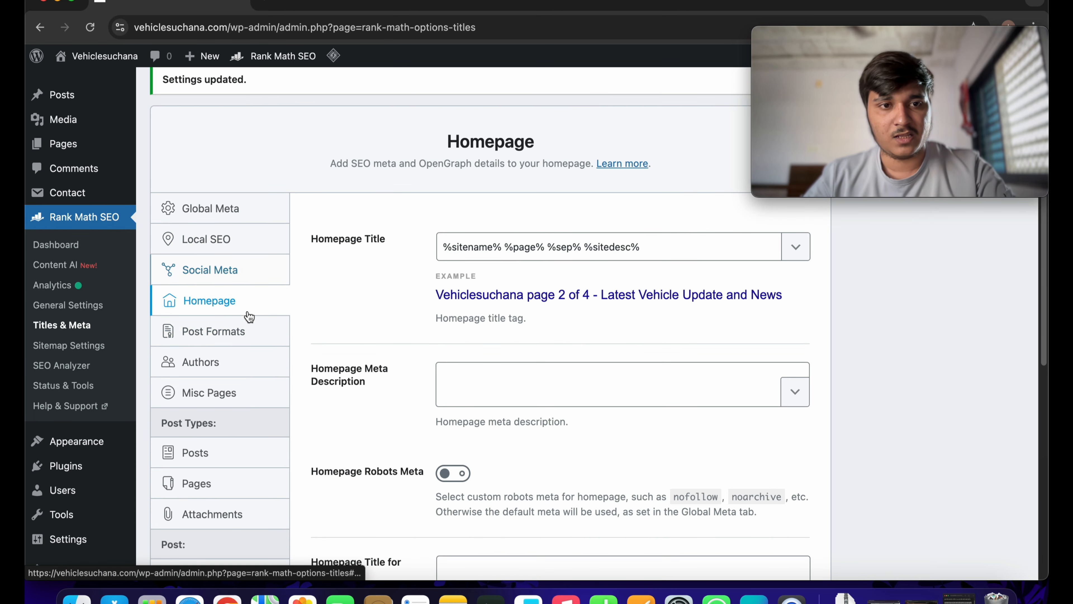
{"action": "scroll", "coordinate": [422, 353], "scroll_direction": "down", "scroll_amount": 1}
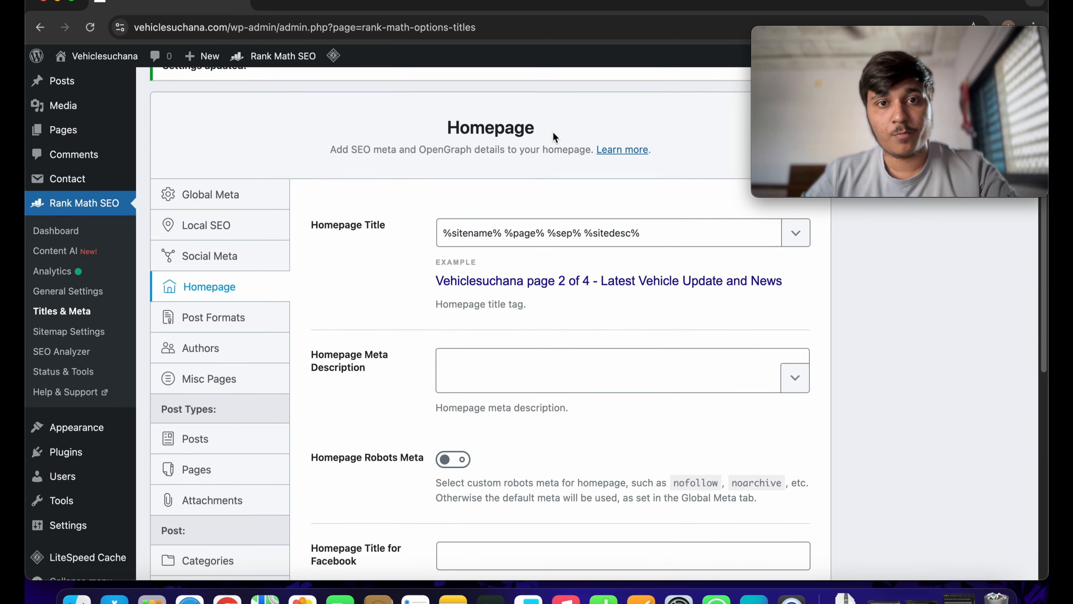
{"action": "left_click_drag", "start_coordinate": [501, 232], "coordinate": [612, 244]}
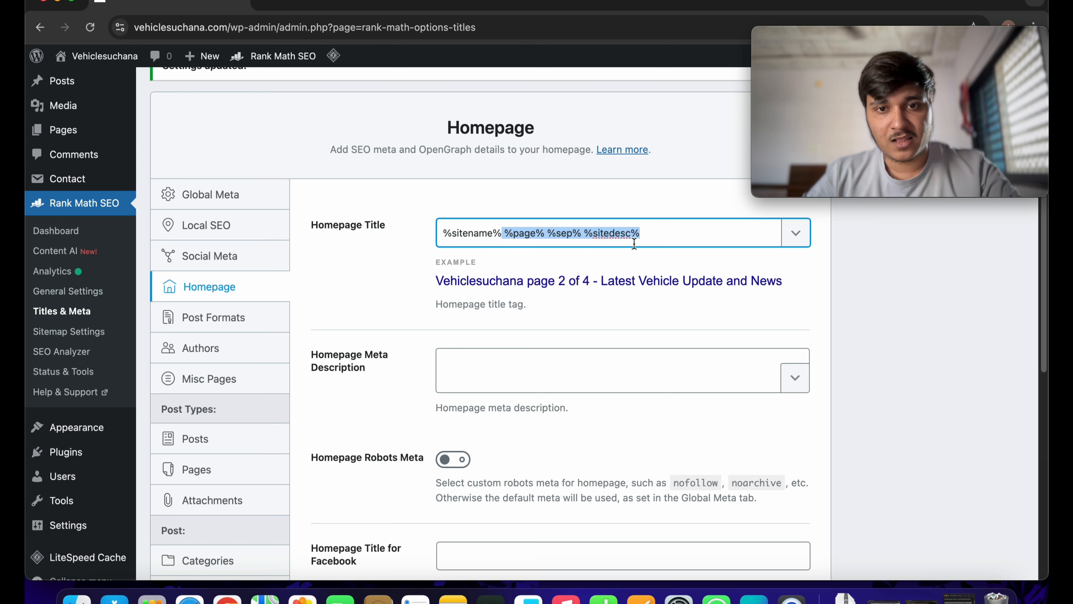
{"action": "key", "text": "BackSpace"}
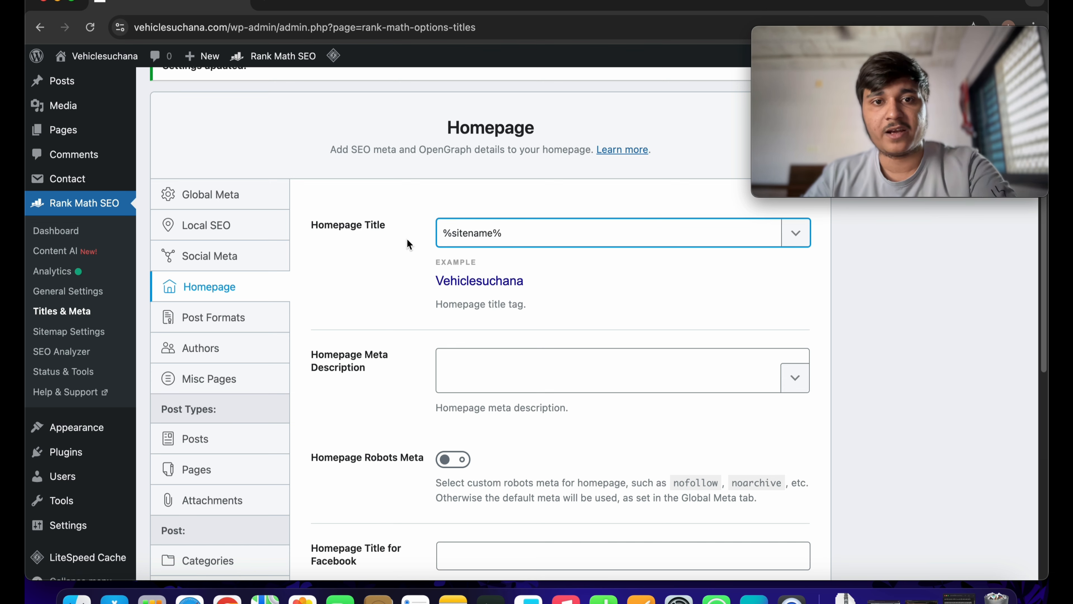
{"action": "left_click", "coordinate": [390, 266]}
- Enable Homepage Robots Meta and save the Homepage settings
{"action": "scroll", "coordinate": [390, 266], "scroll_direction": "down", "scroll_amount": 5}
{"action": "left_click", "coordinate": [469, 269]}
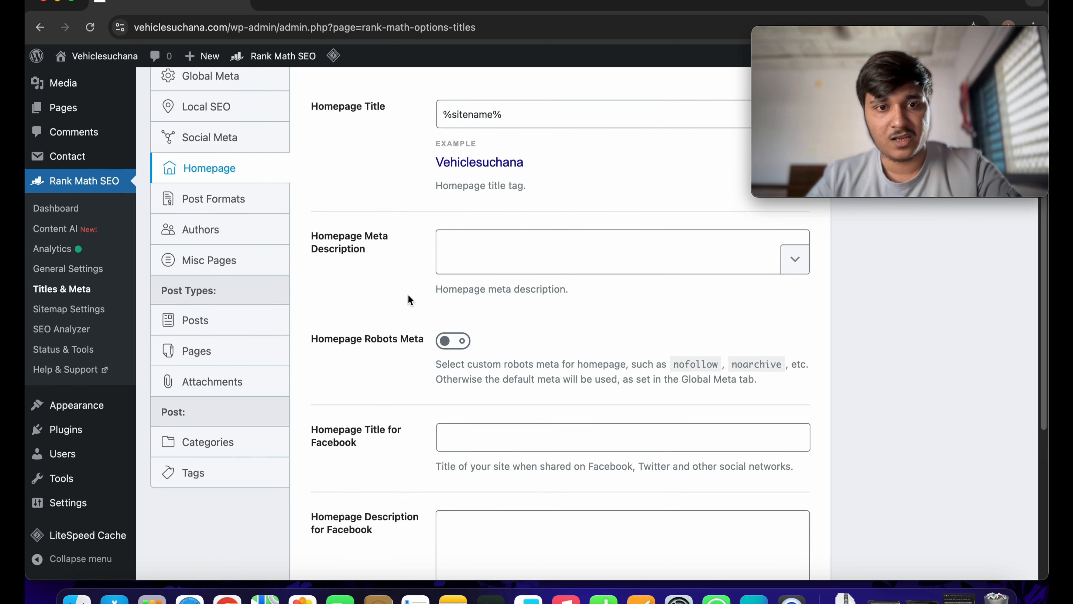
{"action": "left_click", "coordinate": [450, 341]}
{"action": "scroll", "coordinate": [528, 343], "scroll_direction": "down", "scroll_amount": 10}
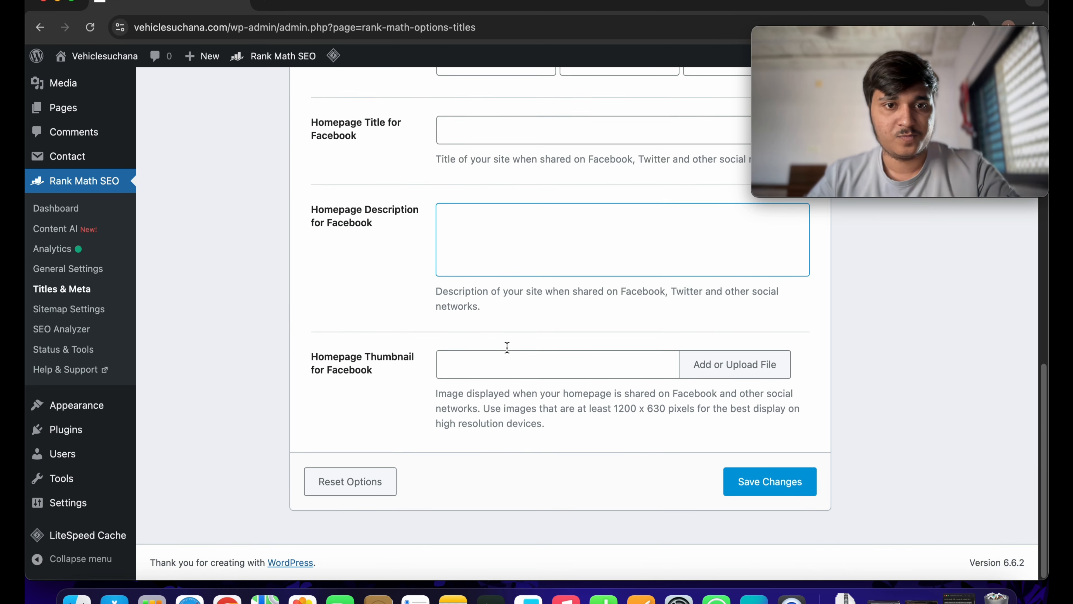
{"action": "left_click", "coordinate": [746, 478]}
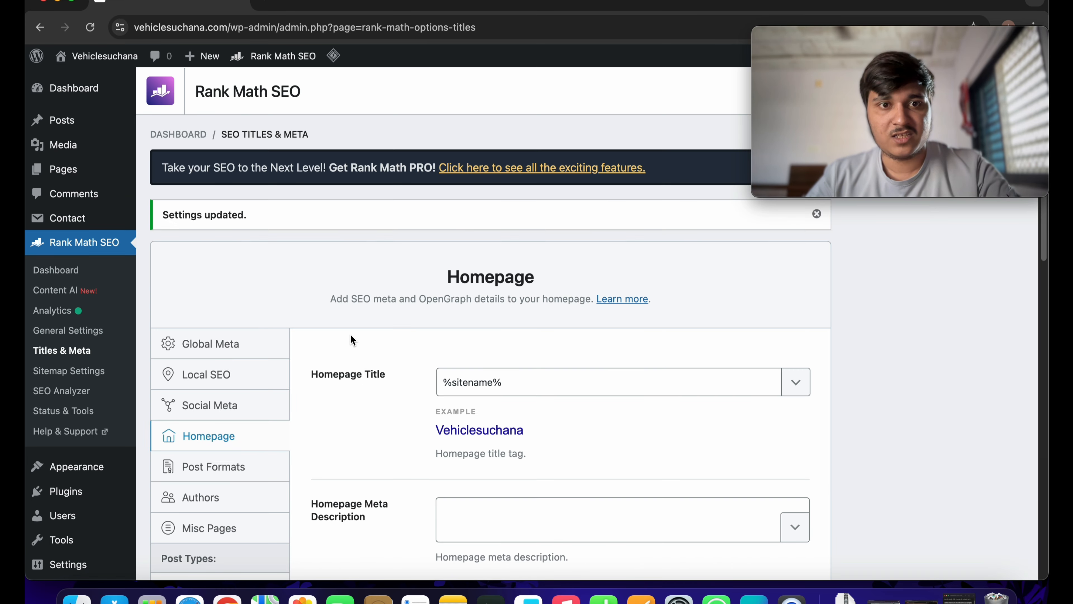
- Review the Post Formats archive settings and the Authors settings, including their robots meta options
{"action": "scroll", "coordinate": [333, 424], "scroll_direction": "down", "scroll_amount": 1}
{"action": "left_click", "coordinate": [214, 328]}
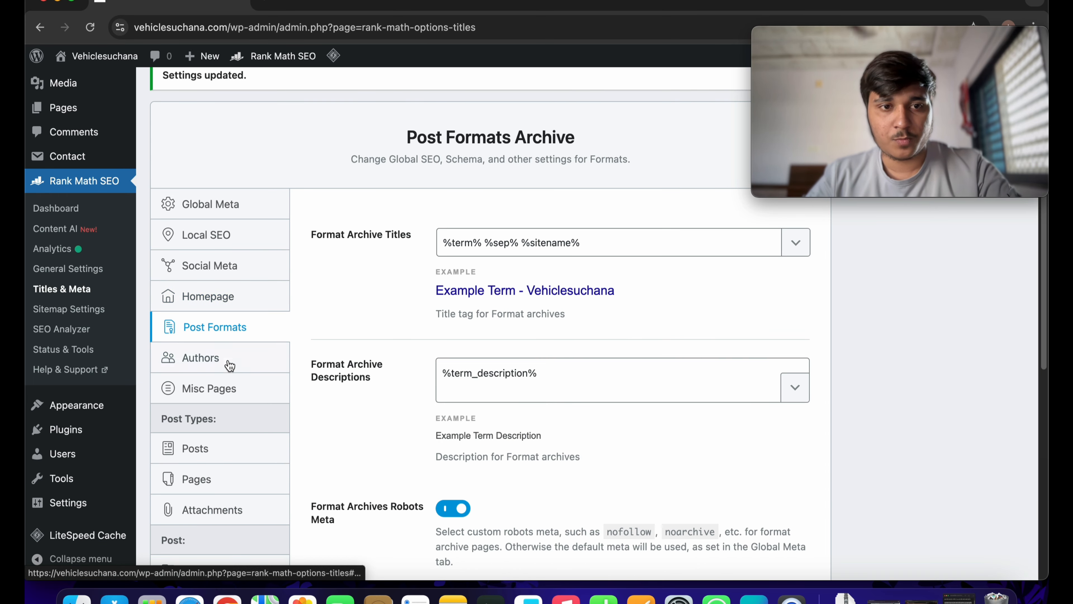
{"action": "left_click", "coordinate": [230, 369]}
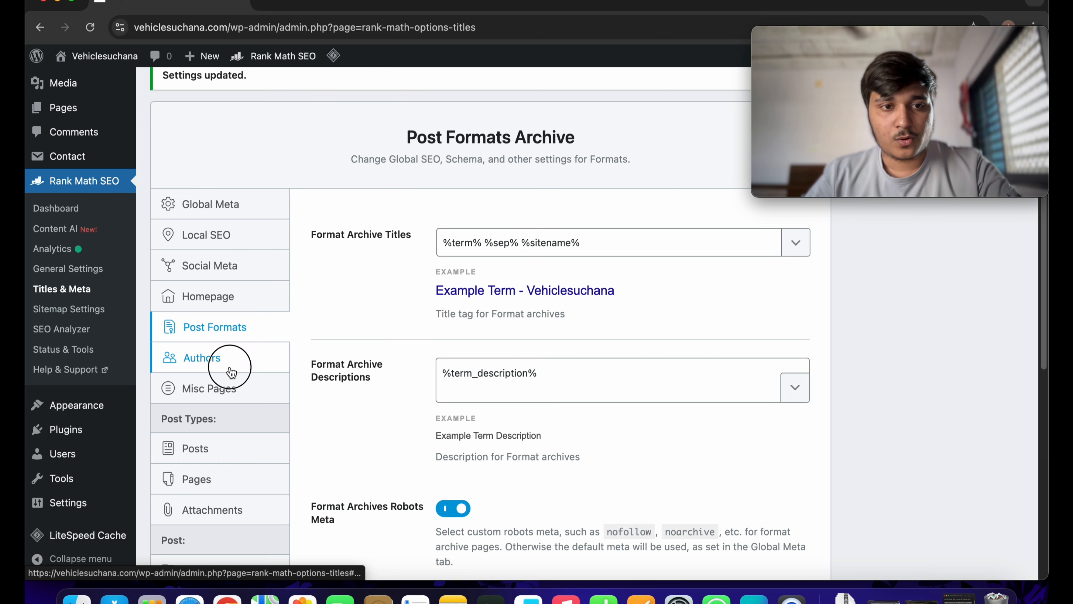
{"action": "left_click", "coordinate": [229, 390]}
{"action": "left_click", "coordinate": [220, 323]}
{"action": "scroll", "coordinate": [452, 392], "scroll_direction": "down", "scroll_amount": 5}
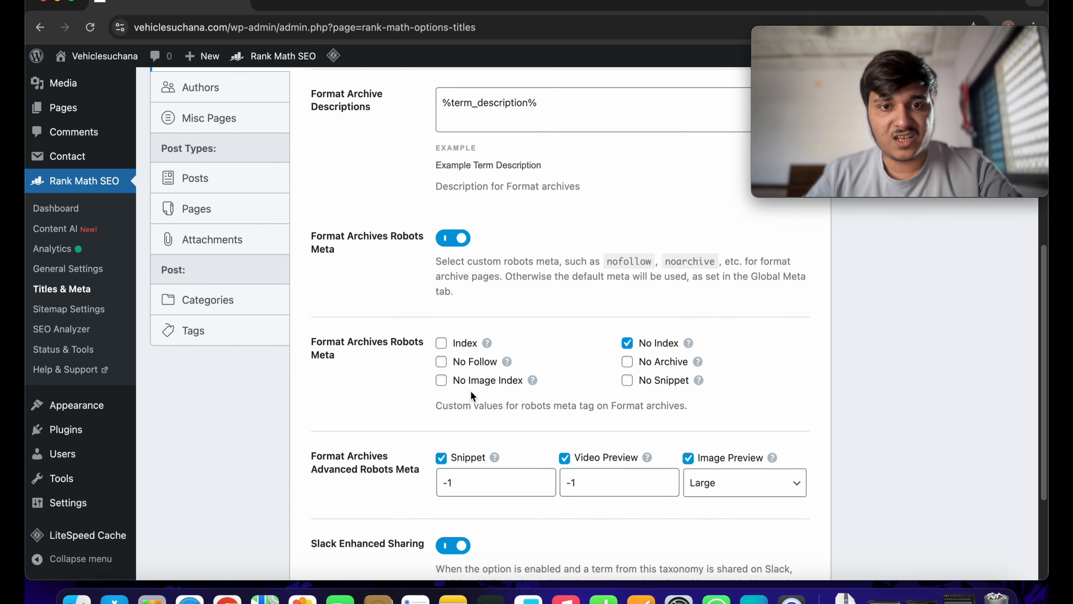
{"action": "scroll", "coordinate": [318, 285], "scroll_direction": "up", "scroll_amount": 4}
{"action": "left_click", "coordinate": [224, 203]}
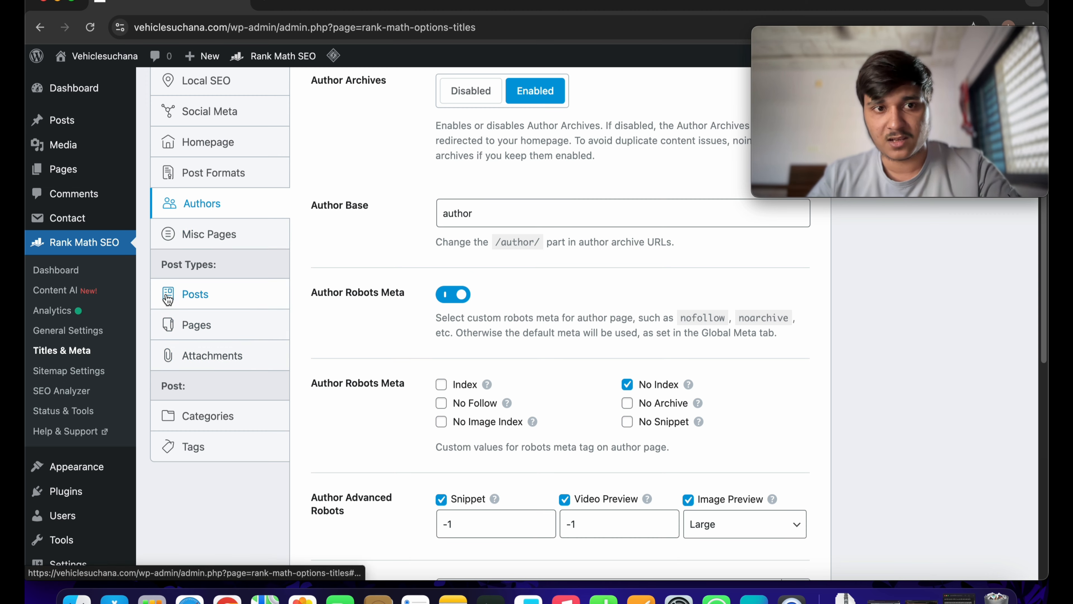
- In the Posts settings, shorten the Single Post Title to %title% by removing the separator and site name variables
{"action": "left_click", "coordinate": [175, 296]}
{"action": "scroll", "coordinate": [359, 321], "scroll_direction": "up", "scroll_amount": 6}
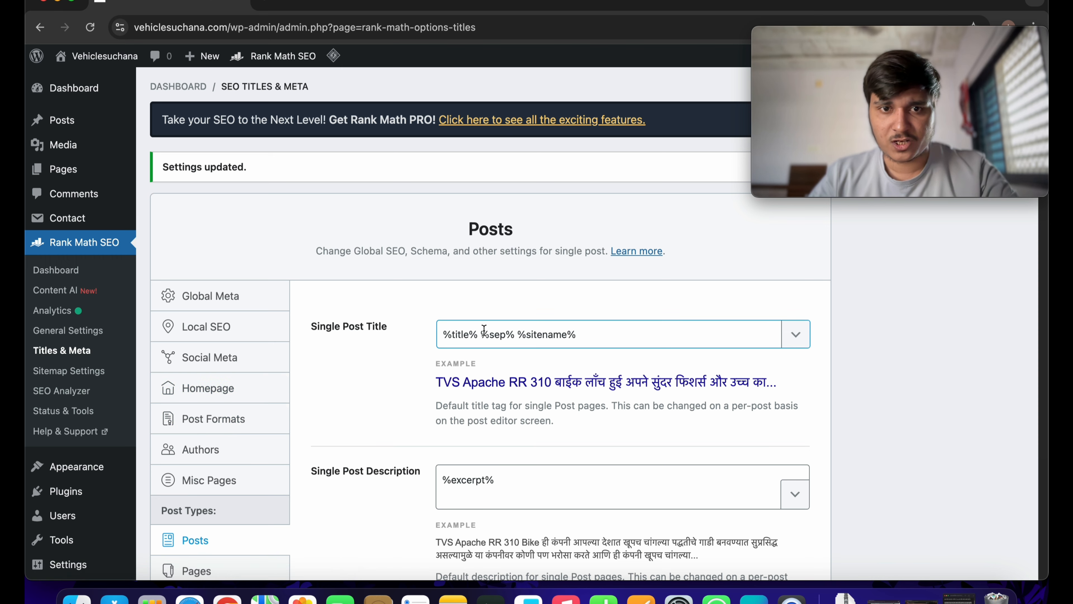
{"action": "left_click_drag", "start_coordinate": [482, 334], "coordinate": [639, 334]}
{"action": "key", "text": "BackSpace"}
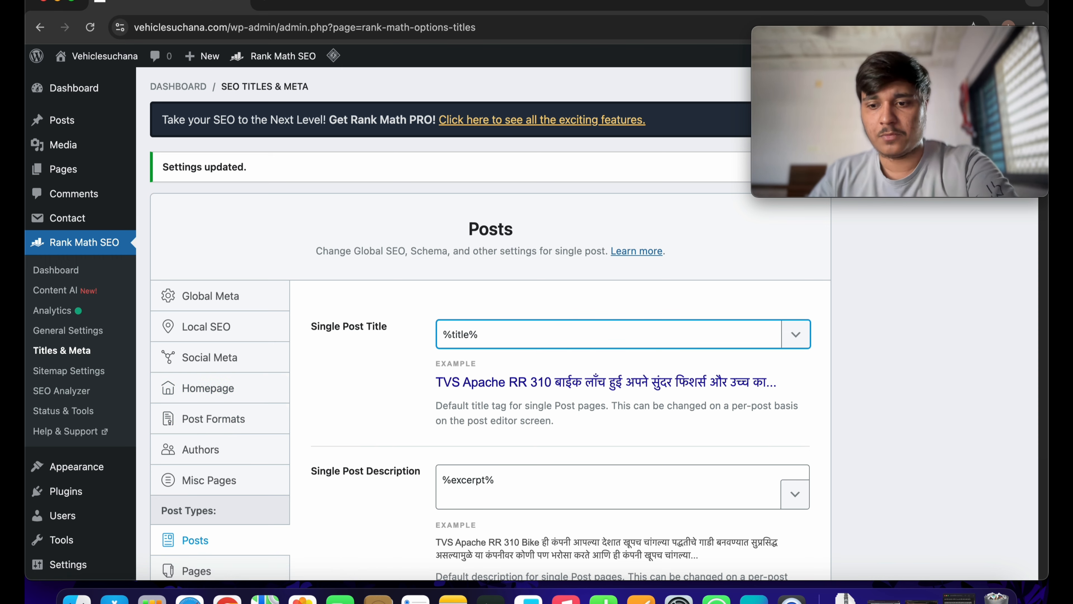
{"action": "left_click", "coordinate": [388, 386]}
- Review the post schema and article type options, and enable Post Robots Meta for single posts
{"action": "scroll", "coordinate": [388, 385], "scroll_direction": "down", "scroll_amount": 3}
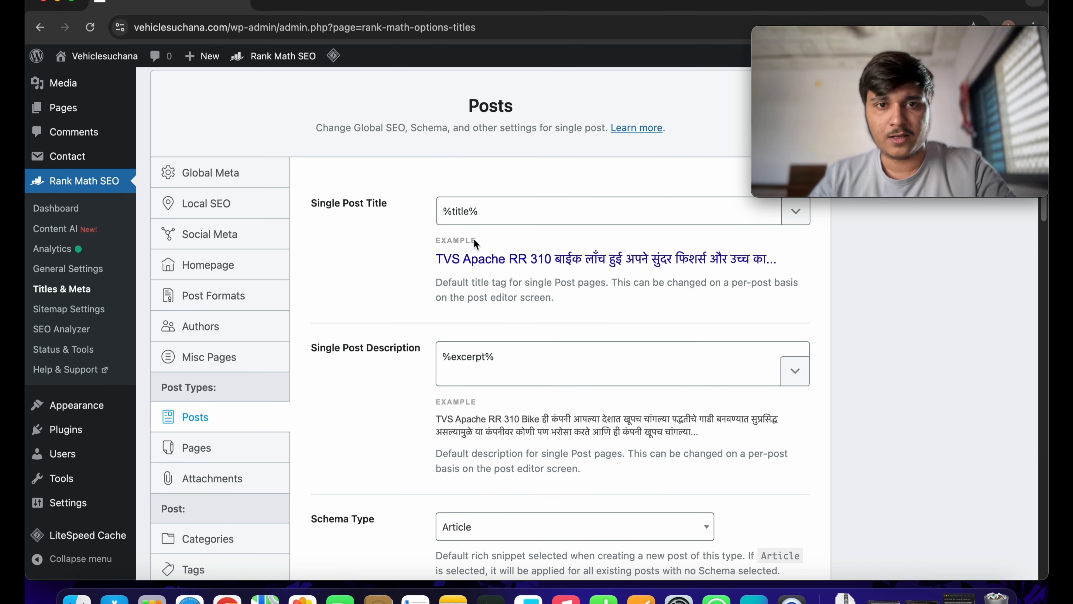
{"action": "scroll", "coordinate": [400, 405], "scroll_direction": "down", "scroll_amount": 9}
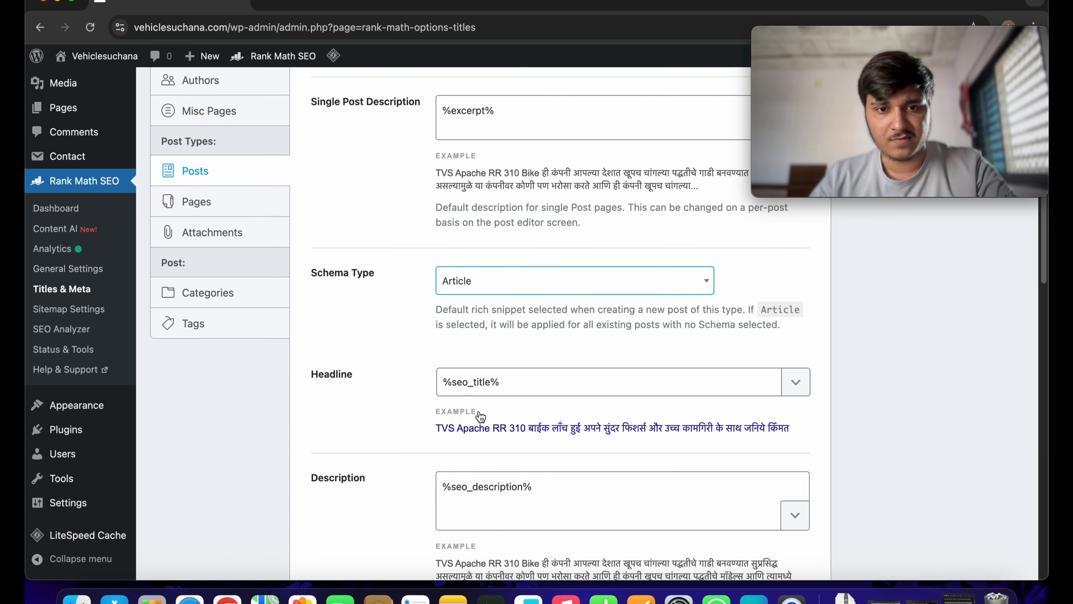
{"action": "scroll", "coordinate": [565, 455], "scroll_direction": "down", "scroll_amount": 9}
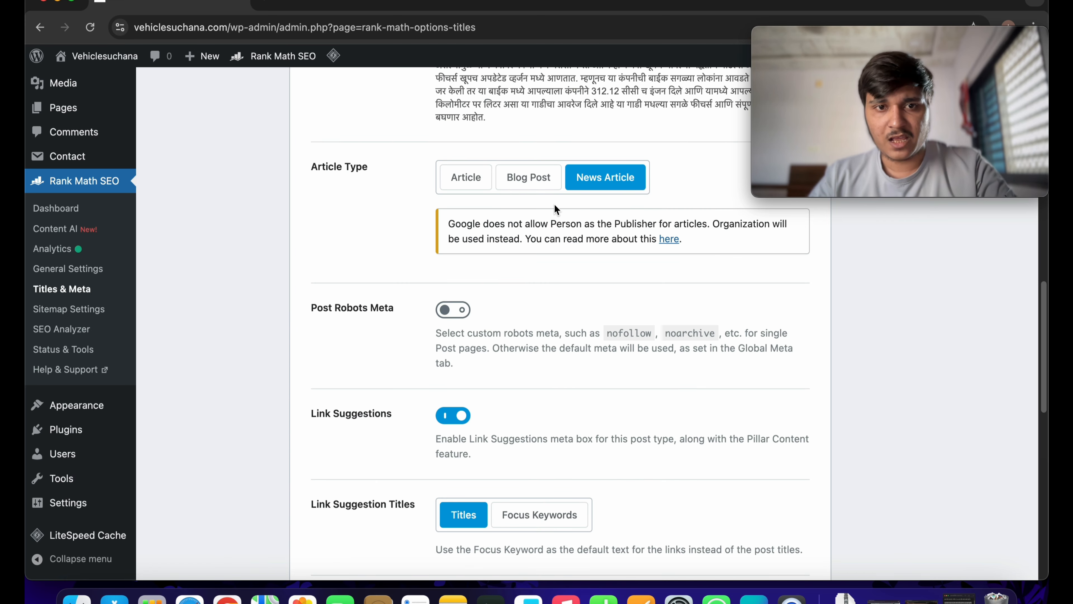
{"action": "left_click_drag", "start_coordinate": [304, 313], "coordinate": [397, 315]}
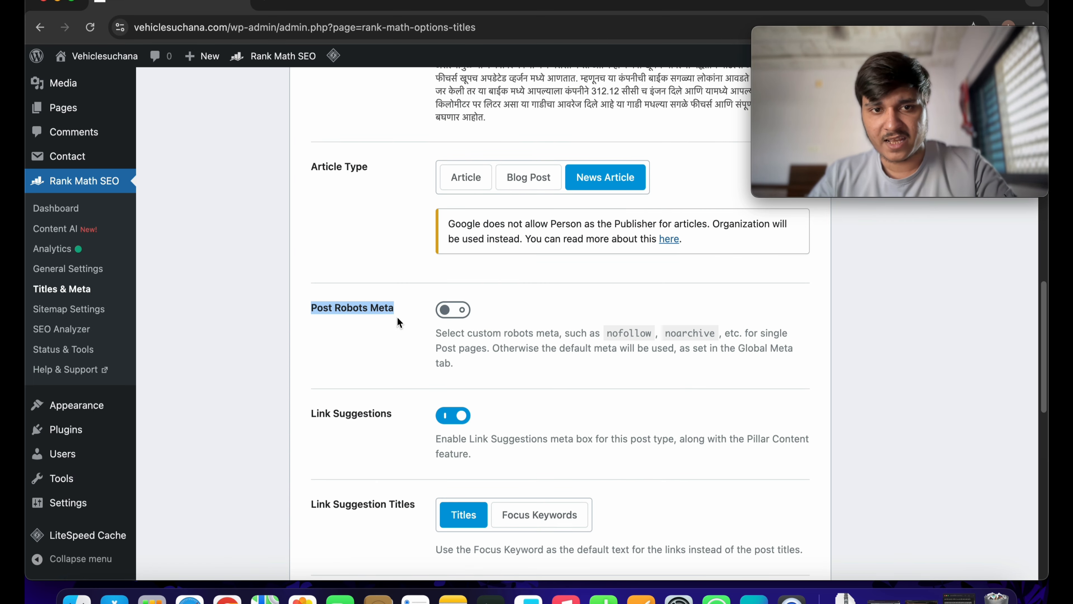
{"action": "left_click", "coordinate": [442, 338]}
{"action": "left_click", "coordinate": [445, 311]}
{"action": "scroll", "coordinate": [503, 259], "scroll_direction": "down", "scroll_amount": 3}
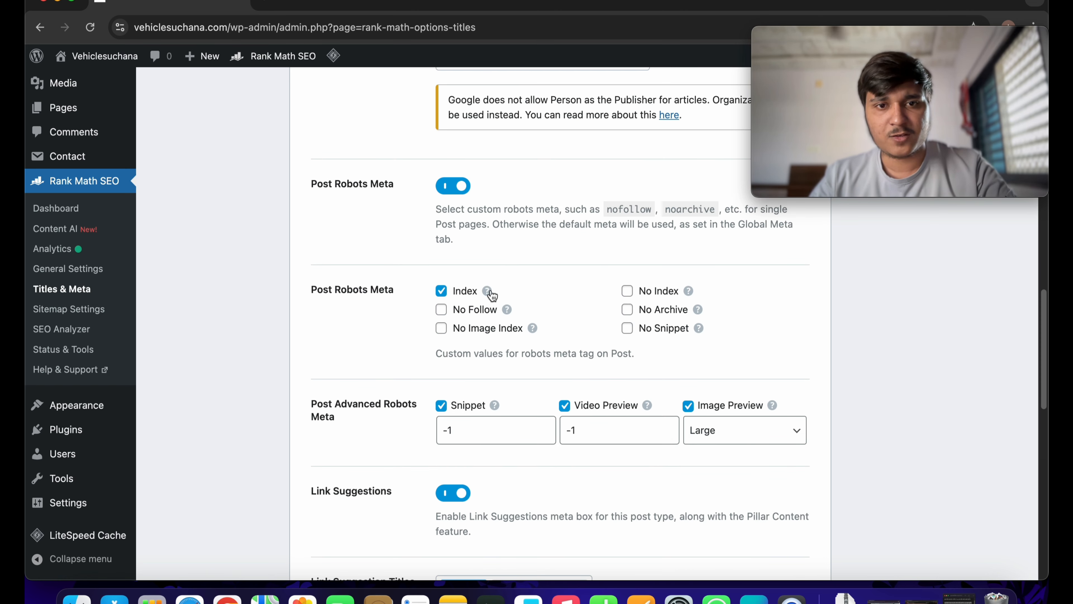
- Go through the remaining single post options and save the Posts settings
{"action": "scroll", "coordinate": [433, 365], "scroll_direction": "down", "scroll_amount": 10}
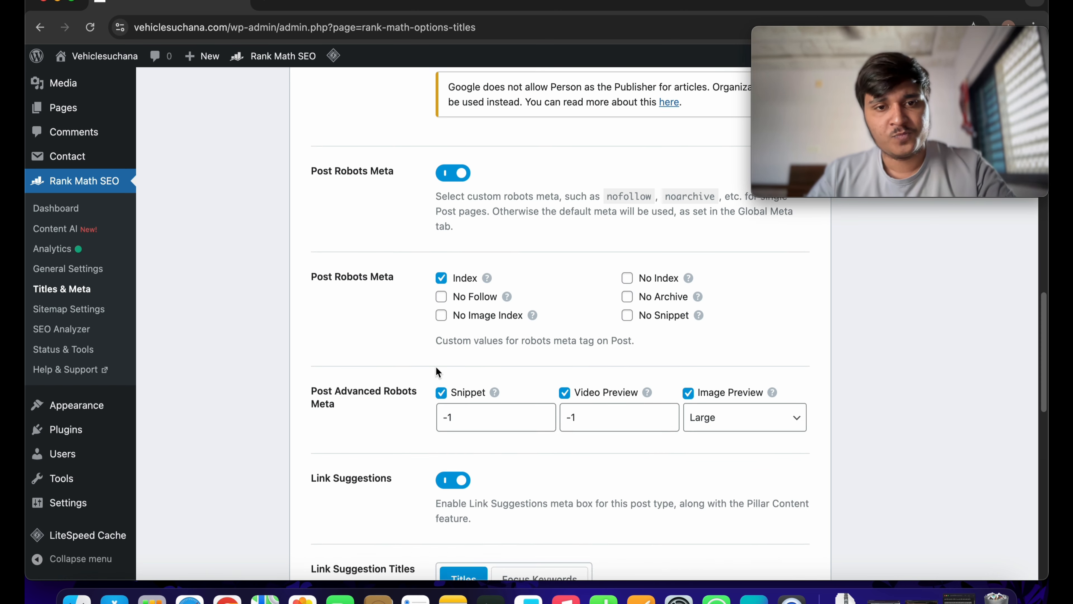
{"action": "scroll", "coordinate": [427, 365], "scroll_direction": "down", "scroll_amount": 5}
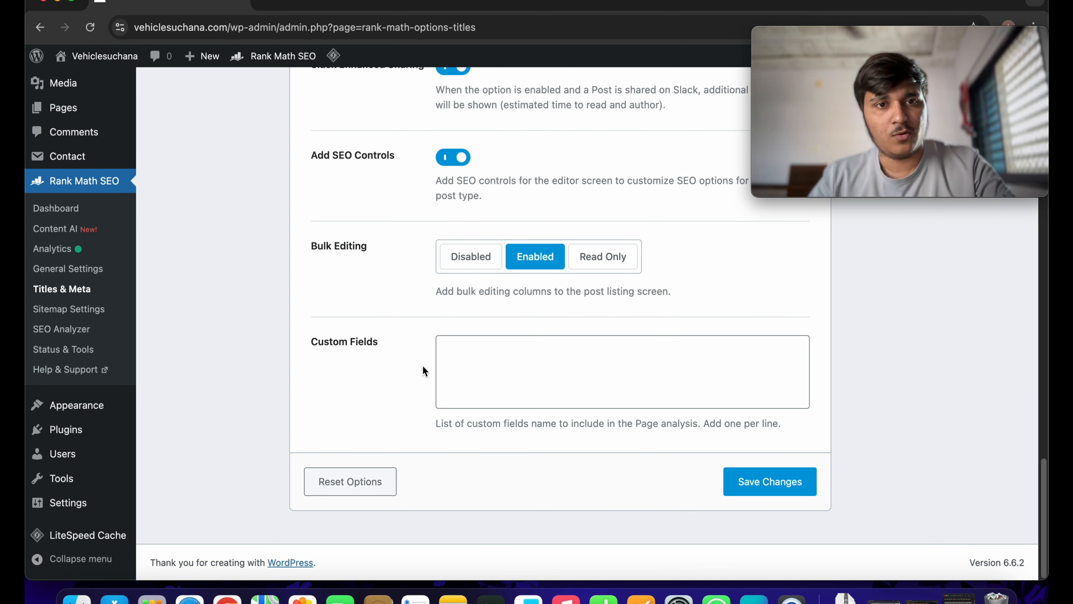
{"action": "left_click", "coordinate": [773, 480]}
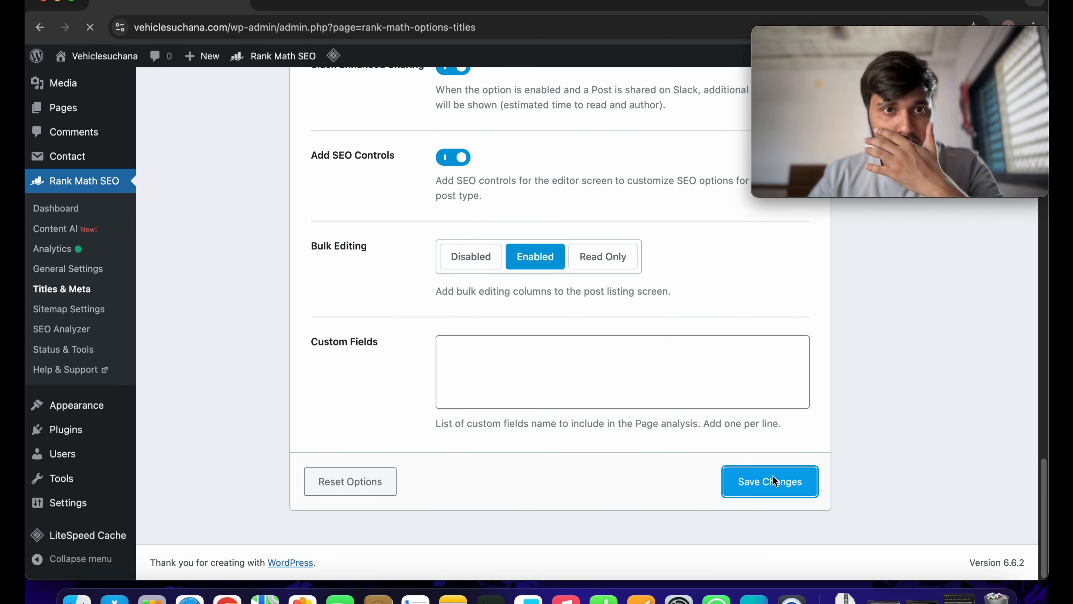
- In the Pages settings, shorten the Single Page Title to %title% by removing the separator and site name variables
{"action": "scroll", "coordinate": [250, 407], "scroll_direction": "down", "scroll_amount": 7}
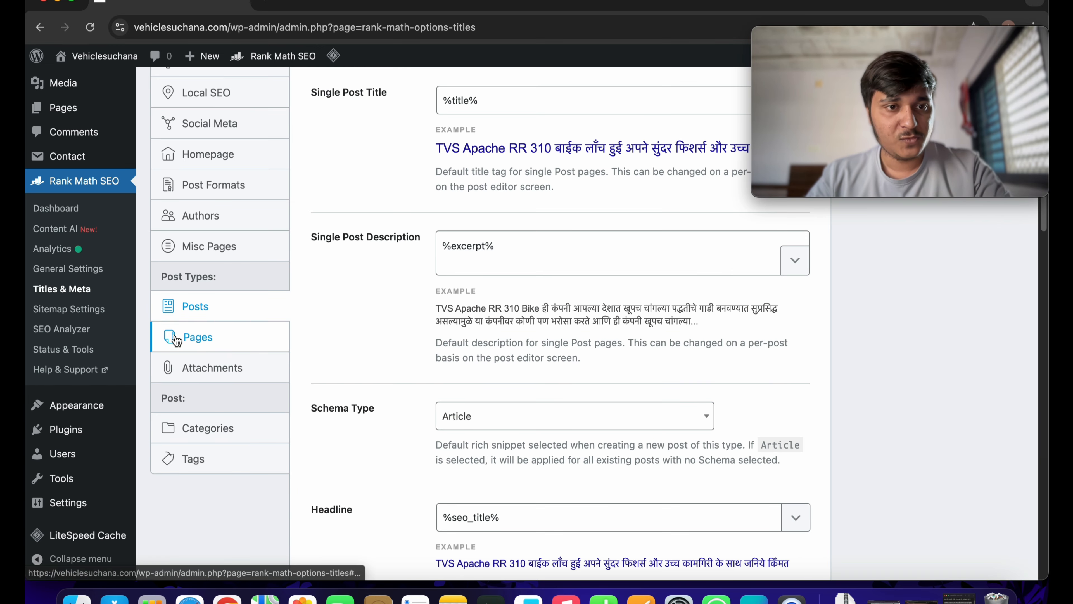
{"action": "left_click", "coordinate": [198, 337]}
{"action": "scroll", "coordinate": [439, 340], "scroll_direction": "up", "scroll_amount": 5}
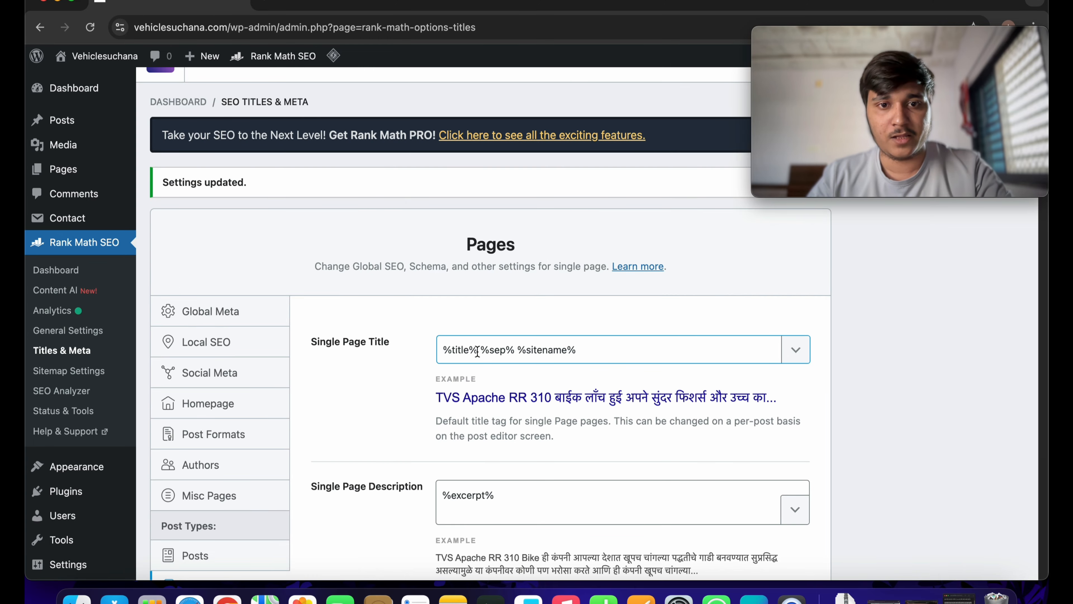
{"action": "left_click_drag", "start_coordinate": [477, 352], "coordinate": [582, 350]}
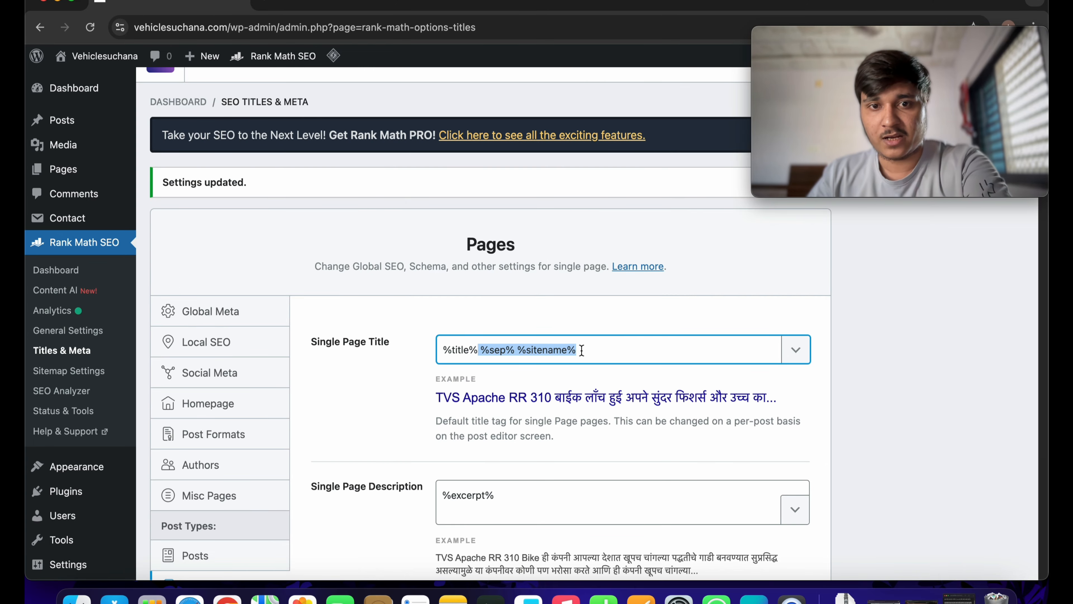
{"action": "key", "text": "BackSpace"}
{"action": "left_click", "coordinate": [371, 417]}
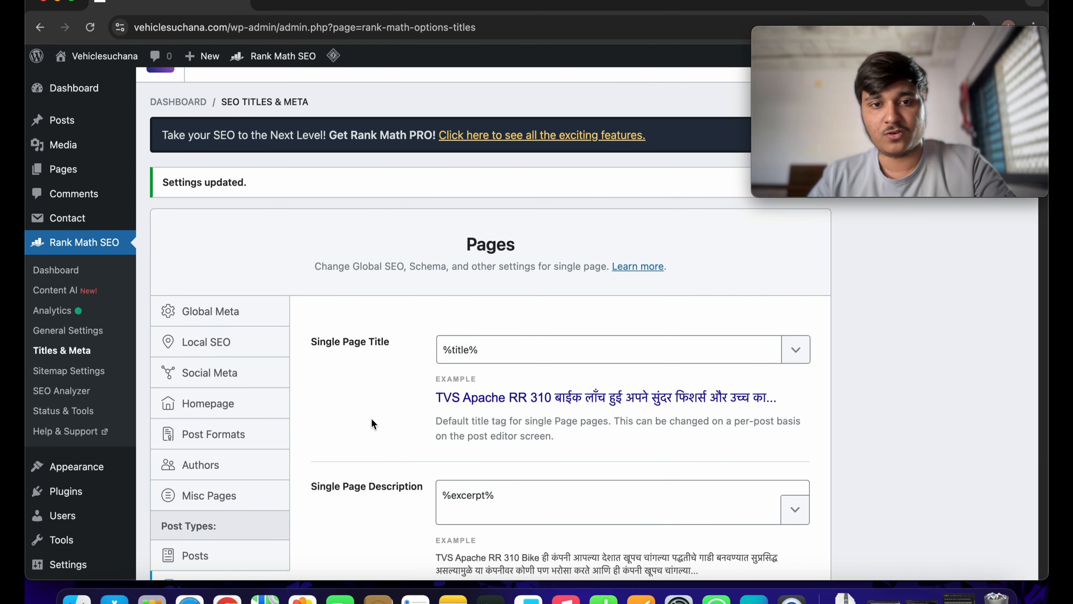
- Enable Page Robots Meta for single pages and save the Pages settings
{"action": "scroll", "coordinate": [371, 418], "scroll_direction": "down", "scroll_amount": 5}
{"action": "scroll", "coordinate": [491, 407], "scroll_direction": "down", "scroll_amount": 8}
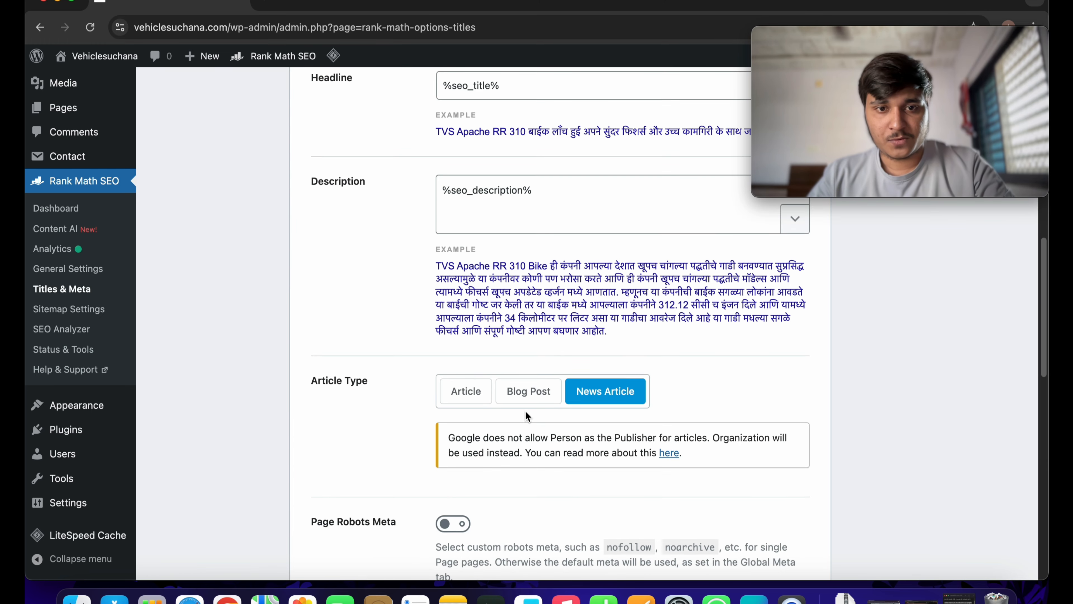
{"action": "scroll", "coordinate": [481, 409], "scroll_direction": "down", "scroll_amount": 3}
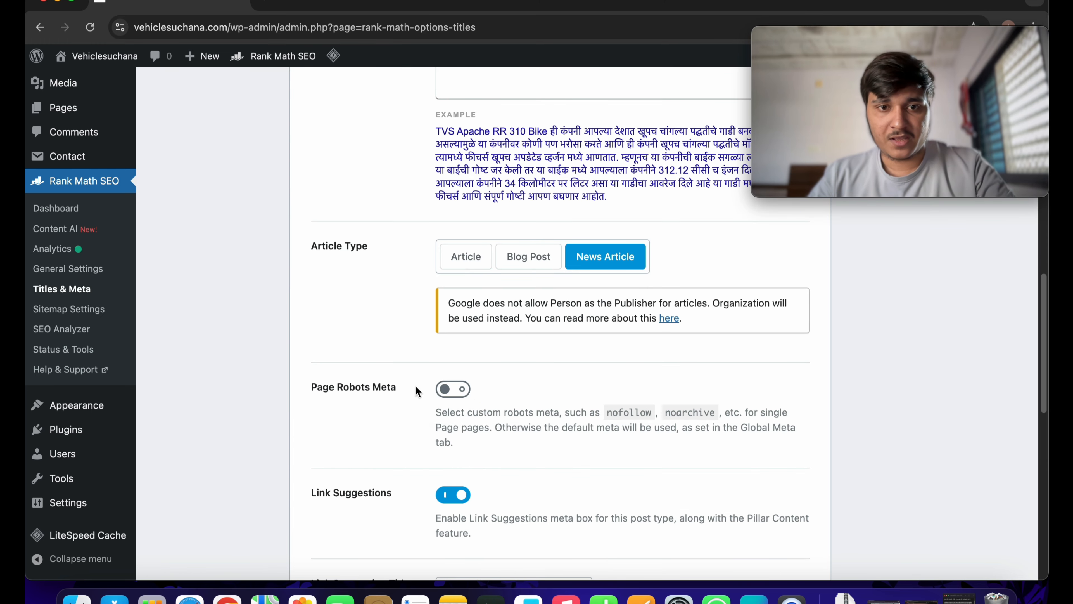
{"action": "left_click", "coordinate": [464, 390]}
{"action": "scroll", "coordinate": [679, 450], "scroll_direction": "down", "scroll_amount": 12}
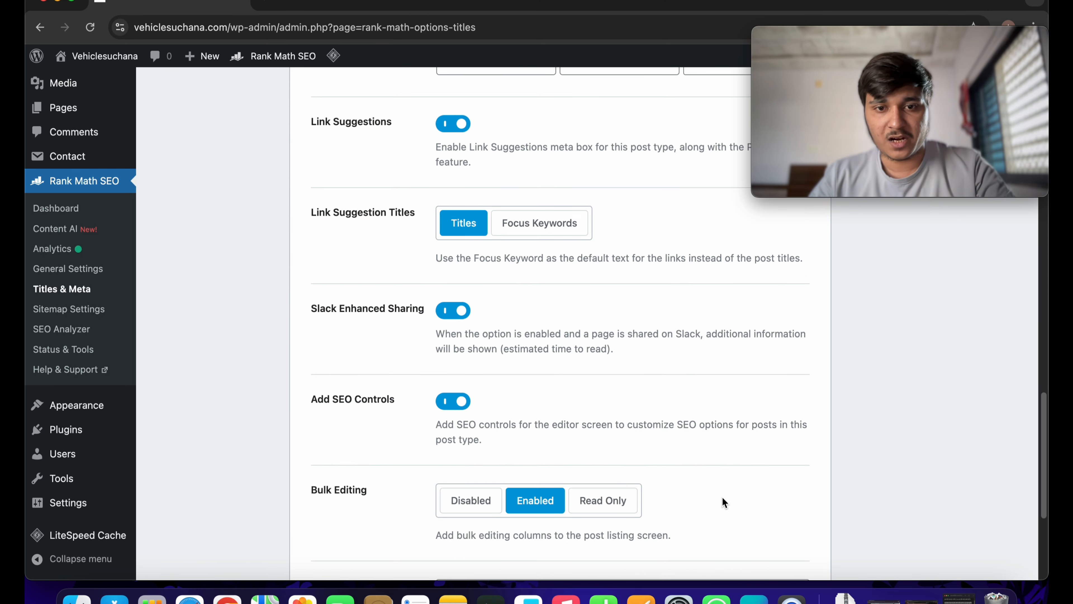
{"action": "scroll", "coordinate": [722, 497], "scroll_direction": "down", "scroll_amount": 5}
{"action": "left_click", "coordinate": [759, 482]}
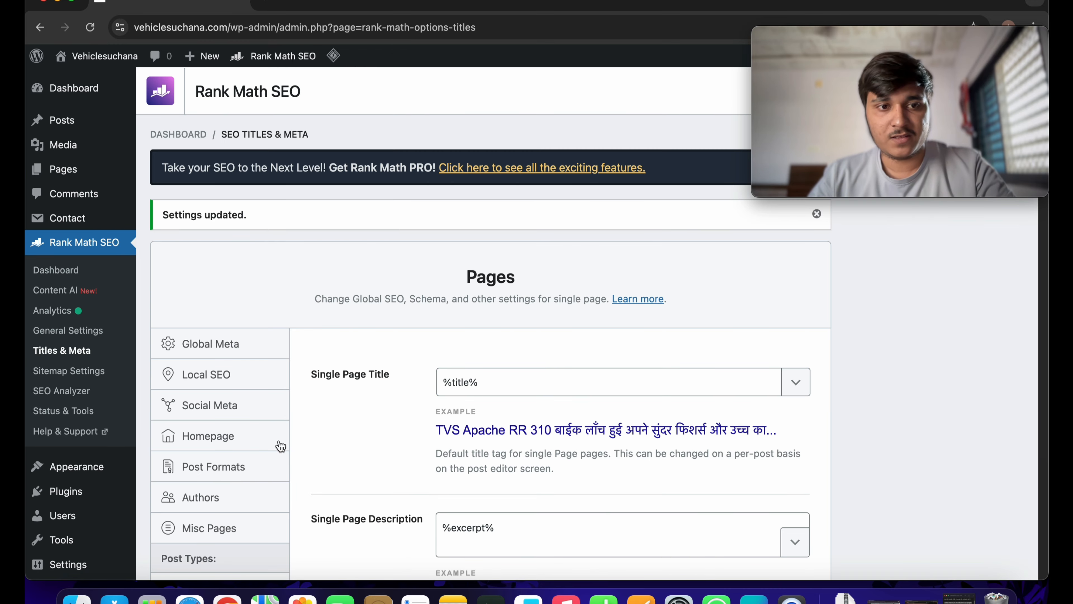
- After checking the Attachments settings, enable Category Archives Robots Meta in the Categories settings and save the changes
{"action": "scroll", "coordinate": [223, 426], "scroll_direction": "down", "scroll_amount": 6}
{"action": "left_click", "coordinate": [226, 367]}
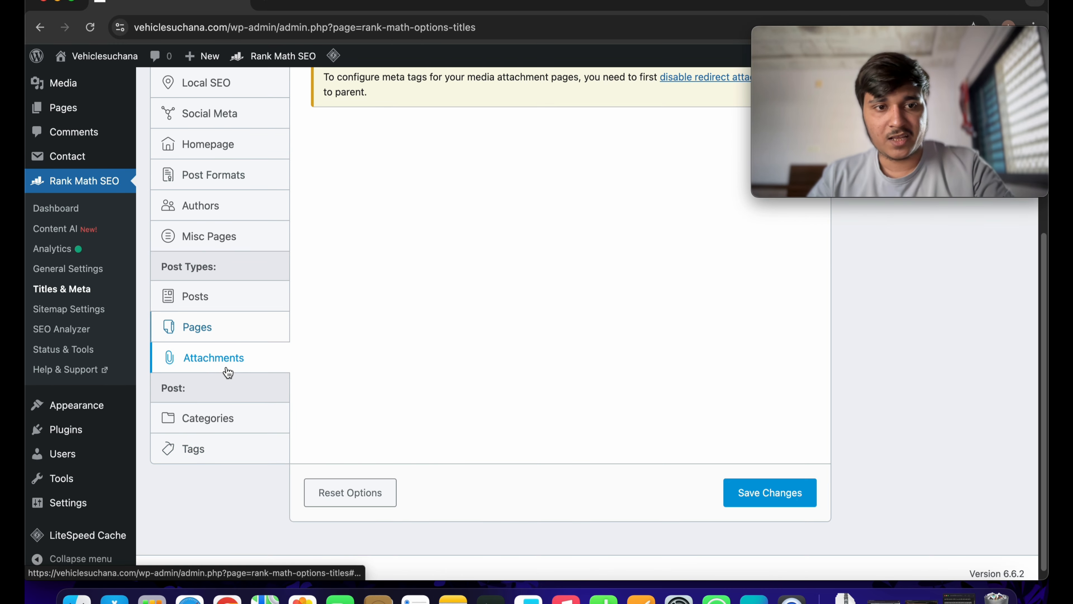
{"action": "left_click", "coordinate": [216, 410]}
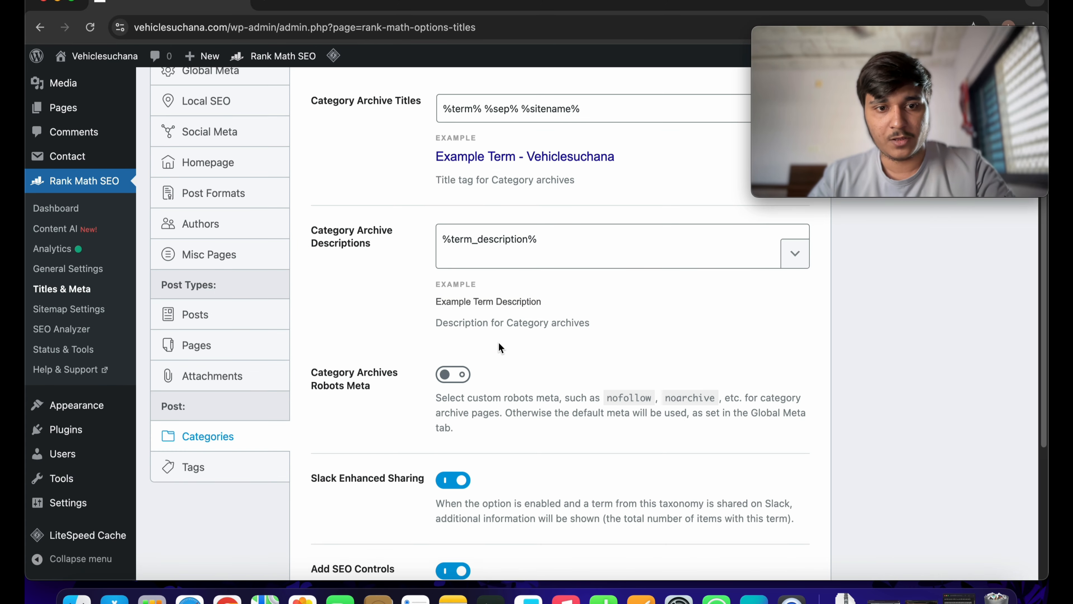
{"action": "left_click", "coordinate": [461, 380]}
{"action": "scroll", "coordinate": [549, 394], "scroll_direction": "down", "scroll_amount": 5}
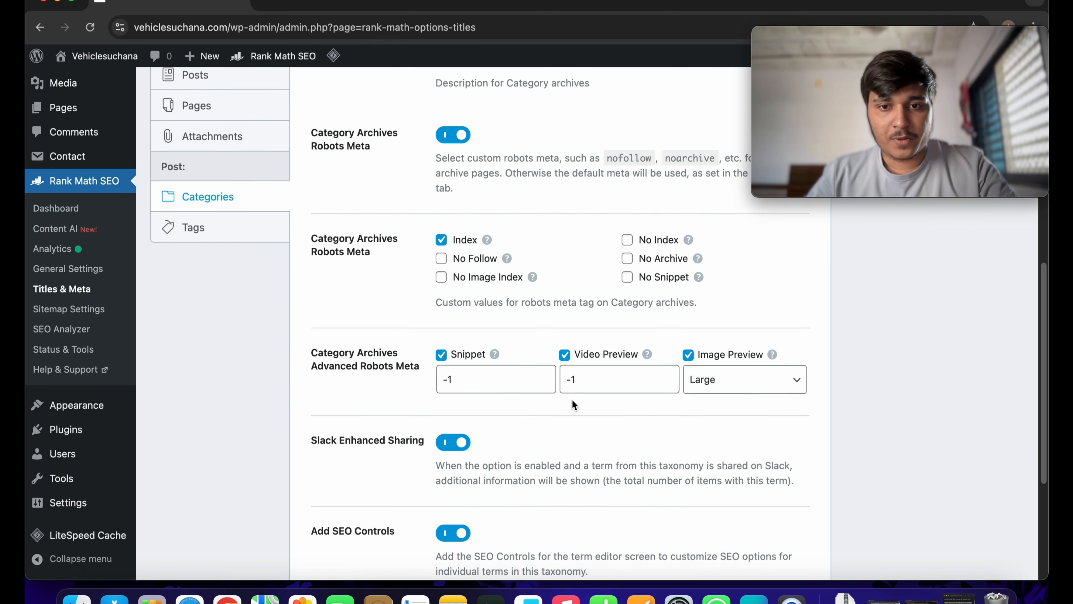
{"action": "left_click_drag", "start_coordinate": [309, 146], "coordinate": [375, 145]}
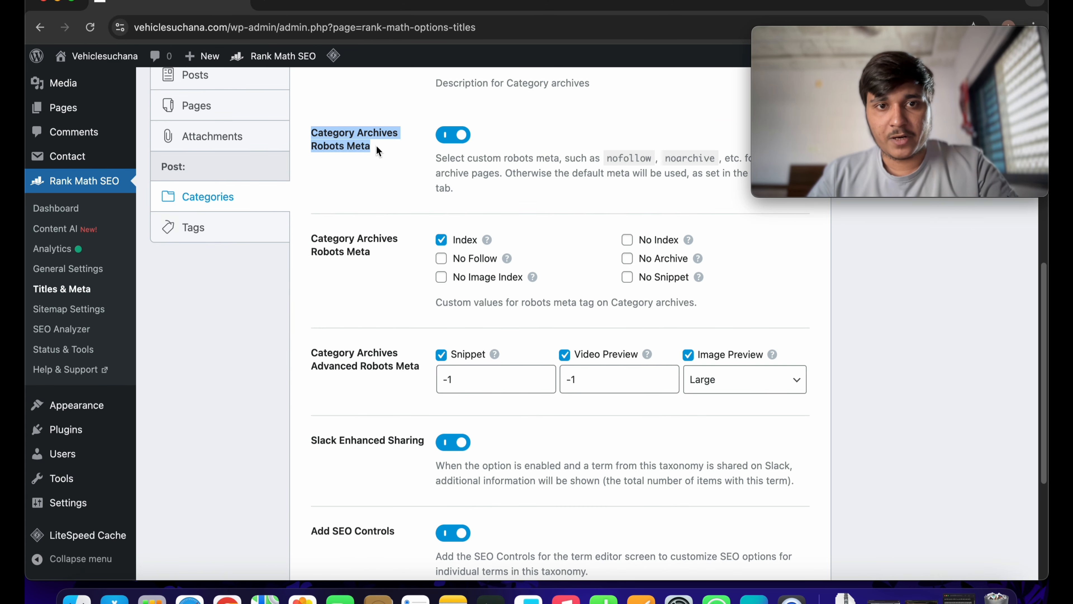
{"action": "left_click", "coordinate": [403, 195]}
{"action": "scroll", "coordinate": [489, 375], "scroll_direction": "down", "scroll_amount": 3}
{"action": "scroll", "coordinate": [489, 374], "scroll_direction": "down", "scroll_amount": 3}
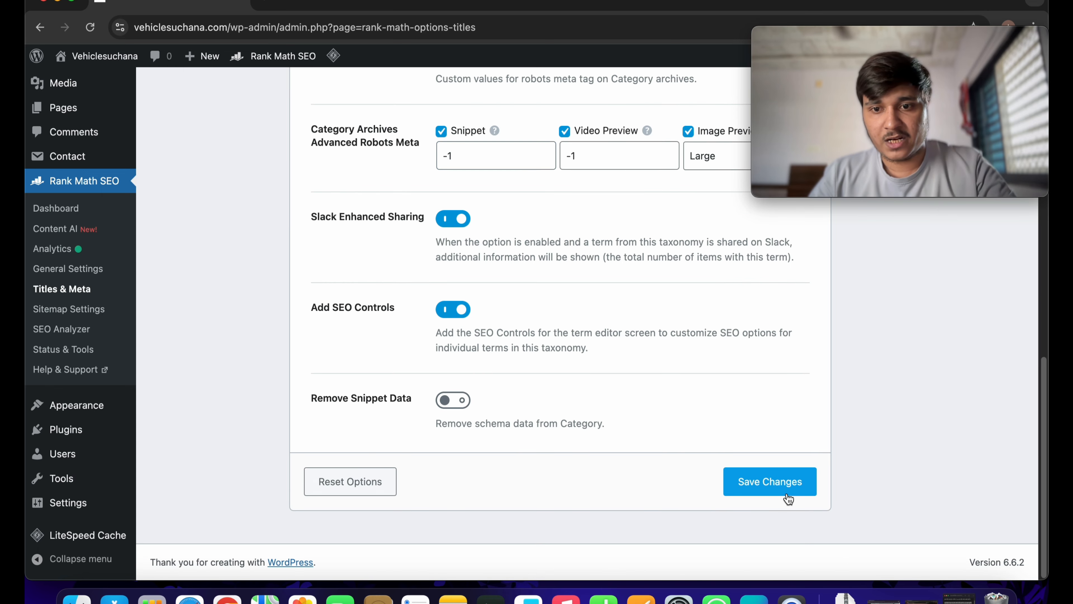
{"action": "left_click", "coordinate": [780, 482]}
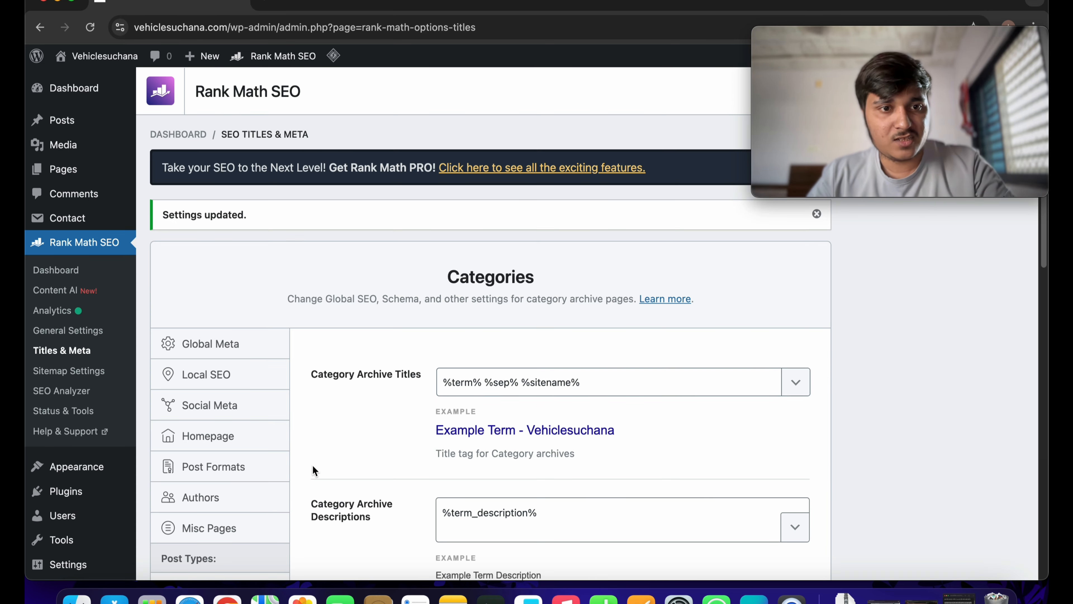
- Review the Tags archive settings, including the title, description, robots meta and Slack sharing options
{"action": "scroll", "coordinate": [313, 467], "scroll_direction": "down", "scroll_amount": 10}
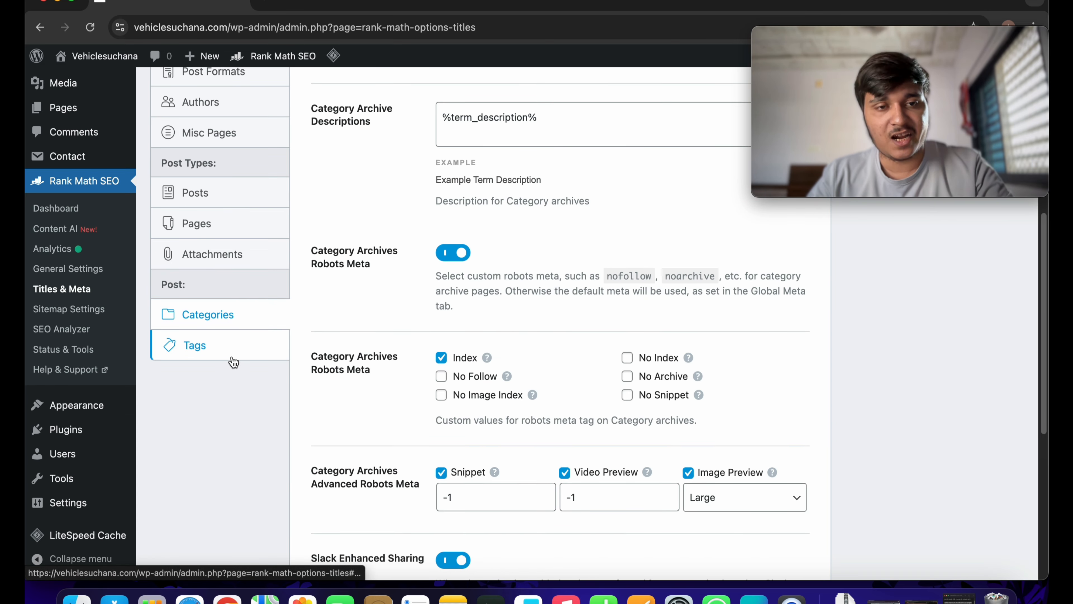
{"action": "left_click", "coordinate": [233, 362]}
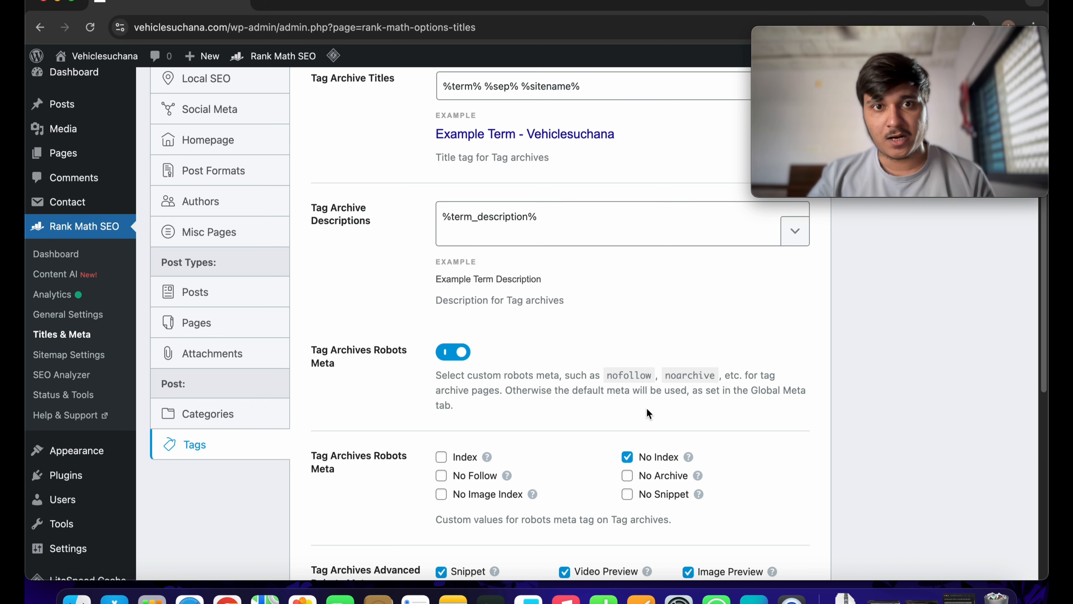
{"action": "scroll", "coordinate": [647, 406], "scroll_direction": "up", "scroll_amount": 3}
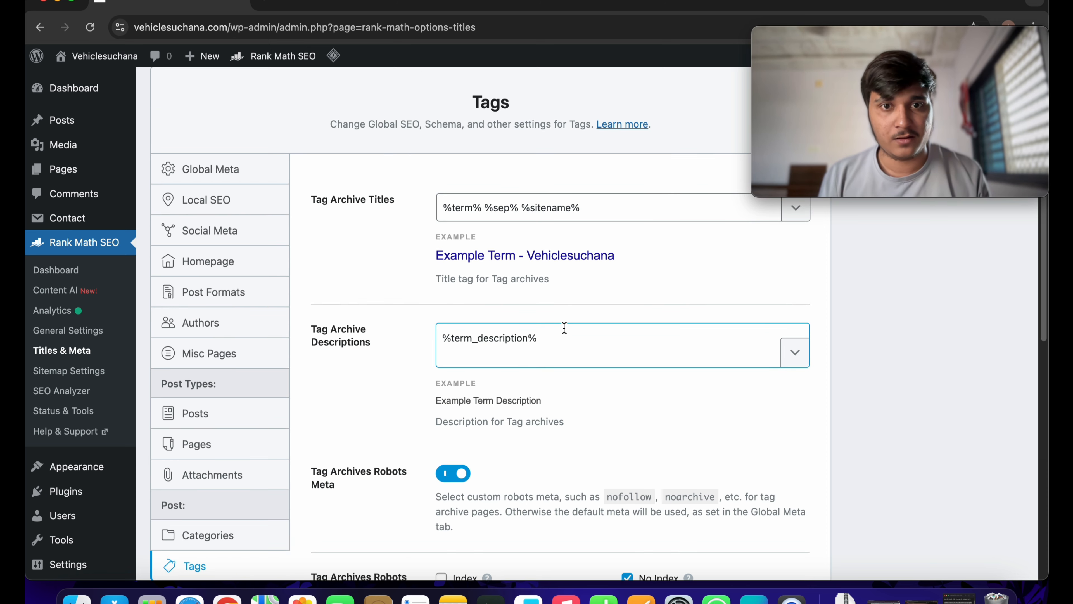
{"action": "scroll", "coordinate": [565, 328], "scroll_direction": "down", "scroll_amount": 2}
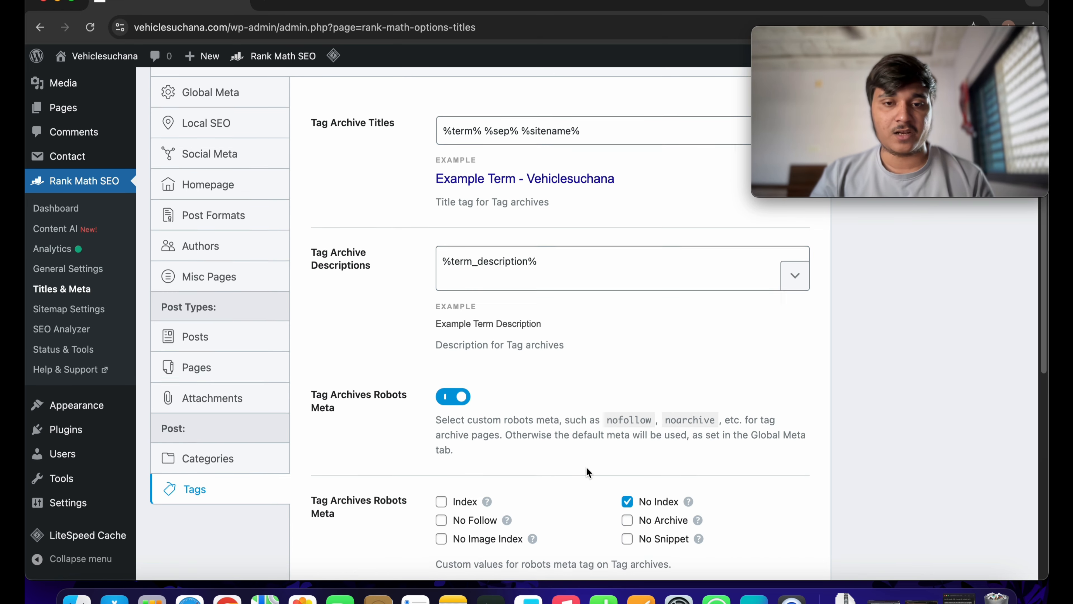
{"action": "scroll", "coordinate": [587, 469], "scroll_direction": "down", "scroll_amount": 6}
{"action": "scroll", "coordinate": [575, 457], "scroll_direction": "down", "scroll_amount": 5}
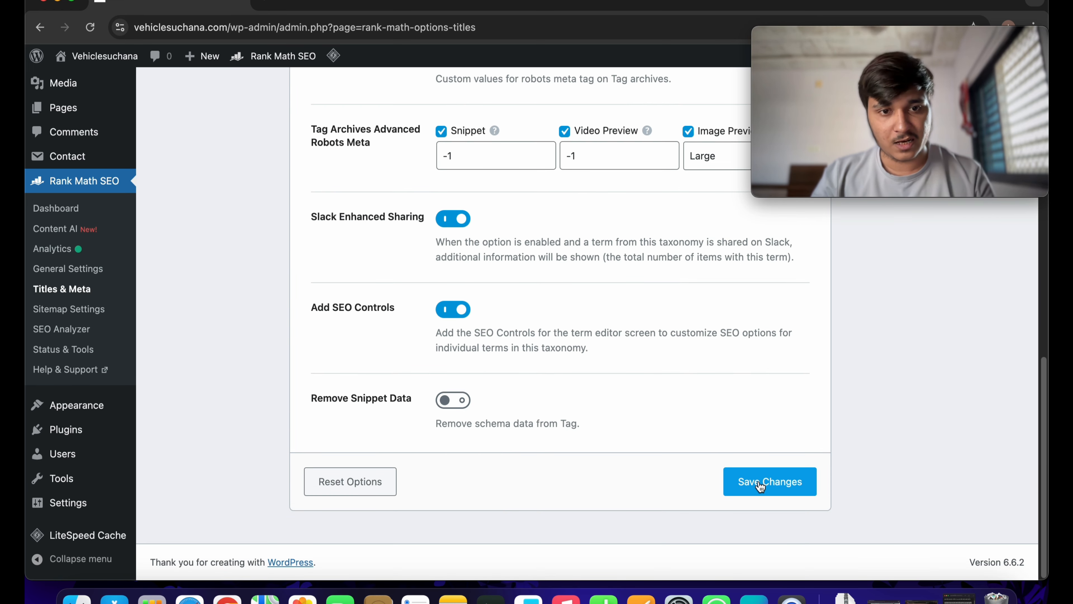
- Review the Sitemap Settings for General, HTML Sitemap, Posts, Pages and Categories
{"action": "left_click", "coordinate": [69, 309]}
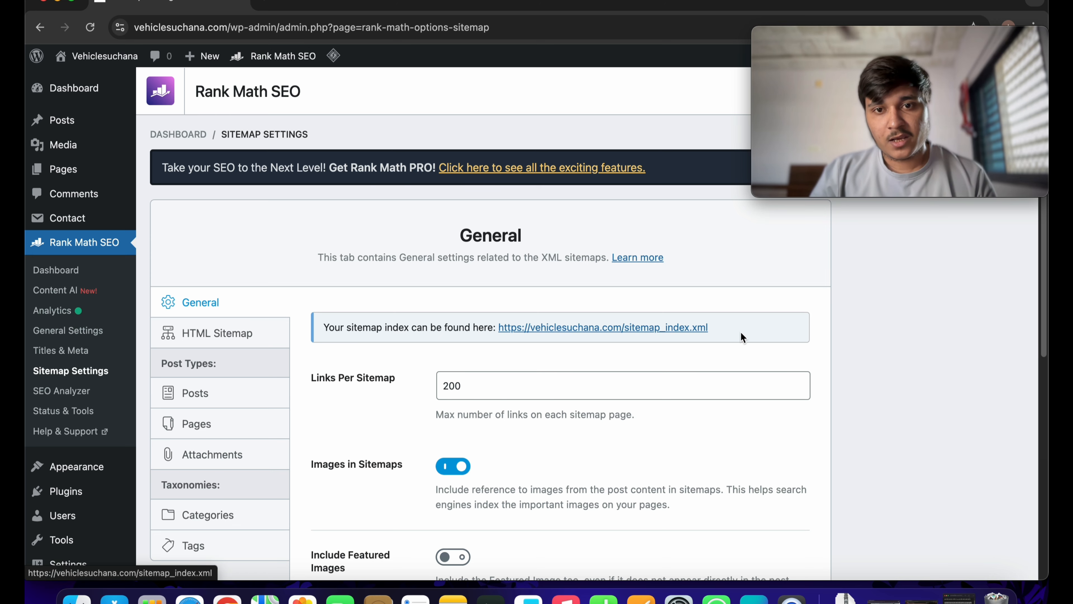
{"action": "scroll", "coordinate": [743, 337], "scroll_direction": "down", "scroll_amount": 2}
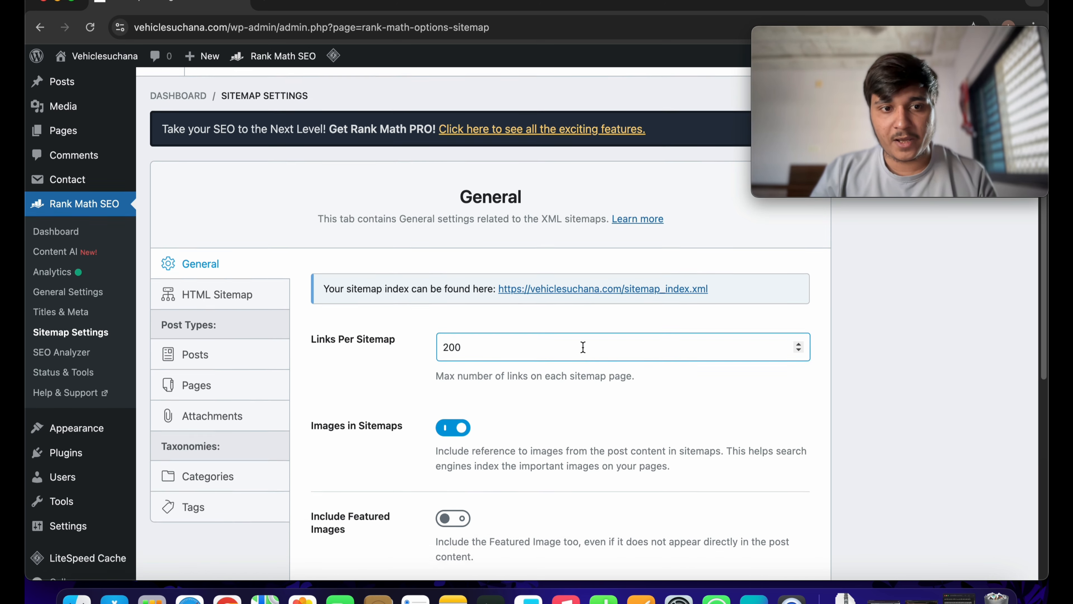
{"action": "left_click", "coordinate": [247, 291]}
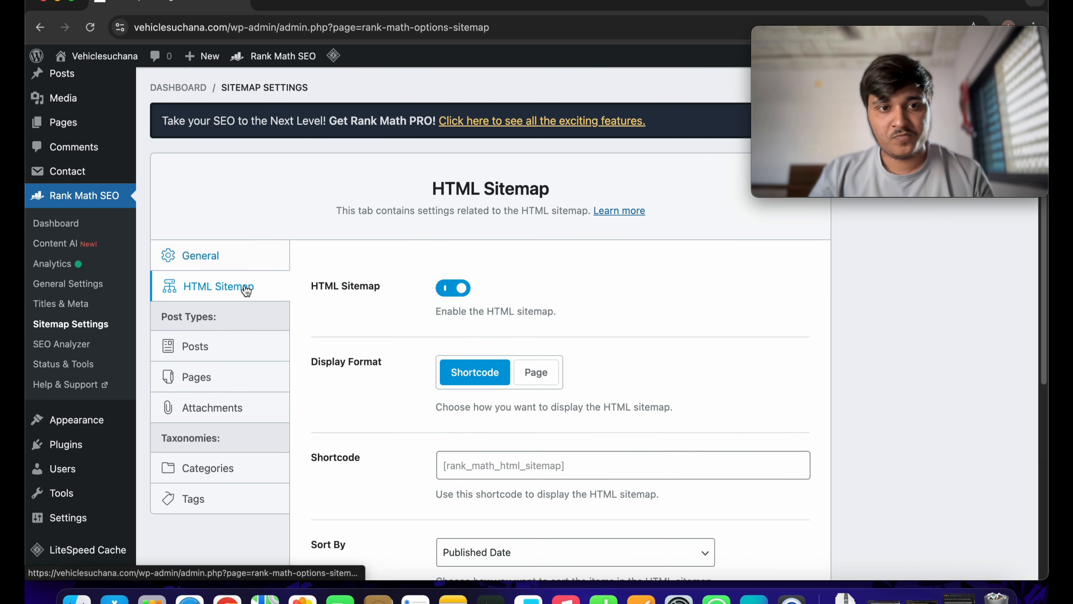
{"action": "left_click", "coordinate": [254, 352]}
{"action": "left_click", "coordinate": [239, 377]}
{"action": "scroll", "coordinate": [355, 467], "scroll_direction": "down", "scroll_amount": 1}
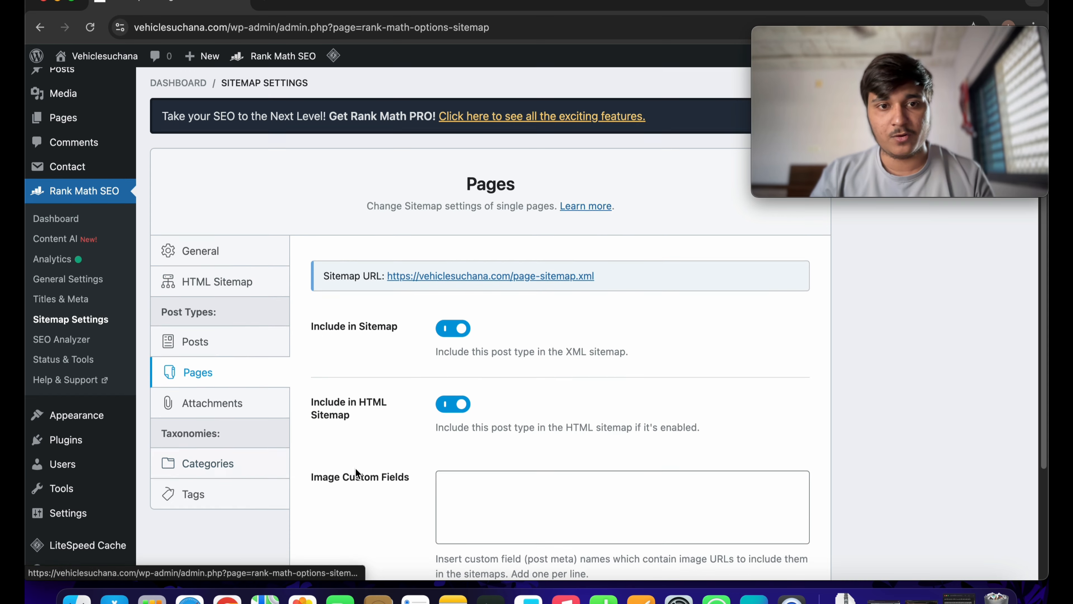
{"action": "scroll", "coordinate": [355, 467], "scroll_direction": "down", "scroll_amount": 4}
{"action": "left_click", "coordinate": [208, 326]}
{"action": "scroll", "coordinate": [401, 380], "scroll_direction": "up", "scroll_amount": 5}
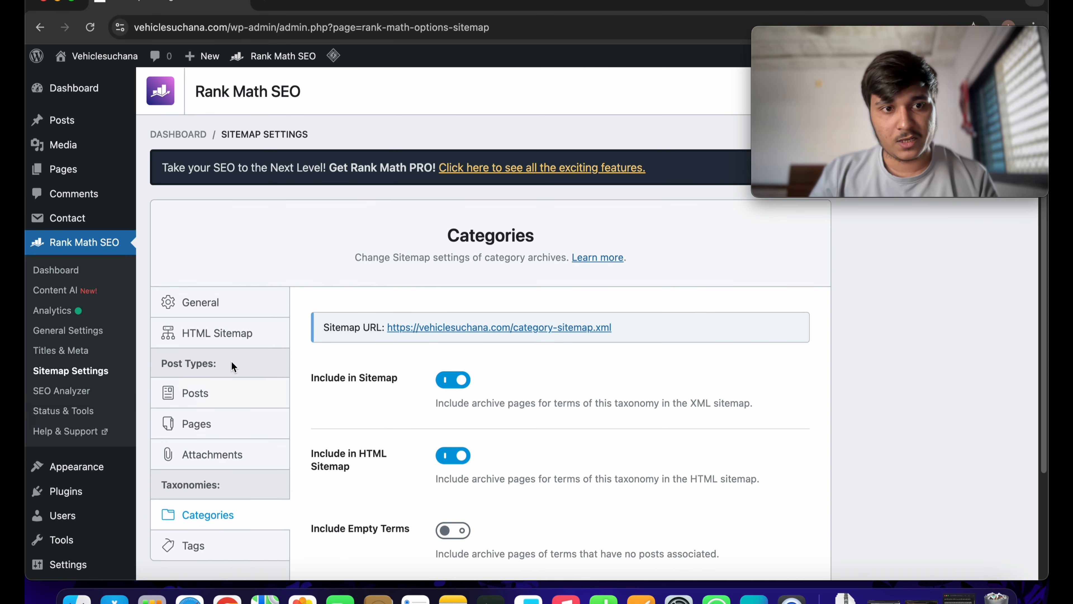
- Open the sitemap index linked in the General sitemap settings and copy its URL
{"action": "left_click", "coordinate": [213, 303]}
{"action": "left_click", "coordinate": [608, 326]}
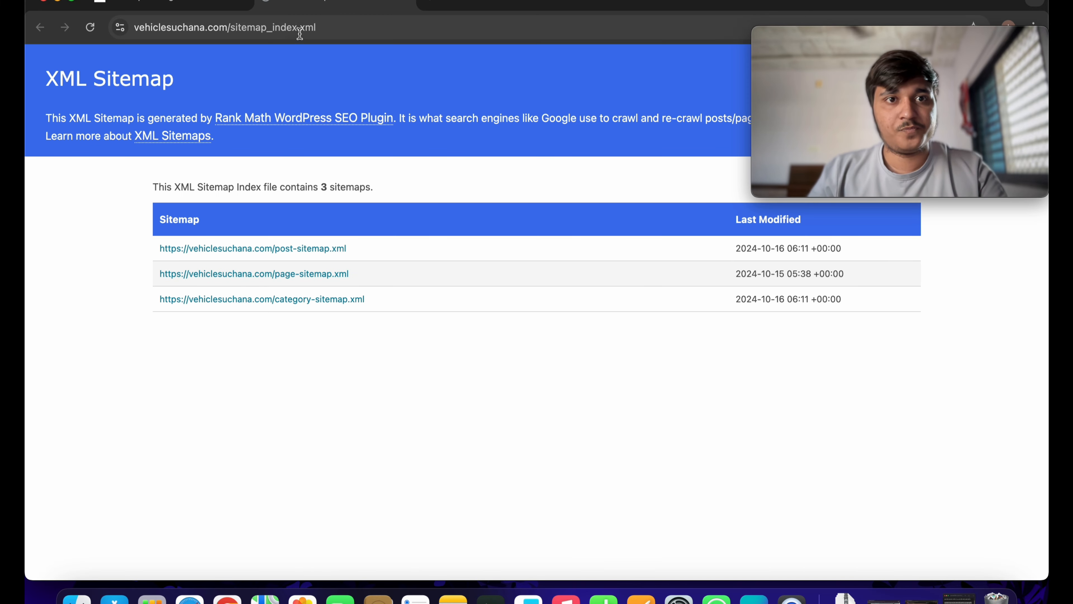
{"action": "left_click", "coordinate": [301, 29]}
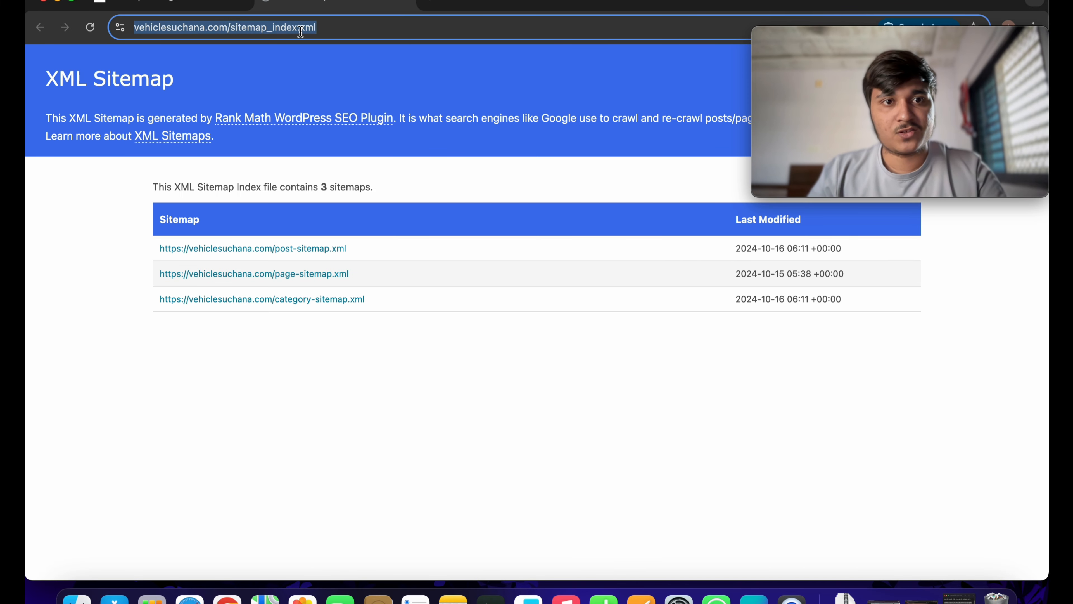
{"action": "right_click", "coordinate": [300, 30]}
{"action": "left_click", "coordinate": [343, 151]}
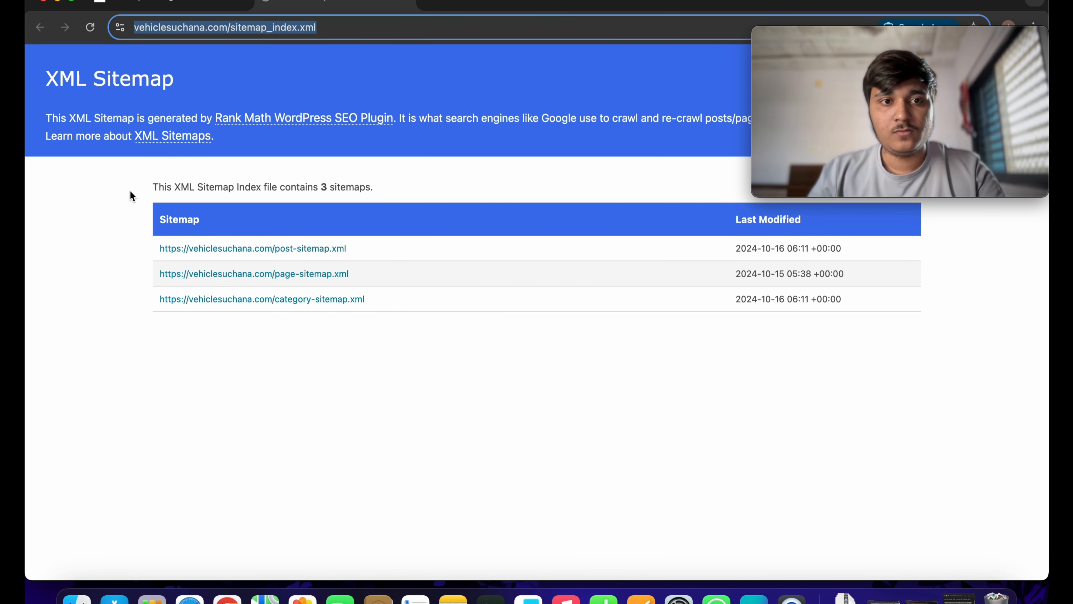
- Switch to Google Search Console in a new browser tab and open the Sitemaps page for vehiclesuchana.com
{"action": "key", "text": "super+t"}
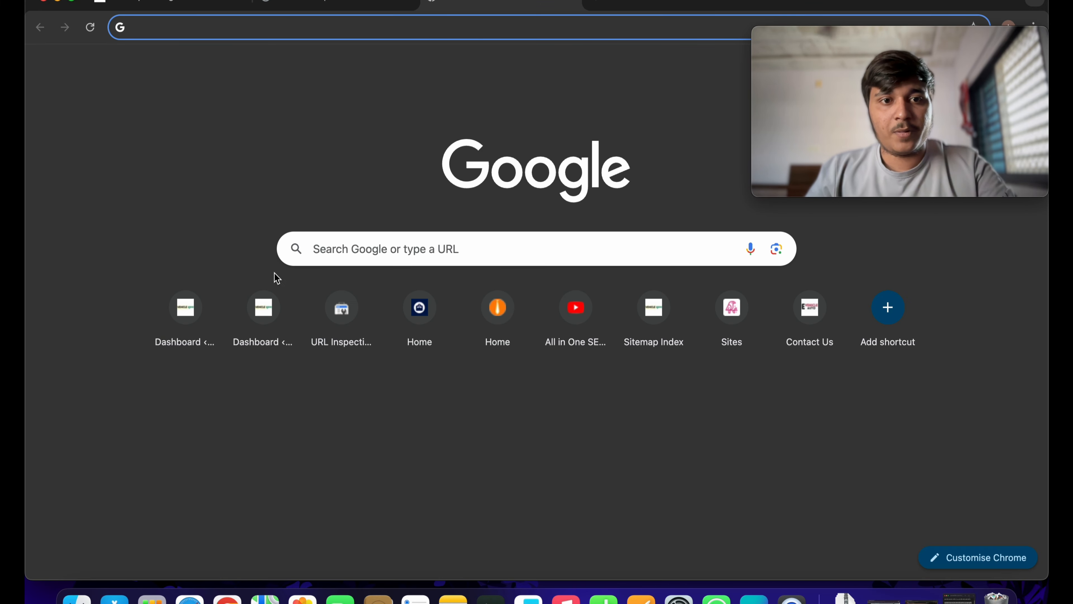
{"action": "left_click", "coordinate": [330, 339]}
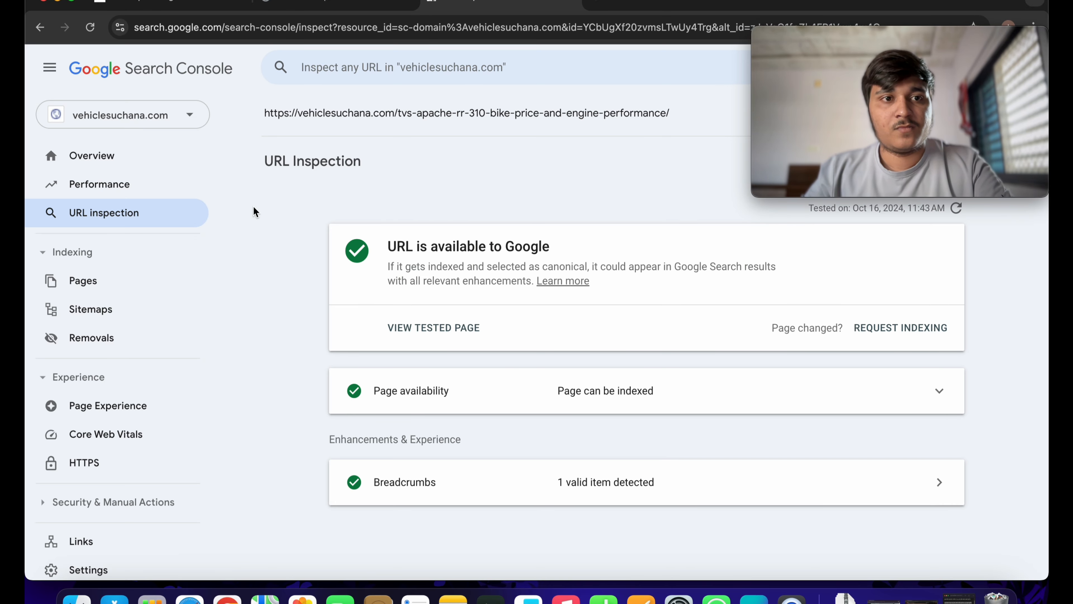
{"action": "left_click", "coordinate": [88, 315]}
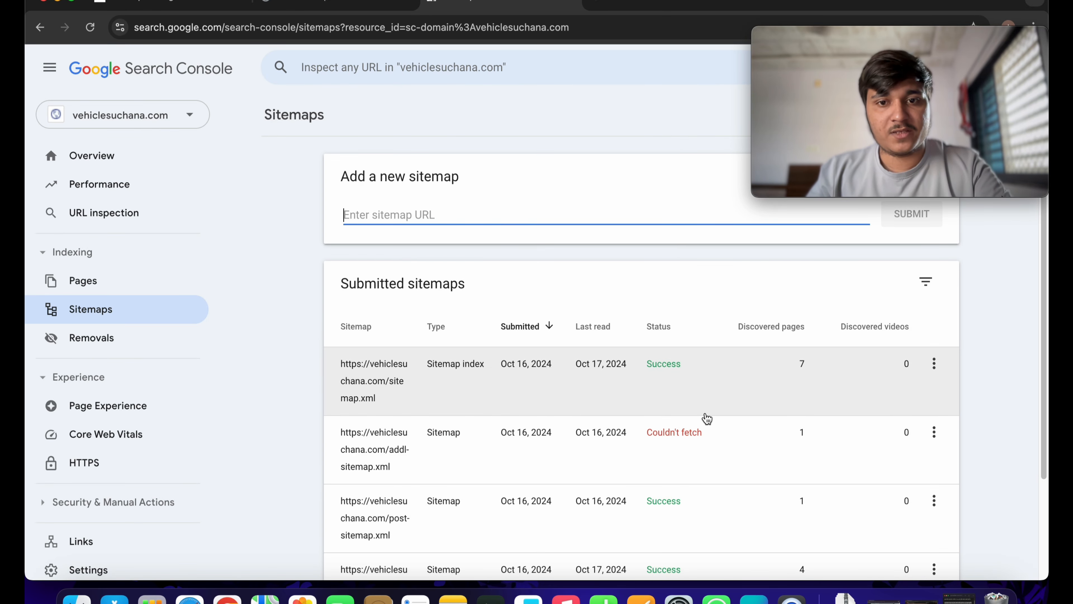
- Look through the submitted sitemaps and open the details of the addl-sitemap.xml entry
{"action": "scroll", "coordinate": [398, 389], "scroll_direction": "down", "scroll_amount": 3}
{"action": "scroll", "coordinate": [395, 405], "scroll_direction": "up", "scroll_amount": 3}
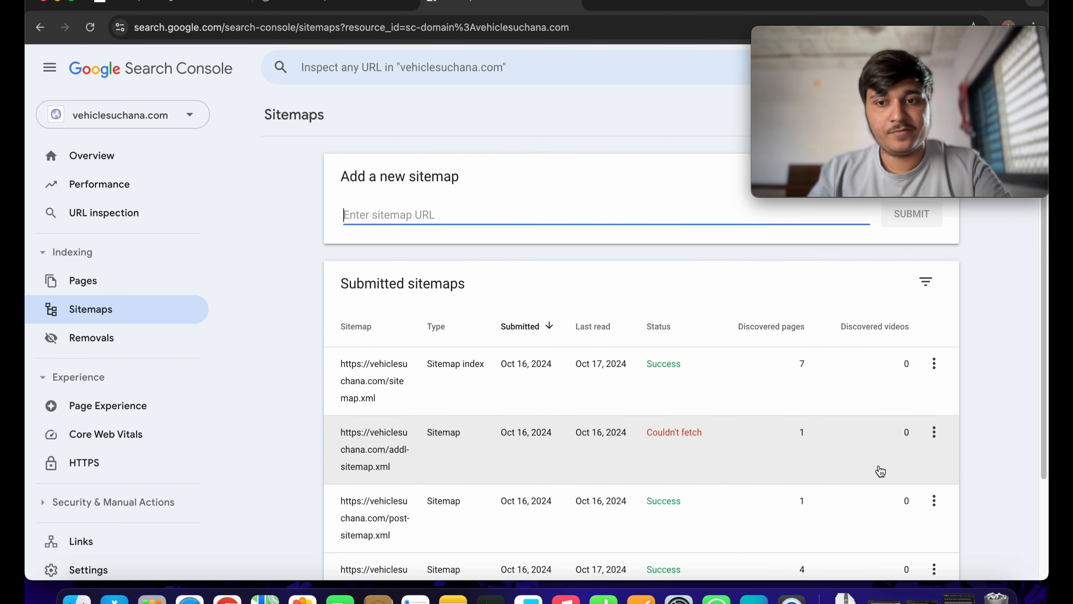
{"action": "left_click", "coordinate": [844, 439]}
{"action": "mouse_move", "coordinate": [865, 134]}
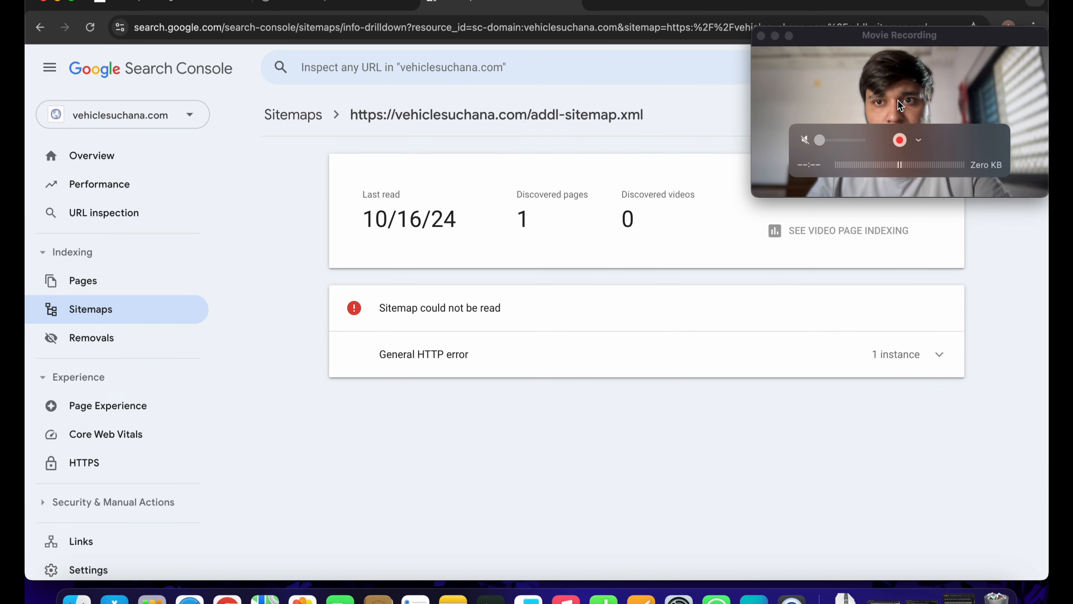
- Remove the addl-sitemap.xml entry from the submitted sitemaps and confirm the removal
{"action": "left_click_drag", "start_coordinate": [865, 134], "coordinate": [865, 517]}
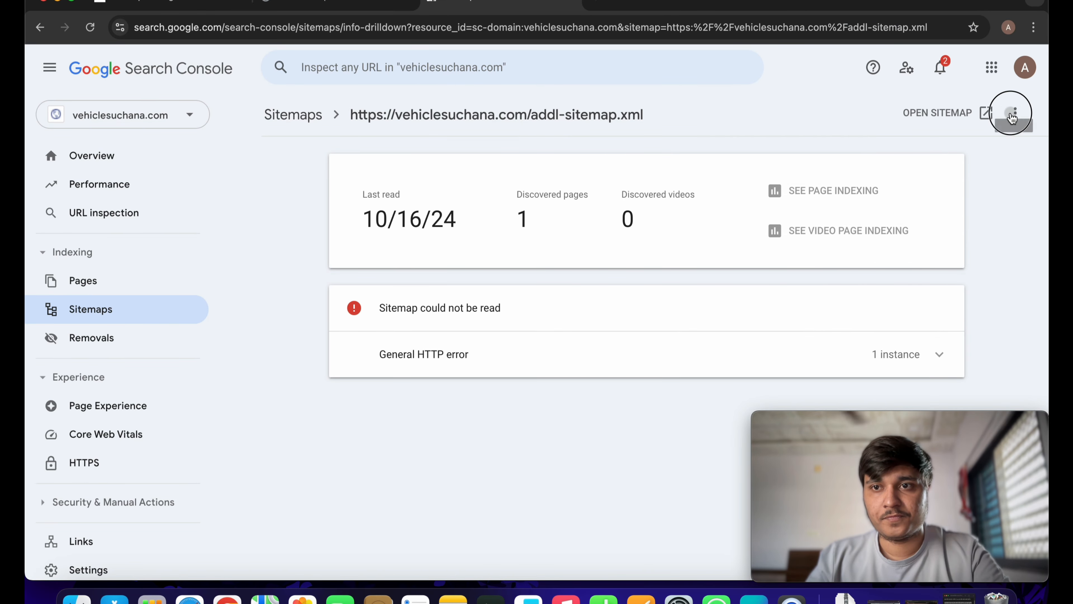
{"action": "left_click", "coordinate": [1016, 113]}
{"action": "left_click", "coordinate": [955, 148]}
{"action": "left_click", "coordinate": [591, 326]}
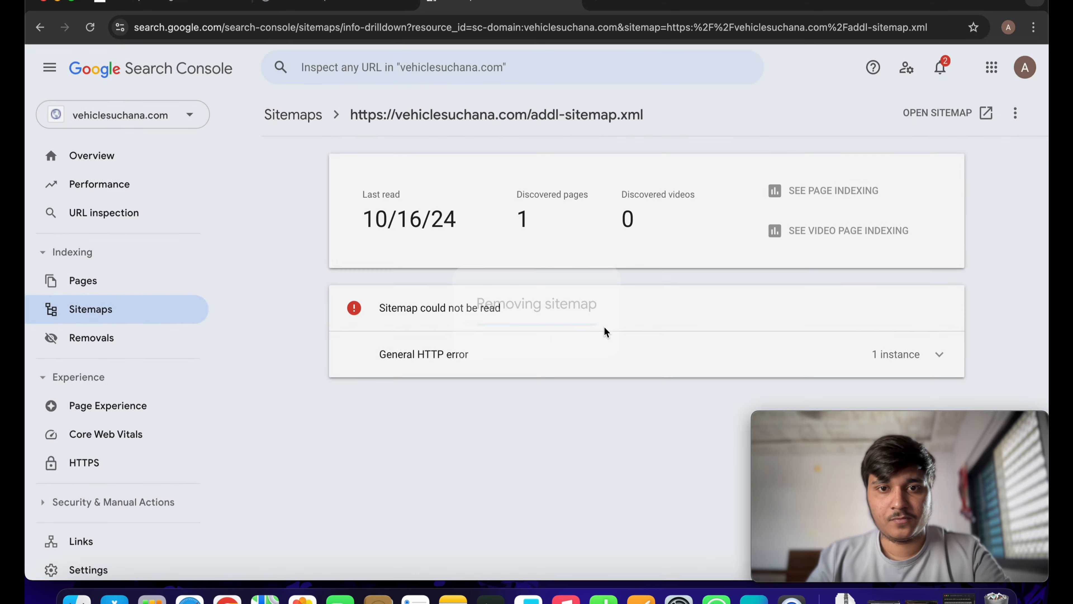
{"action": "scroll", "coordinate": [486, 402], "scroll_direction": "down", "scroll_amount": 2}
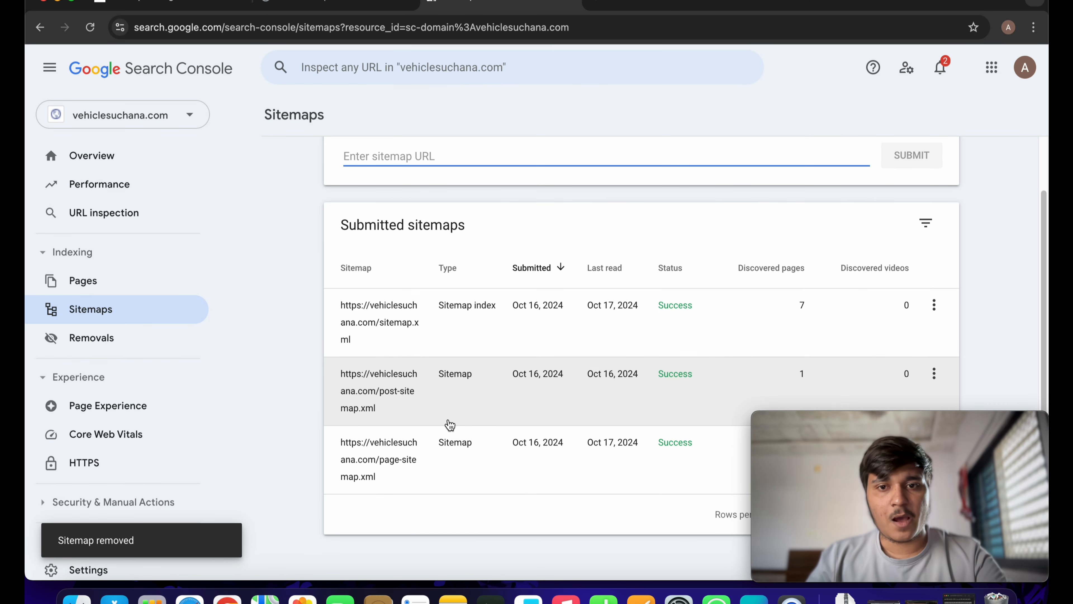
{"action": "scroll", "coordinate": [376, 343], "scroll_direction": "up", "scroll_amount": 2}
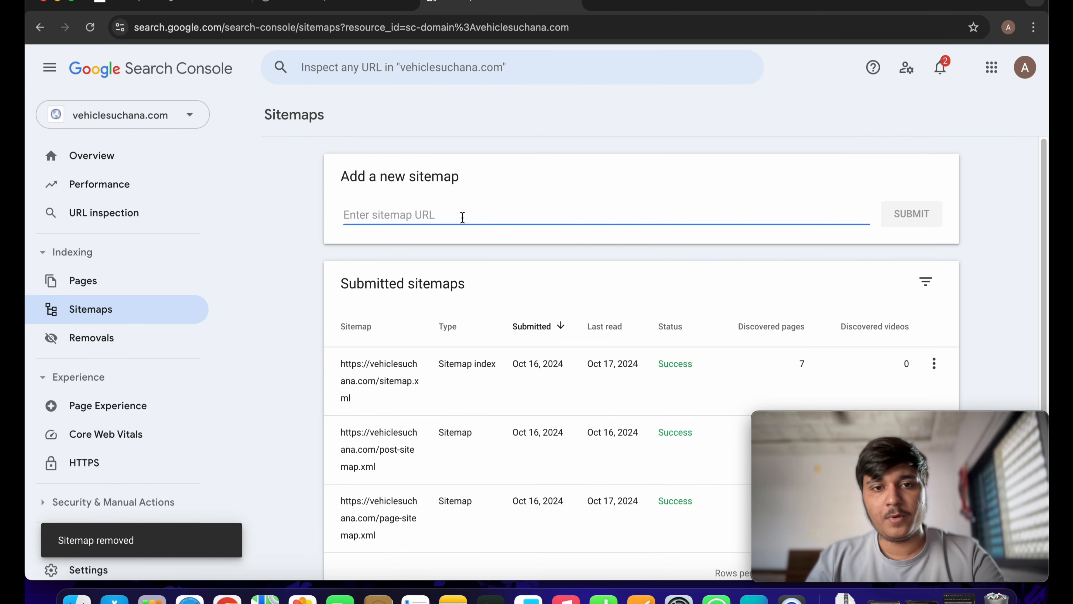
{"action": "key", "text": "super+v"}
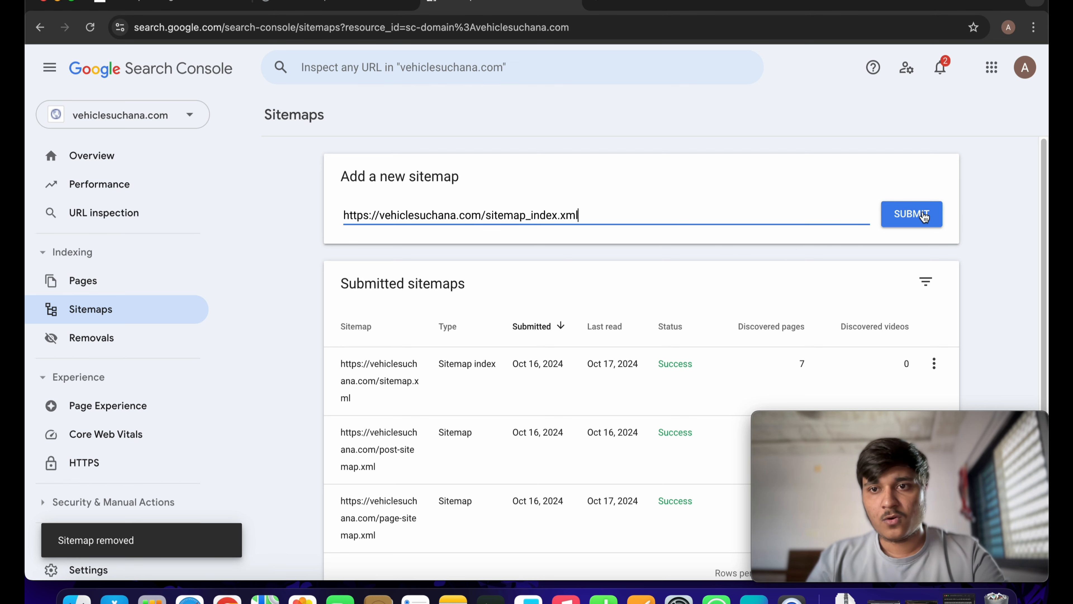
{"action": "triple_click", "coordinate": [680, 215]}
{"action": "key", "text": "BackSpace"}
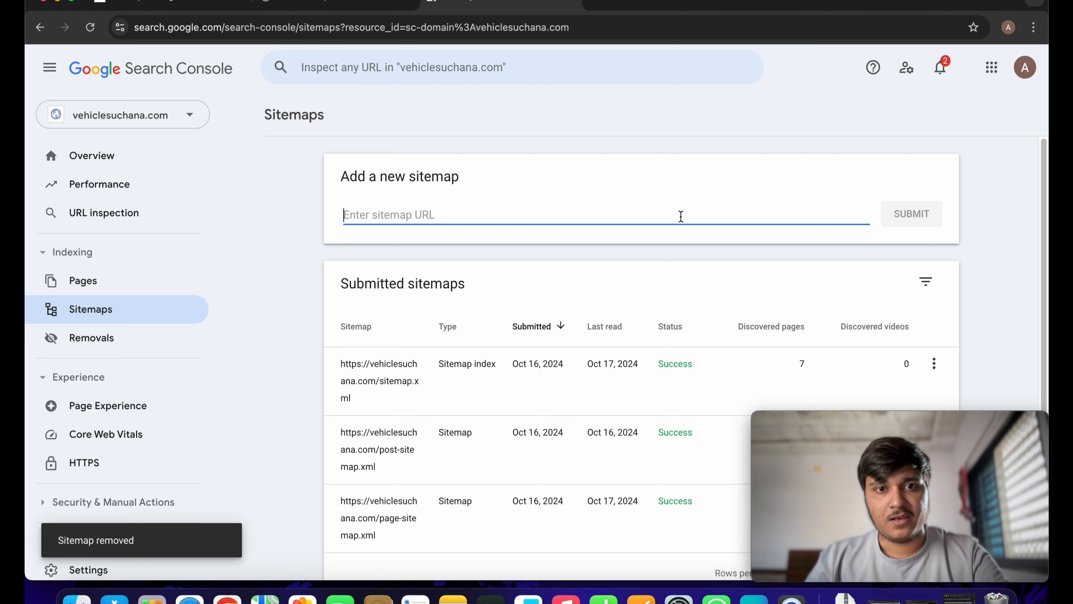
{"action": "left_click", "coordinate": [169, 119]}
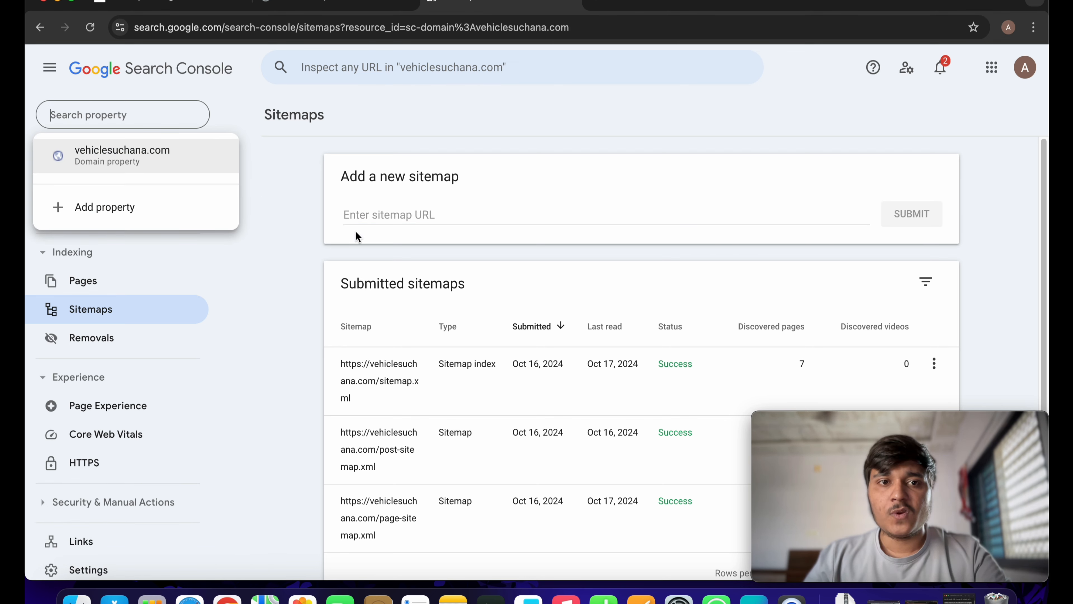
{"action": "left_click", "coordinate": [335, 224]}
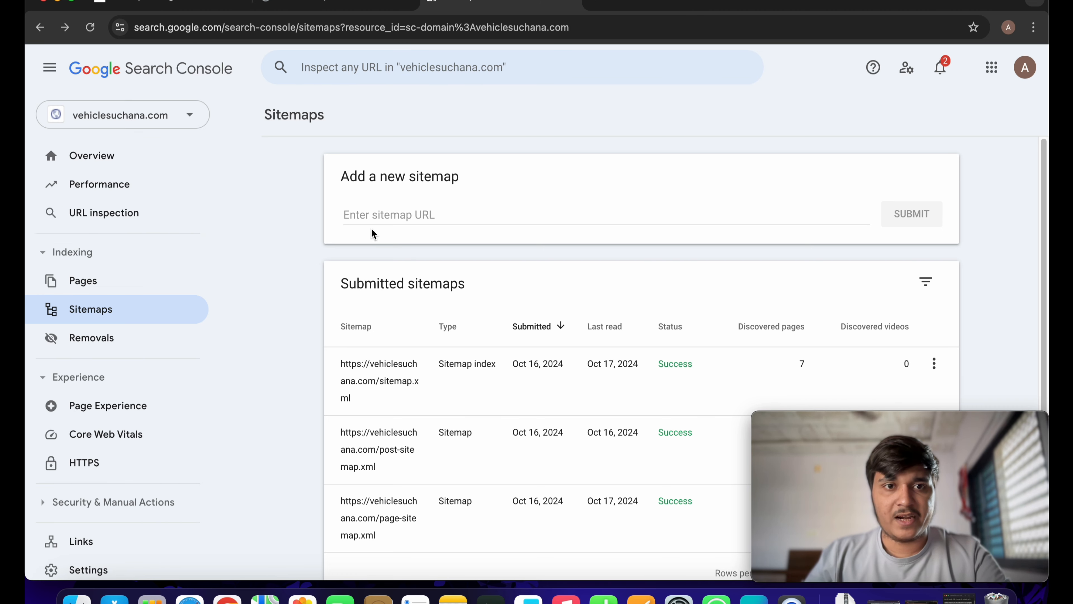
{"action": "scroll", "coordinate": [384, 294], "scroll_direction": "down", "scroll_amount": 2}
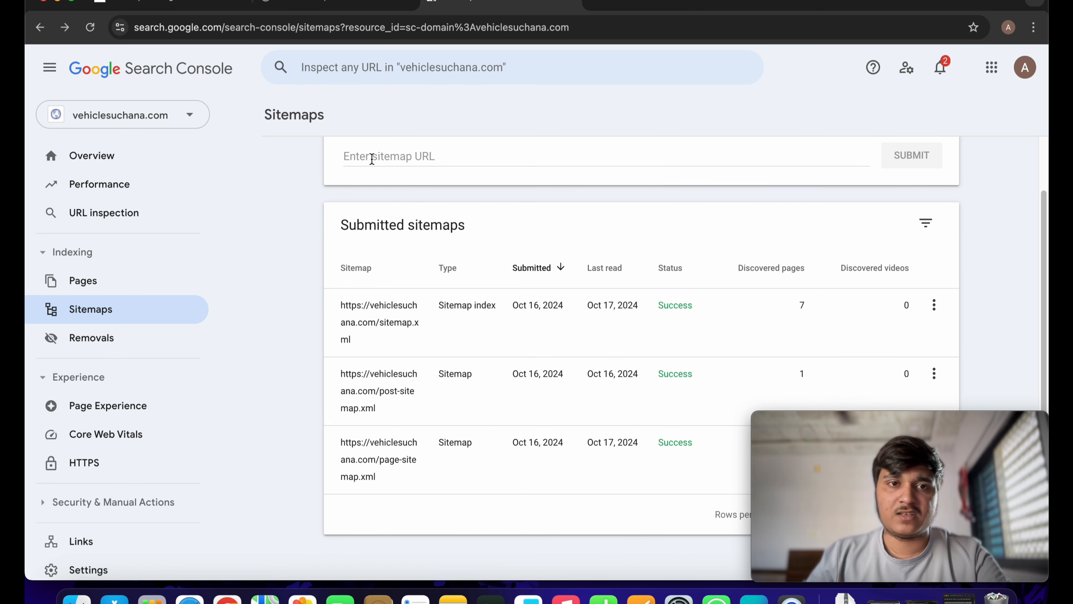
{"action": "left_click", "coordinate": [372, 157]}
{"action": "key", "text": "super+v"}
{"action": "left_click", "coordinate": [327, 184]}
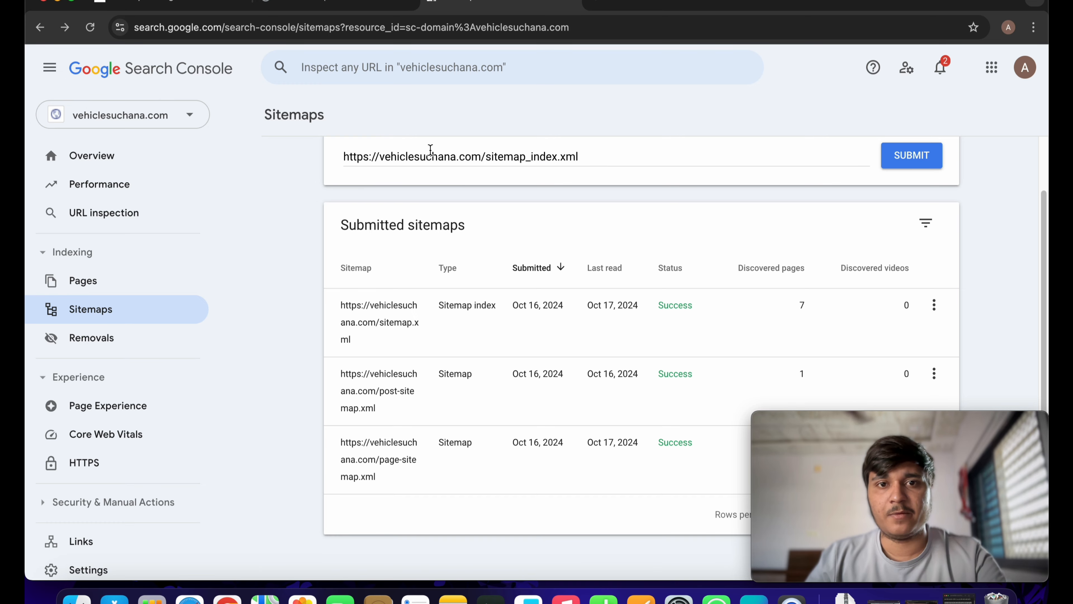
{"action": "left_click", "coordinate": [307, 165]}
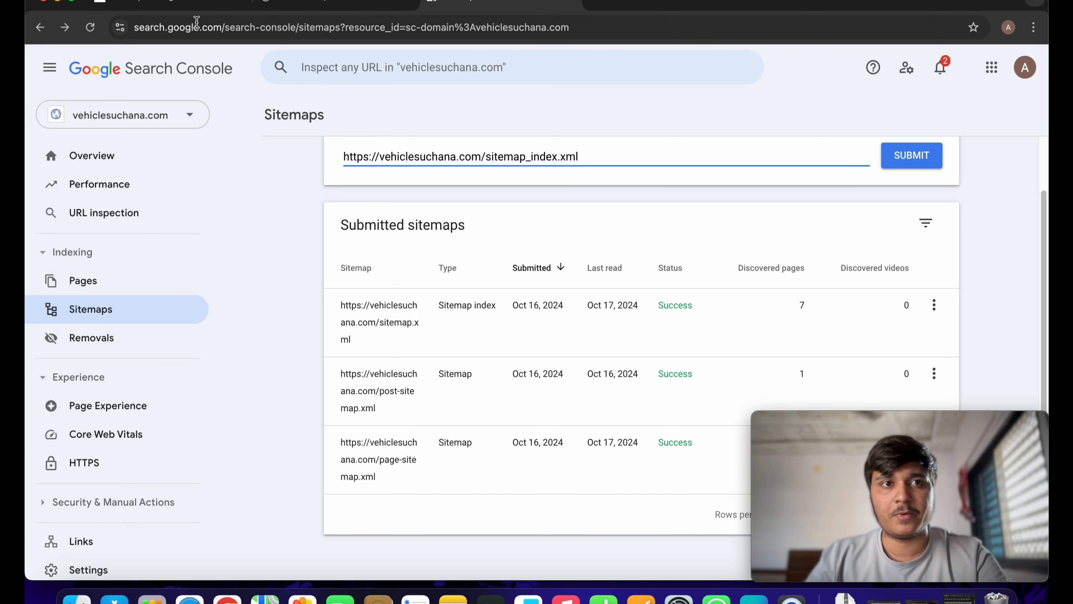
- Return to the XML sitemap index, open its individual sitemaps in separate tabs and view the post sitemap
{"action": "left_click", "coordinate": [268, 2]}
{"action": "left_click", "coordinate": [268, 2]}
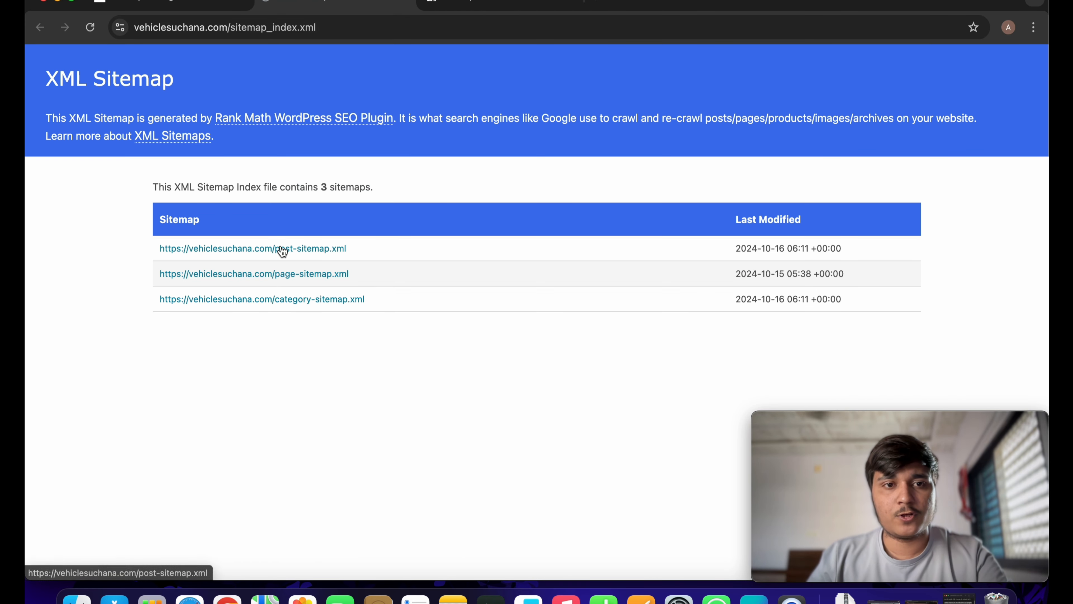
{"action": "left_click", "coordinate": [297, 300], "text": "super"}
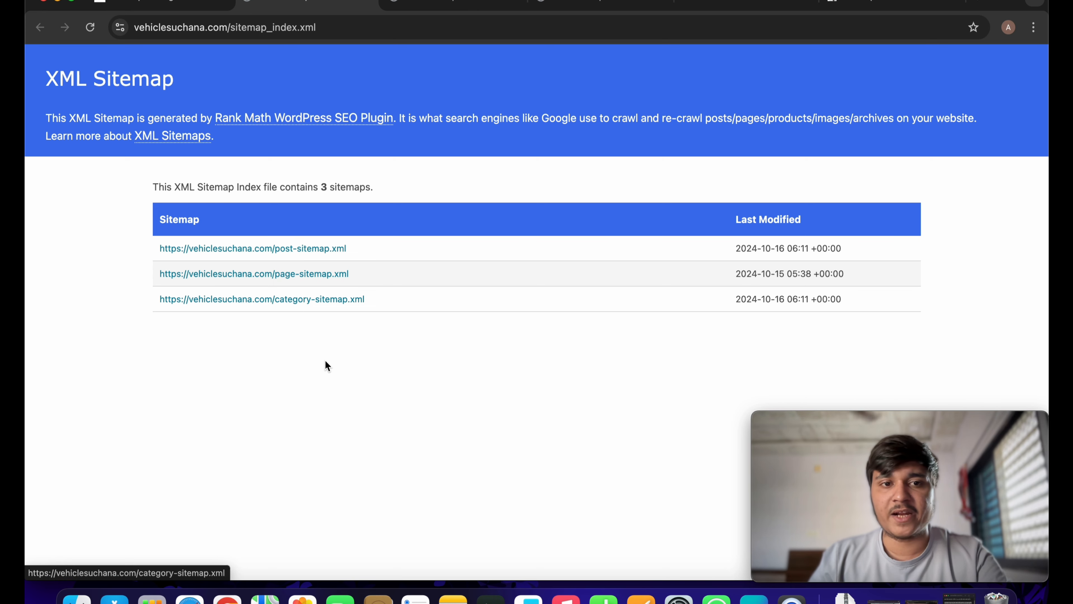
{"action": "left_click", "coordinate": [477, 3]}
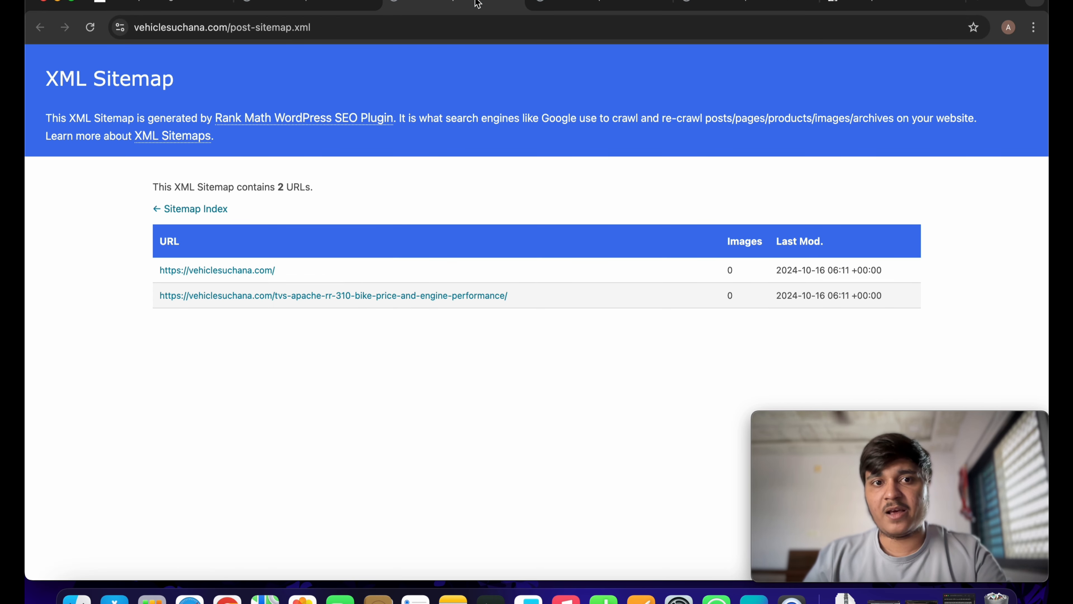
- Go back to the Search Console Sitemaps page and clear the new sitemap URL
{"action": "left_click", "coordinate": [879, 4]}
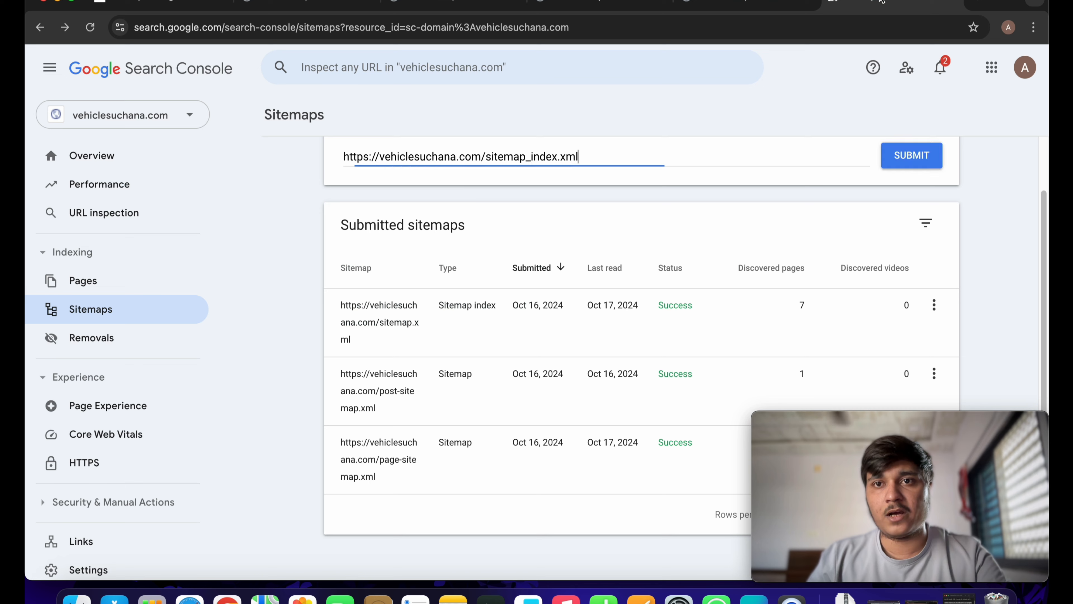
{"action": "scroll", "coordinate": [416, 240], "scroll_direction": "up", "scroll_amount": 2}
{"action": "key", "text": "super+a"}
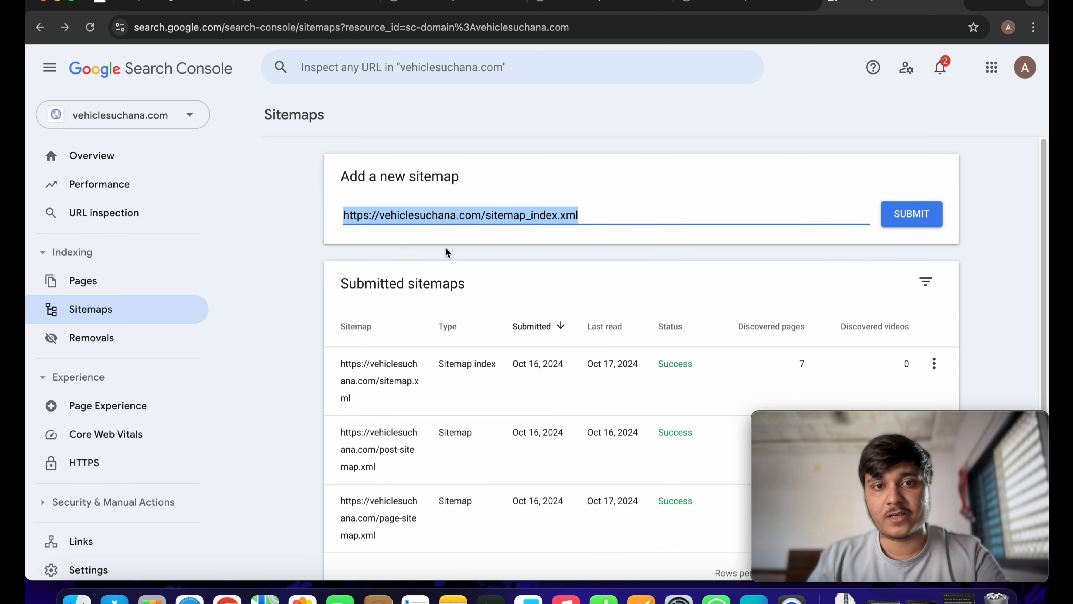
{"action": "key", "text": "BackSpace"}
{"action": "left_click", "coordinate": [391, 249]}
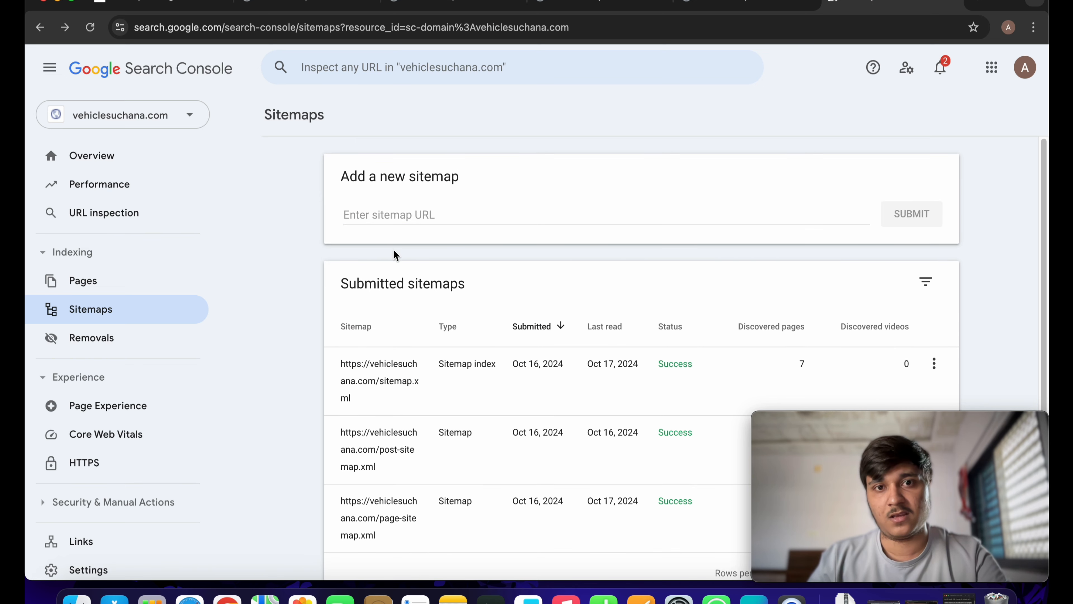
- Close the Search Console and individual sitemap tabs to get back to the XML sitemap index
{"action": "key", "text": "ctrl+shift+Tab"}
{"action": "key", "text": "ctrl+shift+Tab"}
{"action": "key", "text": "ctrl+shift+Tab"}
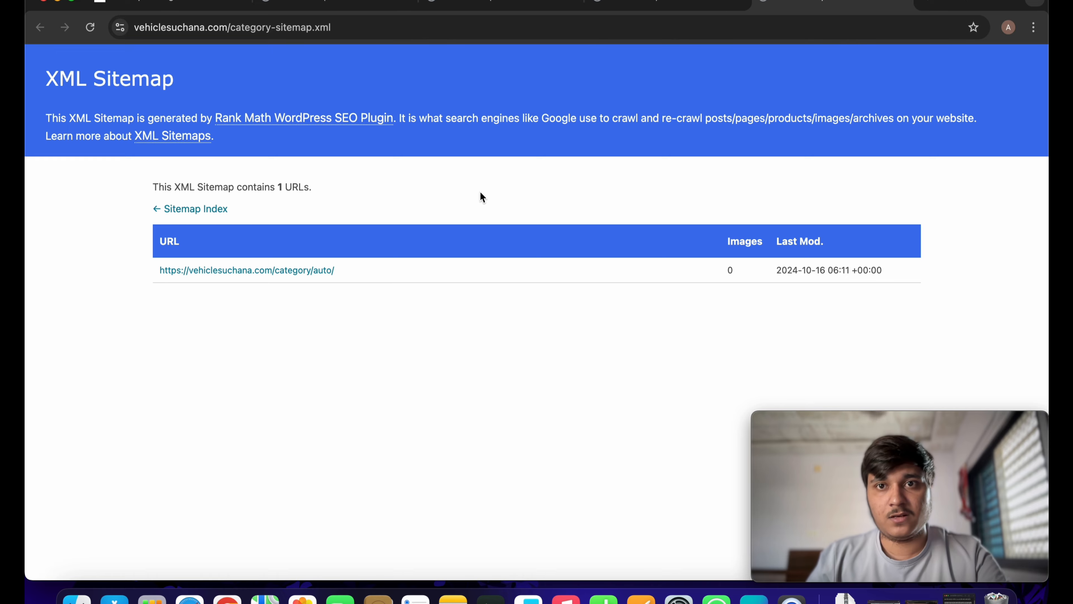
{"action": "key", "text": "ctrl+shift+Tab"}
{"action": "key", "text": "ctrl+shift+Tab"}
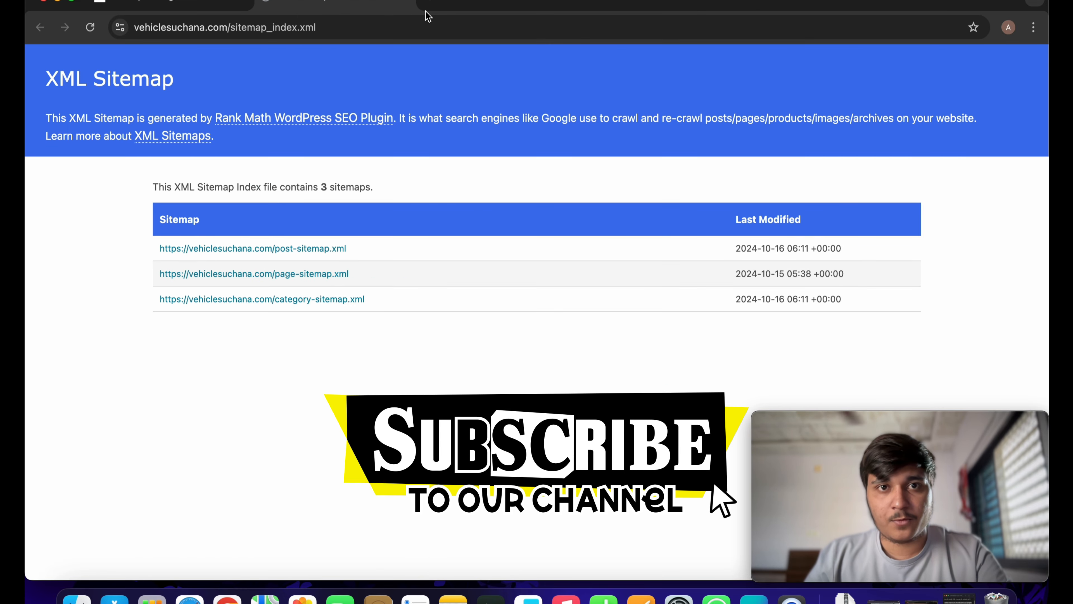
- Search Google for "analytics" in a new browser tab, open the Google Analytics site and start its setup
{"action": "key", "text": "ctrl+t"}
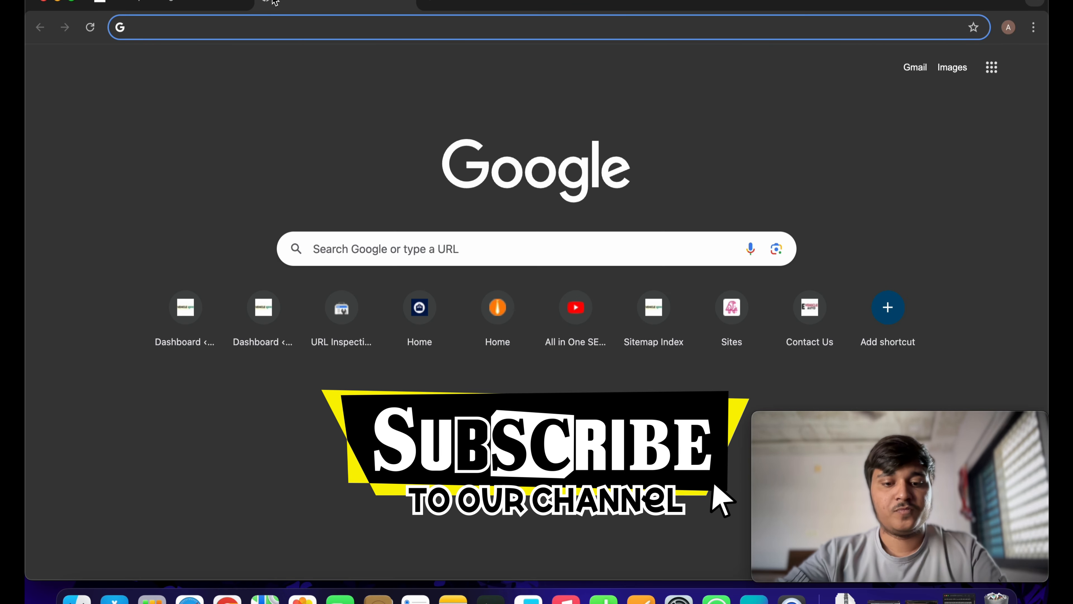
{"action": "type", "text": "analt"}
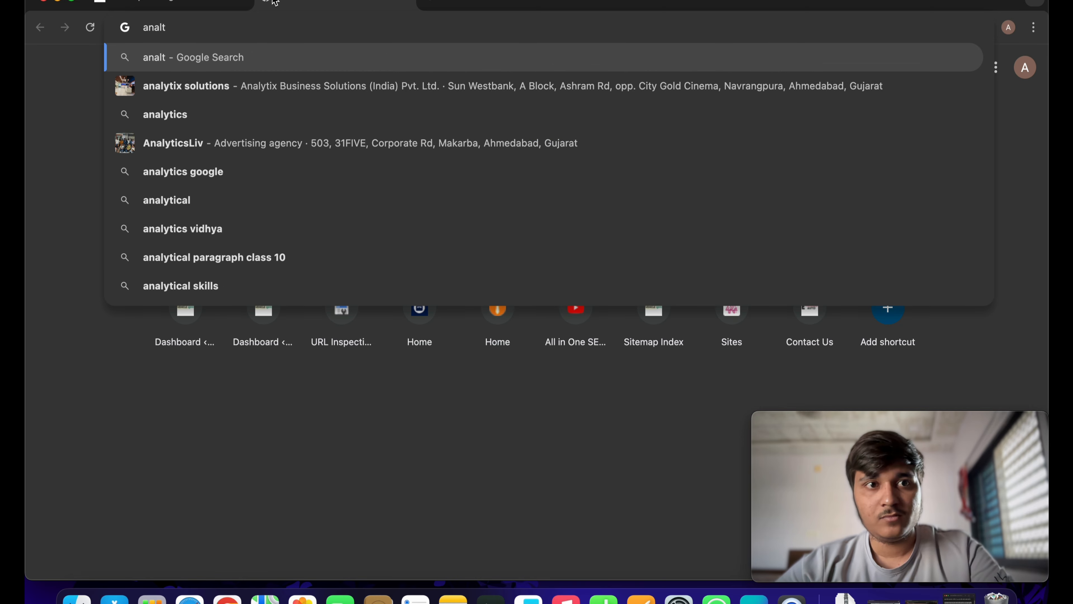
{"action": "key", "text": "BackSpace"}
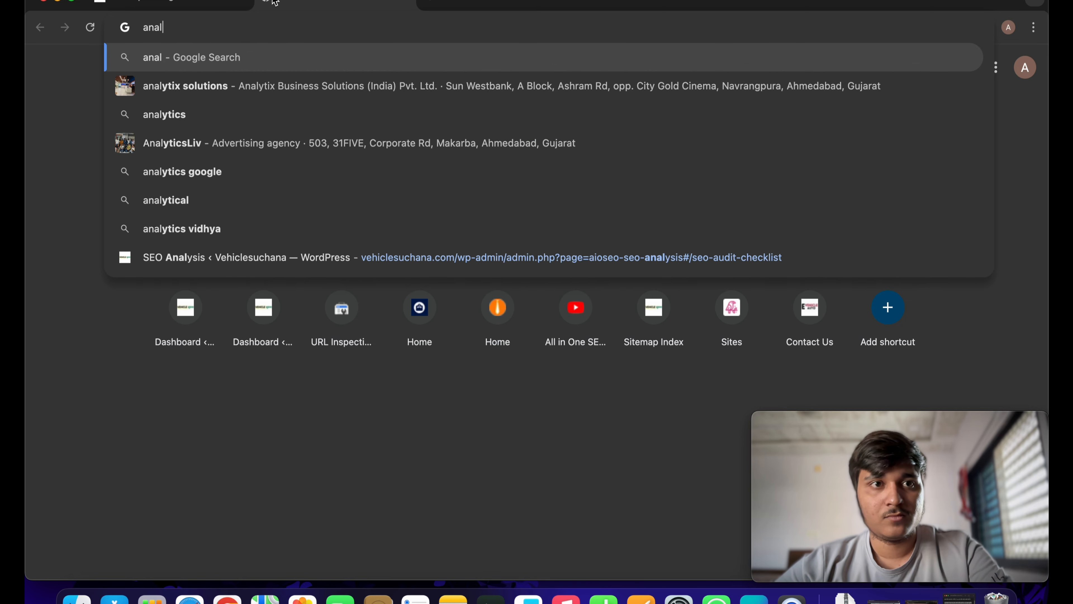
{"action": "type", "text": "ytics"}
{"action": "key", "text": "Return"}
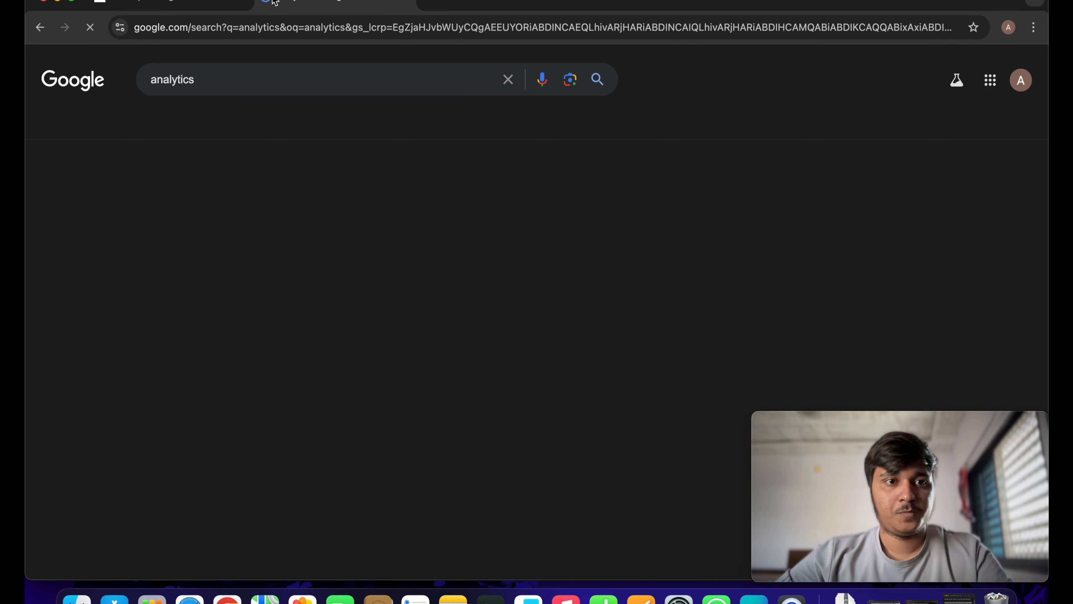
{"action": "left_click", "coordinate": [368, 203]}
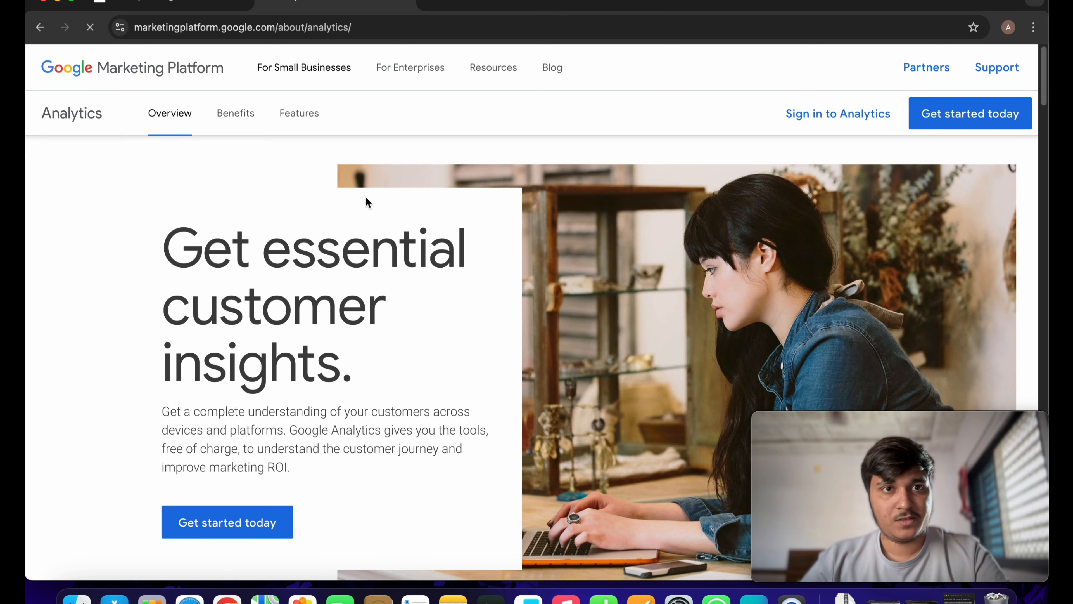
{"action": "left_click", "coordinate": [958, 113]}
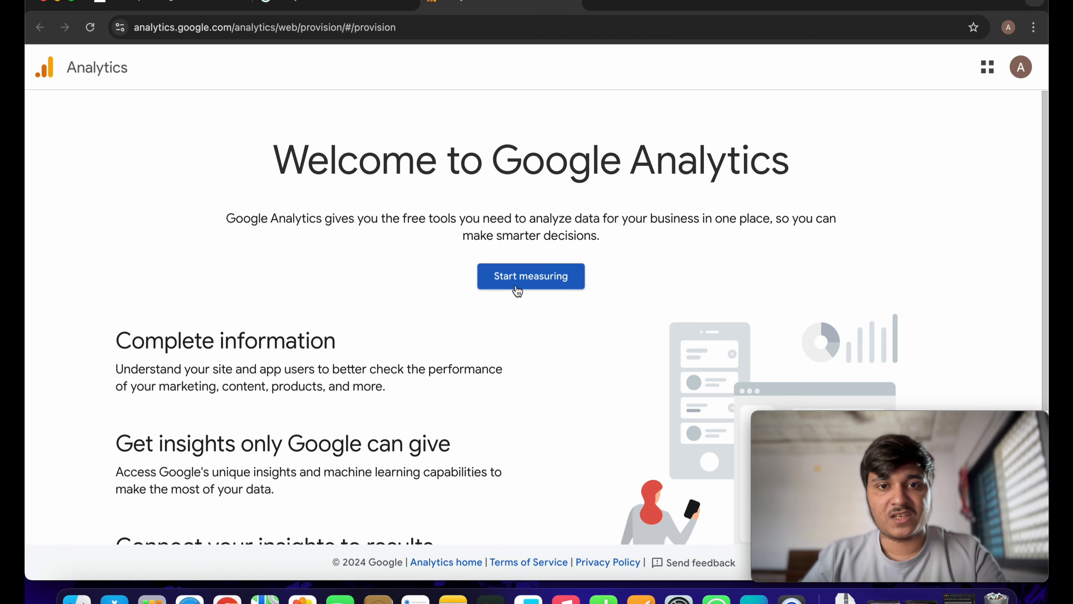
- Start measuring with an Analytics account named Vehiclesuchana, keep the default data sharing settings and continue to property creation
{"action": "left_click", "coordinate": [577, 281]}
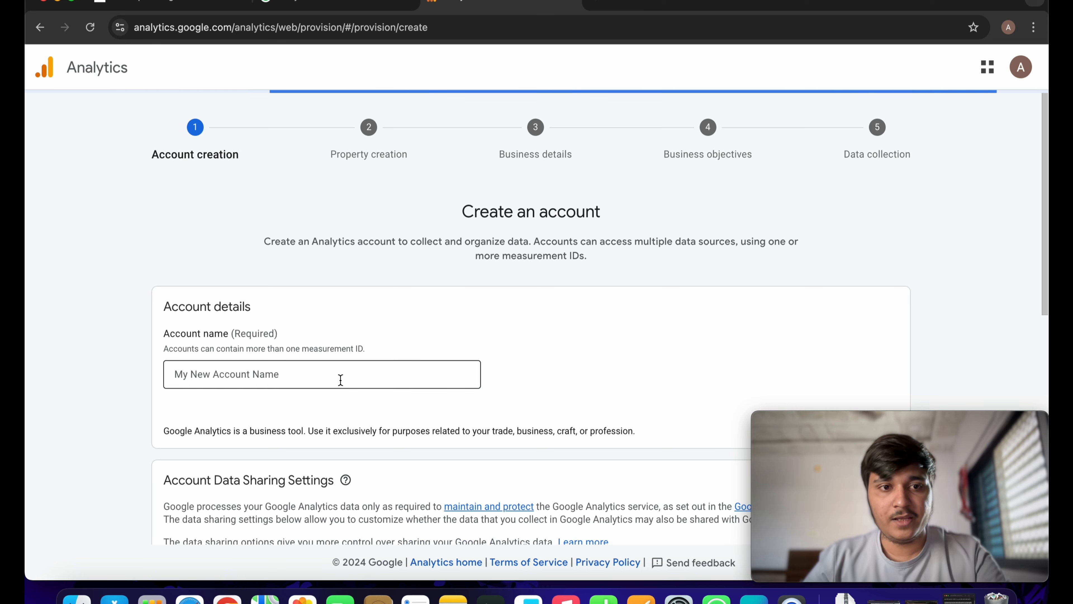
{"action": "scroll", "coordinate": [253, 217], "scroll_direction": "down", "scroll_amount": 3}
{"action": "left_click", "coordinate": [247, 224]}
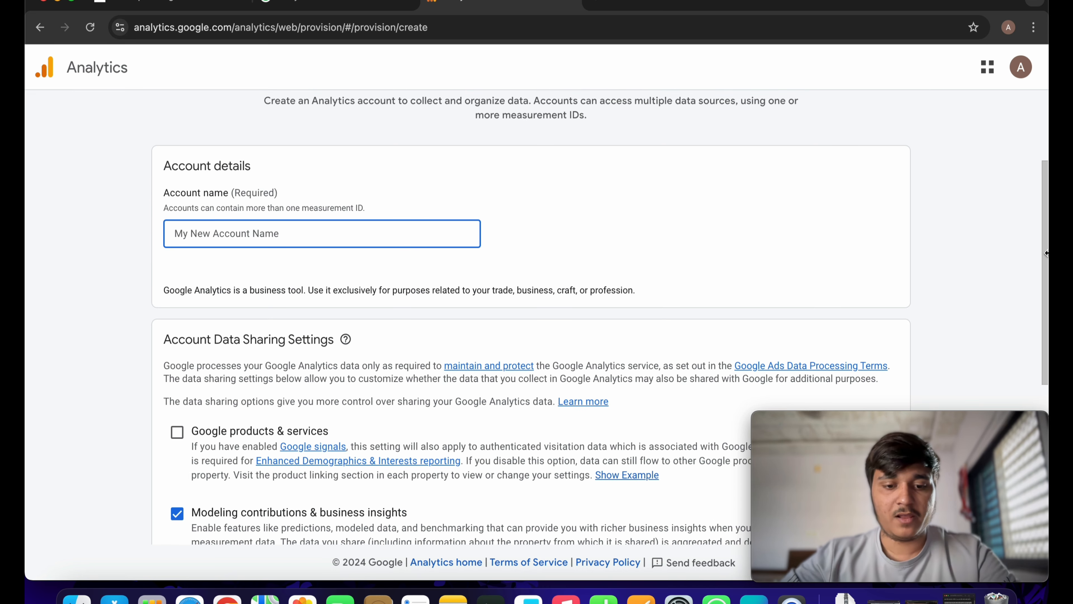
{"action": "type", "text": "Vehiclesuchana"}
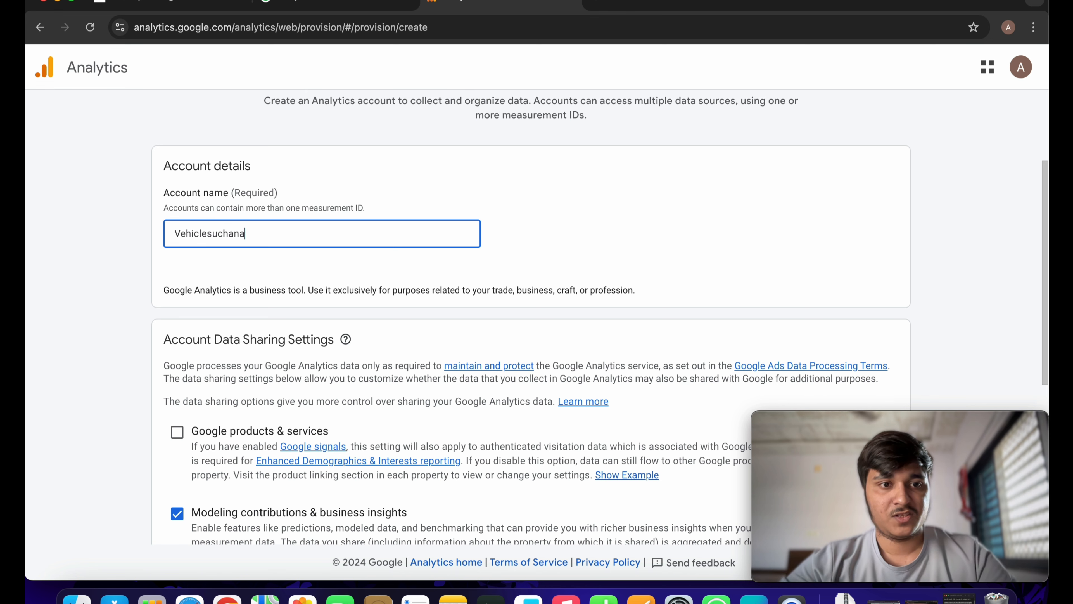
{"action": "scroll", "coordinate": [337, 302], "scroll_direction": "down", "scroll_amount": 7}
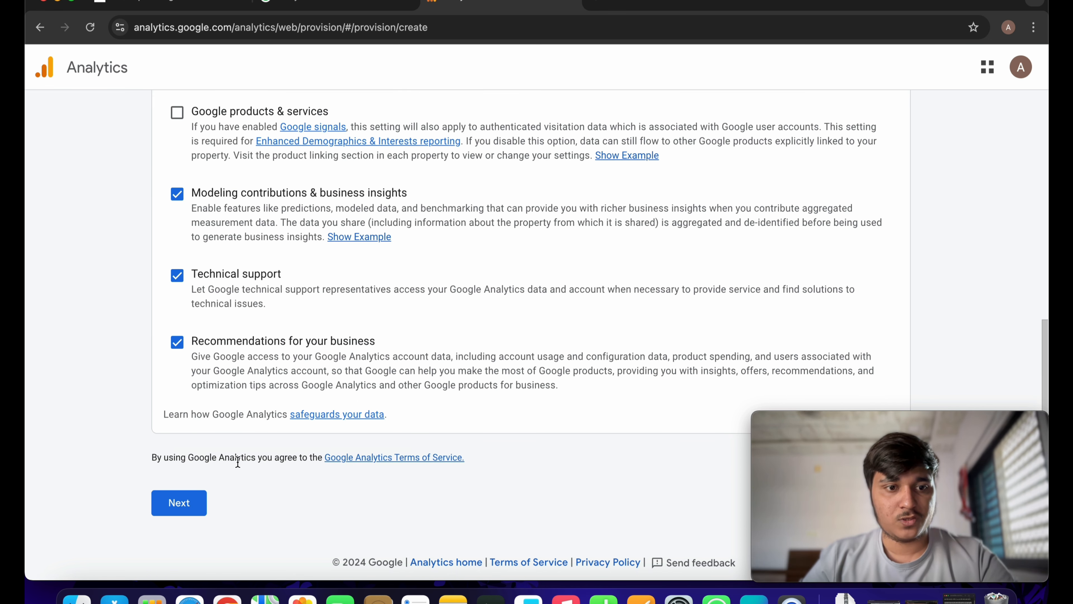
{"action": "left_click", "coordinate": [185, 502]}
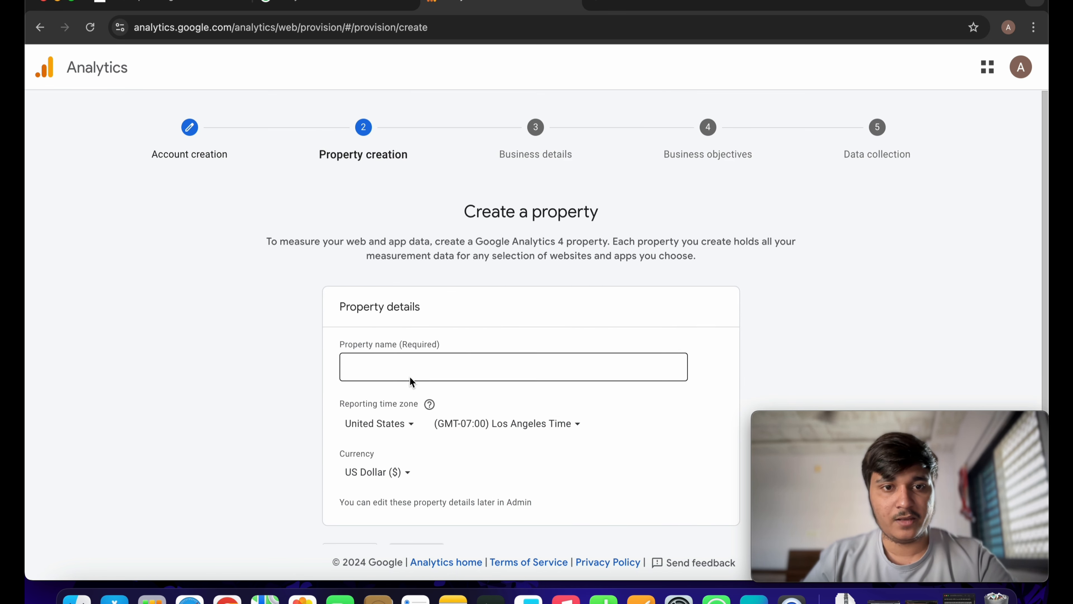
- Name the new Analytics property vehiclesuchana and set its reporting time zone to India, (GMT+05:30) India Time
{"action": "left_click", "coordinate": [412, 381]}
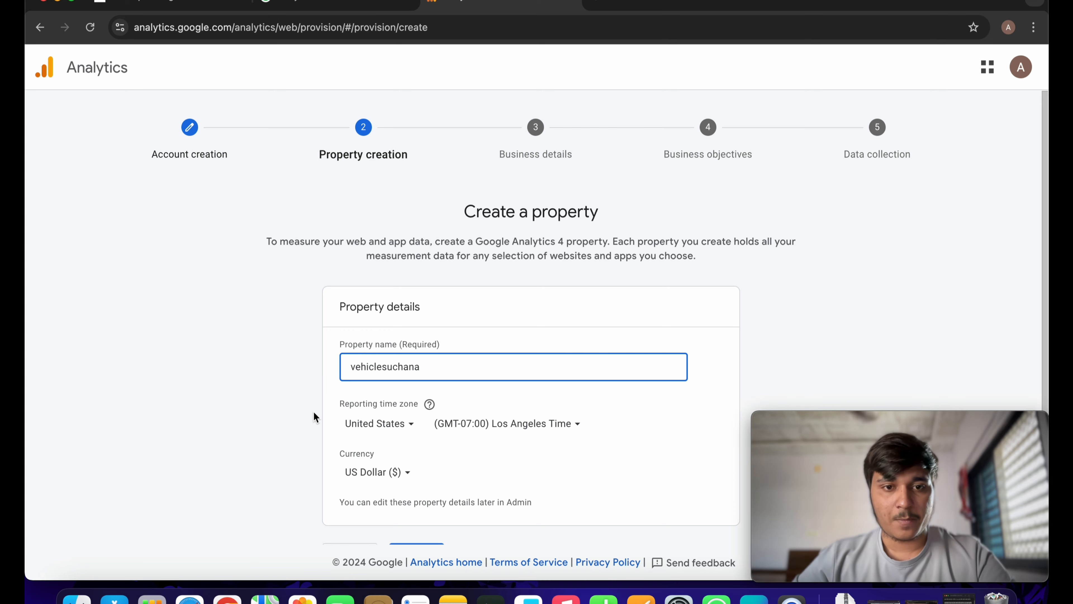
{"action": "scroll", "coordinate": [313, 410], "scroll_direction": "down", "scroll_amount": 1}
{"action": "left_click", "coordinate": [418, 378]}
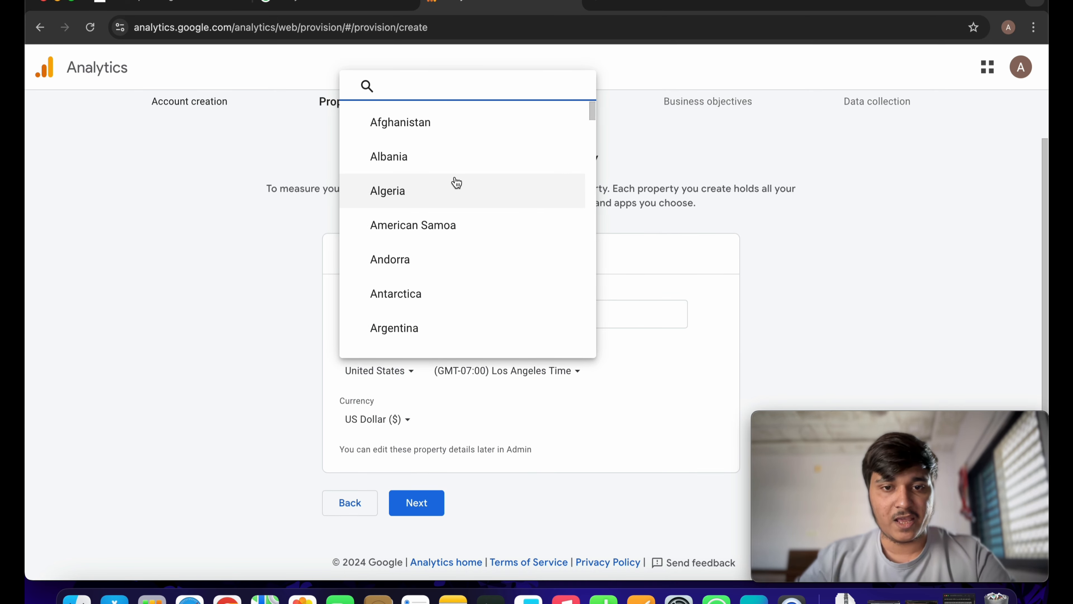
{"action": "type", "text": "india"}
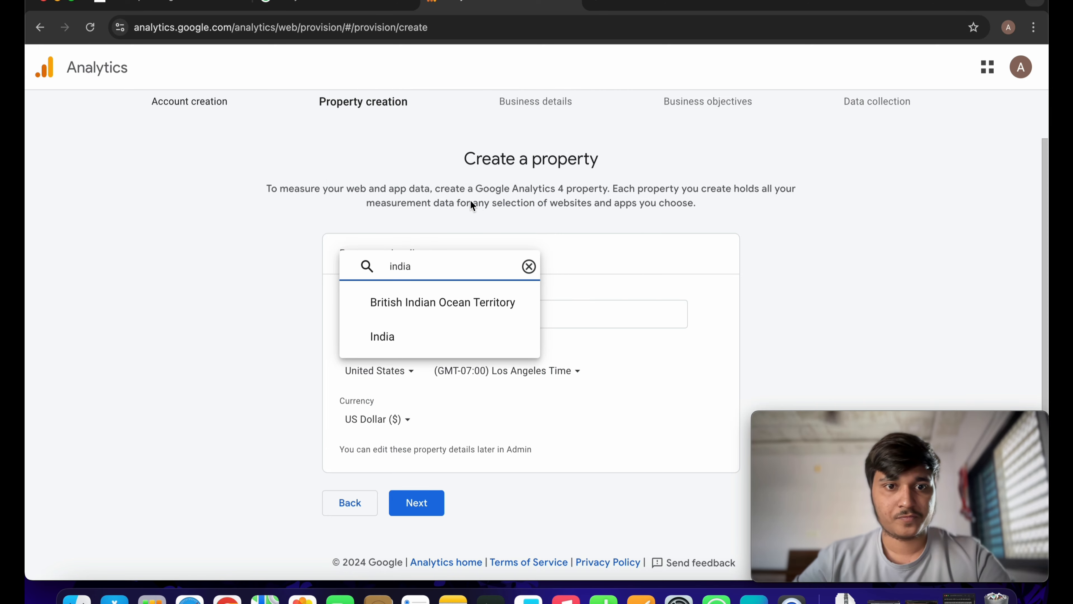
{"action": "left_click", "coordinate": [407, 338]}
{"action": "left_click", "coordinate": [509, 376]}
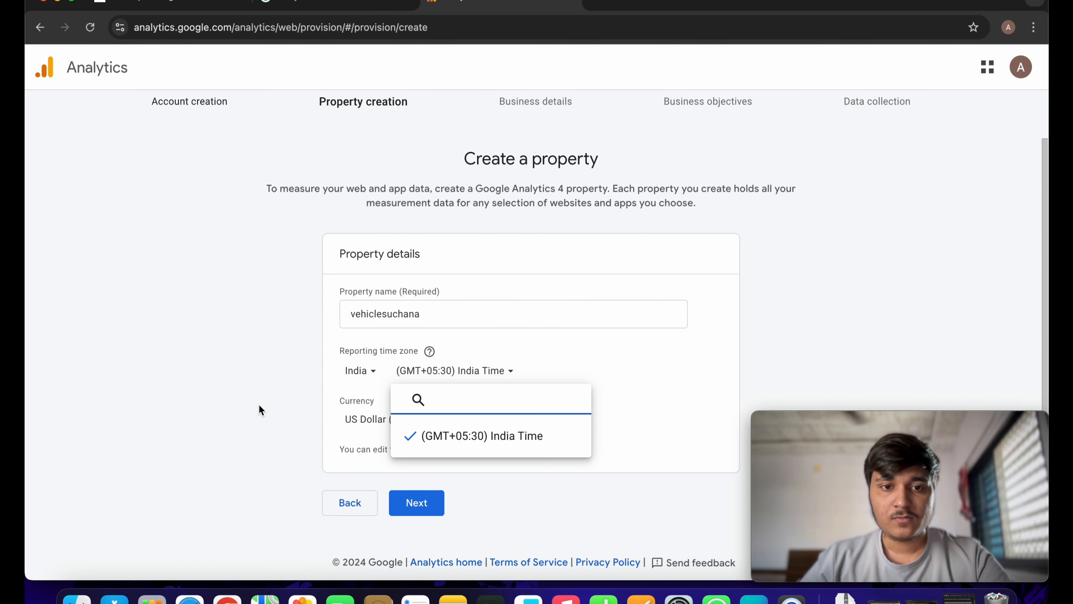
{"action": "left_click", "coordinate": [458, 377]}
- Set the property's currency to Indian Rupee (₹) and continue to the business details
{"action": "left_click", "coordinate": [388, 420]}
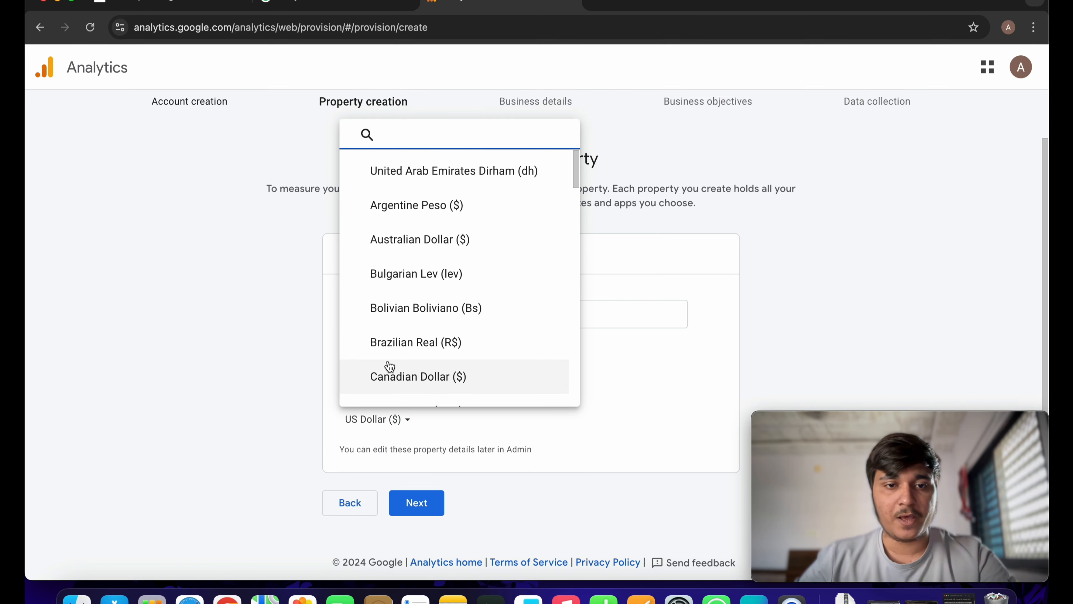
{"action": "type", "text": "rupees"}
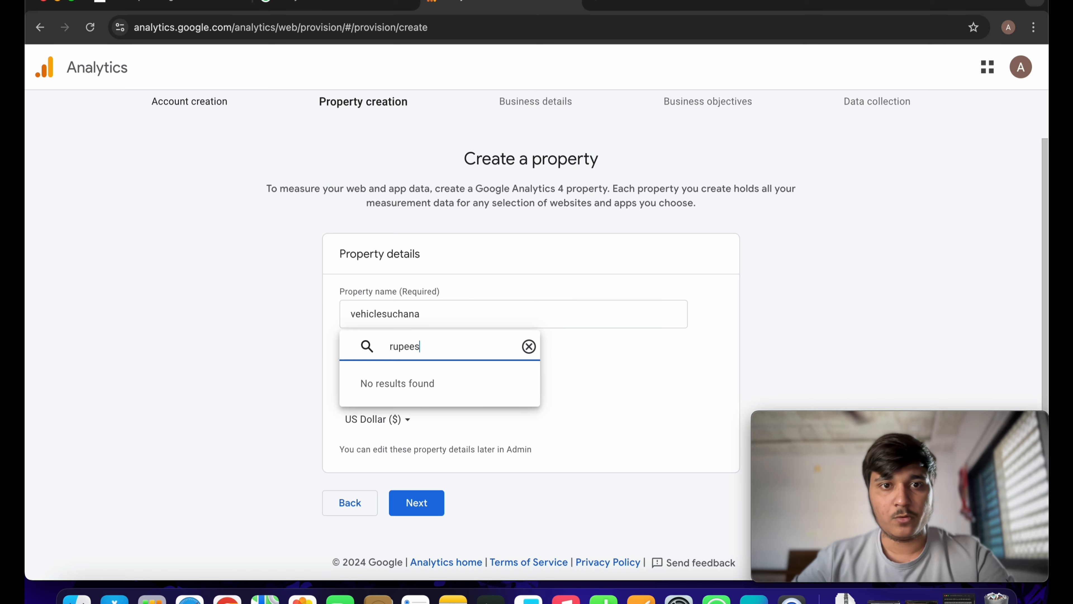
{"action": "key", "text": "BackSpace"}
{"action": "key", "text": "BackSpace"}
{"action": "key", "text": "BackSpace"}
{"action": "key", "text": "BackSpace"}
{"action": "key", "text": "BackSpace"}
{"action": "key", "text": "BackSpace"}
{"action": "type", "text": "india"}
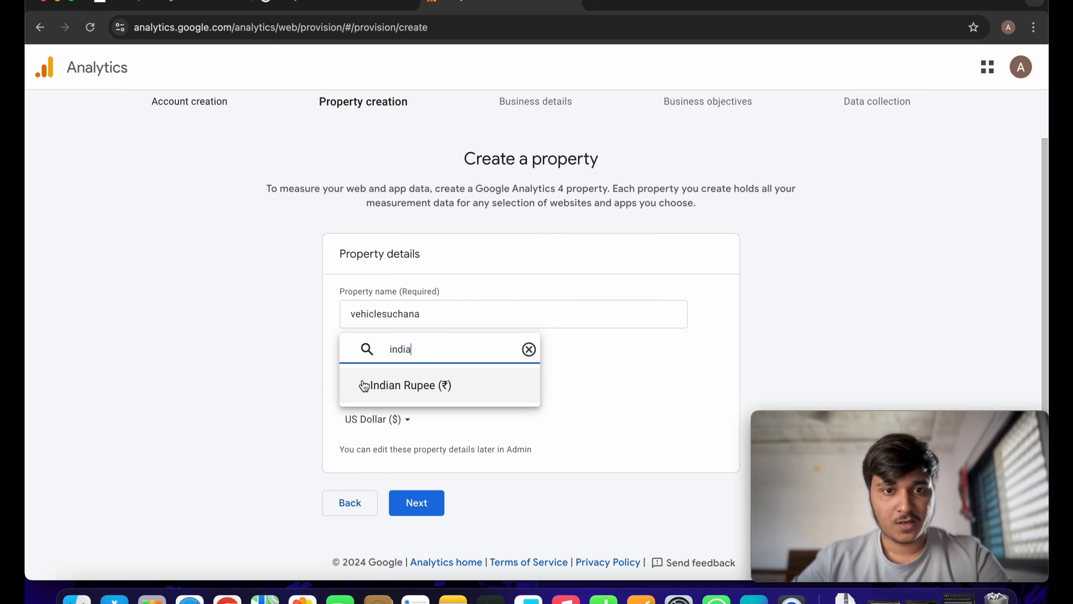
{"action": "left_click", "coordinate": [389, 383]}
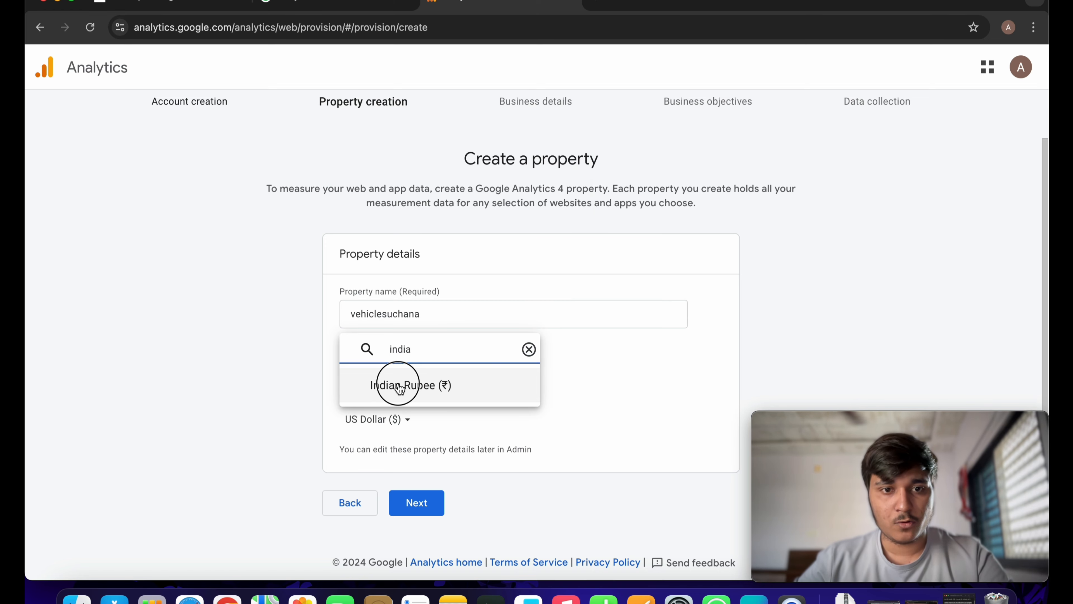
{"action": "left_click", "coordinate": [425, 503]}
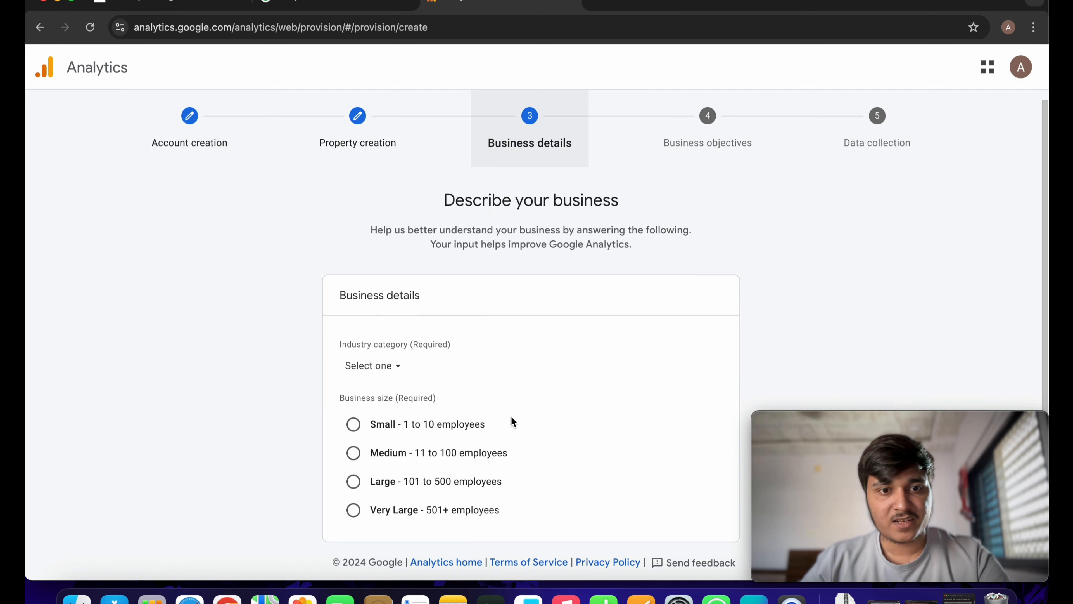
- Describe the business as Autos & Vehicles with a Small size of 1 to 10 employees, and continue to the objectives
{"action": "scroll", "coordinate": [464, 380], "scroll_direction": "down", "scroll_amount": 2}
{"action": "left_click", "coordinate": [384, 310]}
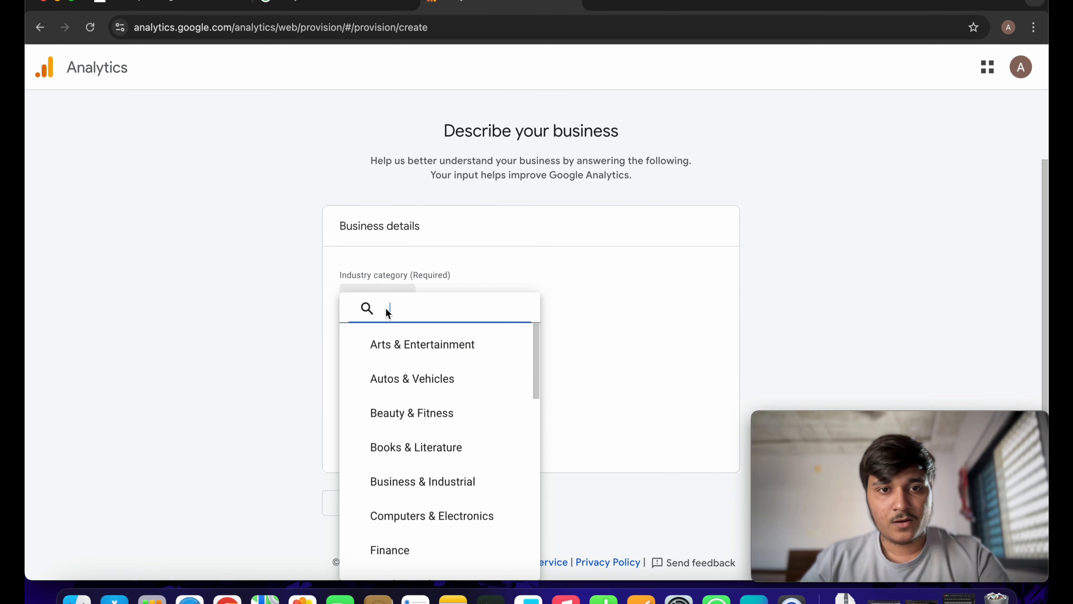
{"action": "left_click", "coordinate": [397, 385]}
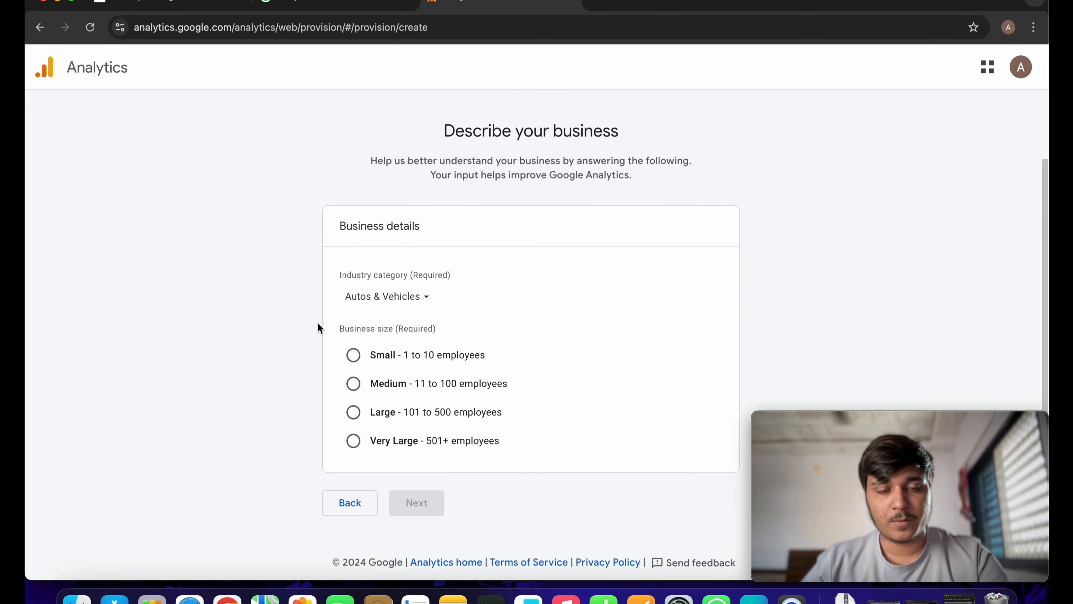
{"action": "left_click", "coordinate": [353, 355]}
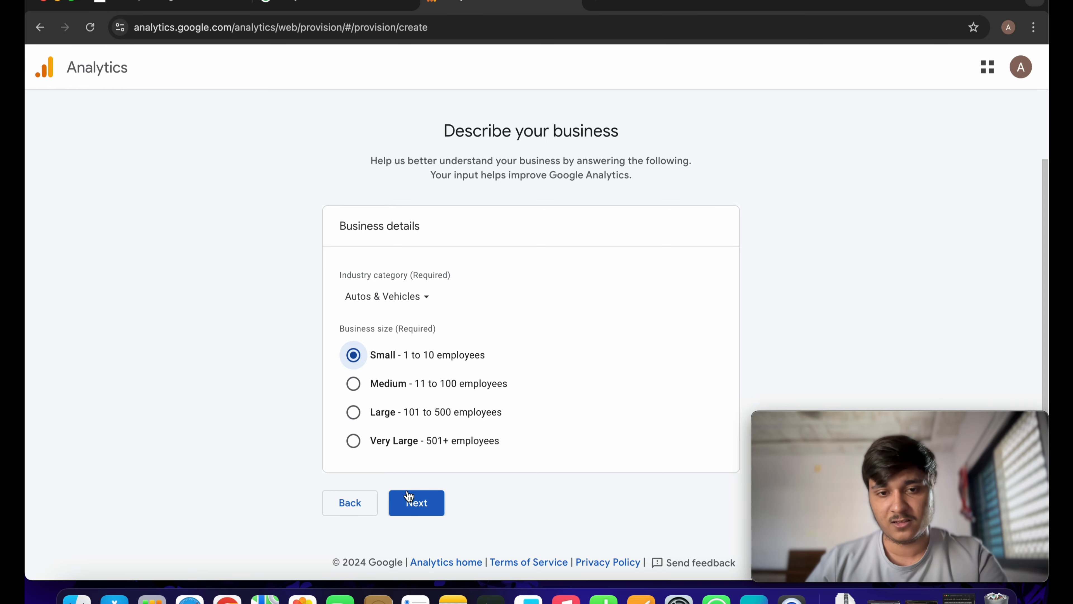
{"action": "left_click", "coordinate": [412, 502]}
- Choose User engagement & retention as the business objective and create the property
{"action": "scroll", "coordinate": [399, 410], "scroll_direction": "down", "scroll_amount": 4}
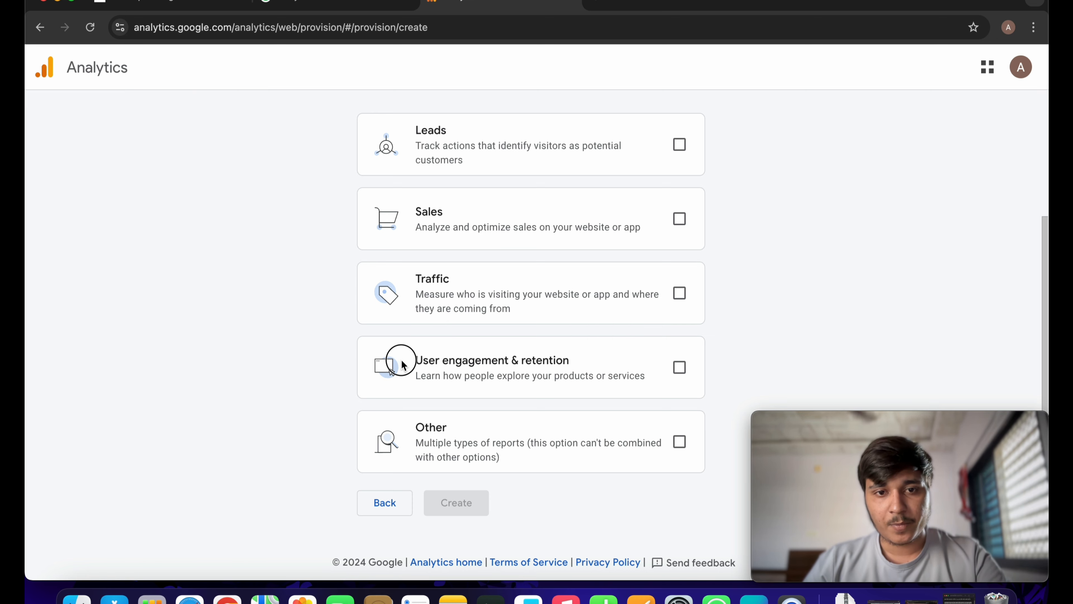
{"action": "left_click_drag", "start_coordinate": [402, 365], "coordinate": [641, 380]}
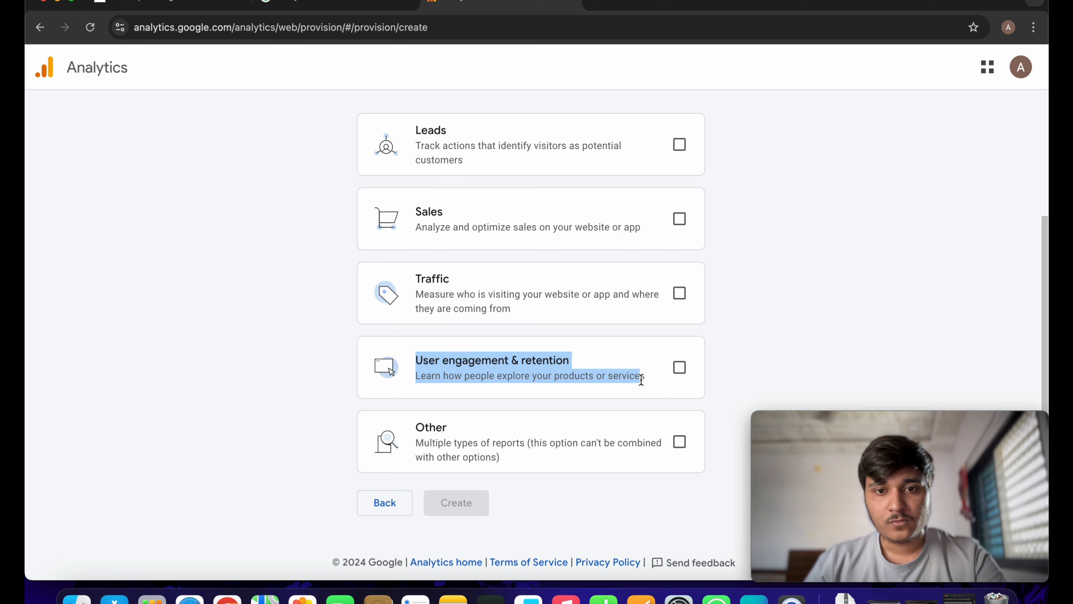
{"action": "left_click", "coordinate": [618, 374]}
{"action": "scroll", "coordinate": [528, 361], "scroll_direction": "up", "scroll_amount": 1}
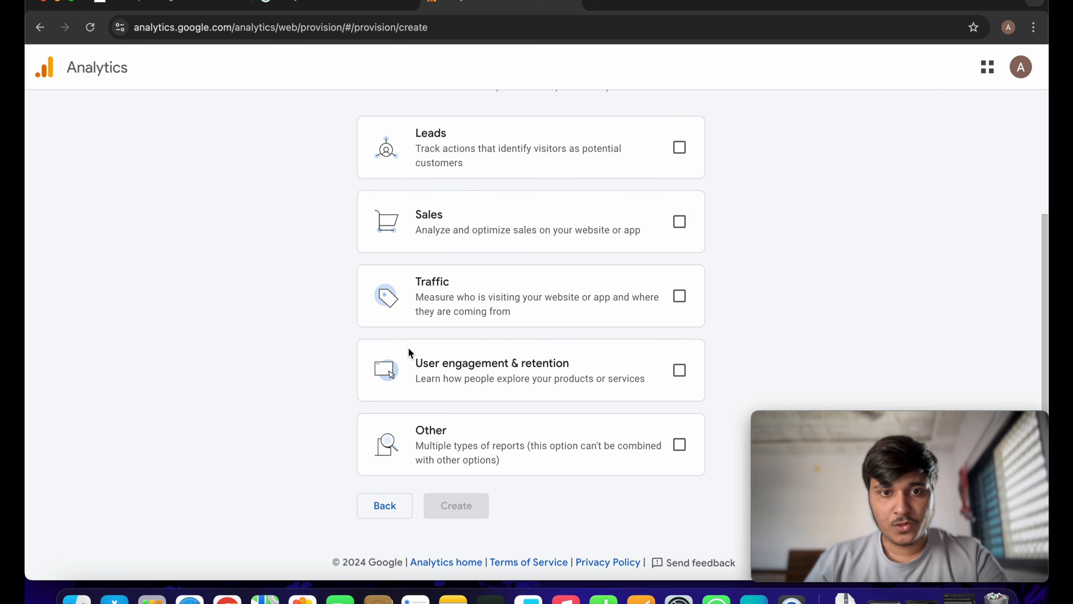
{"action": "left_click_drag", "start_coordinate": [409, 352], "coordinate": [577, 367]}
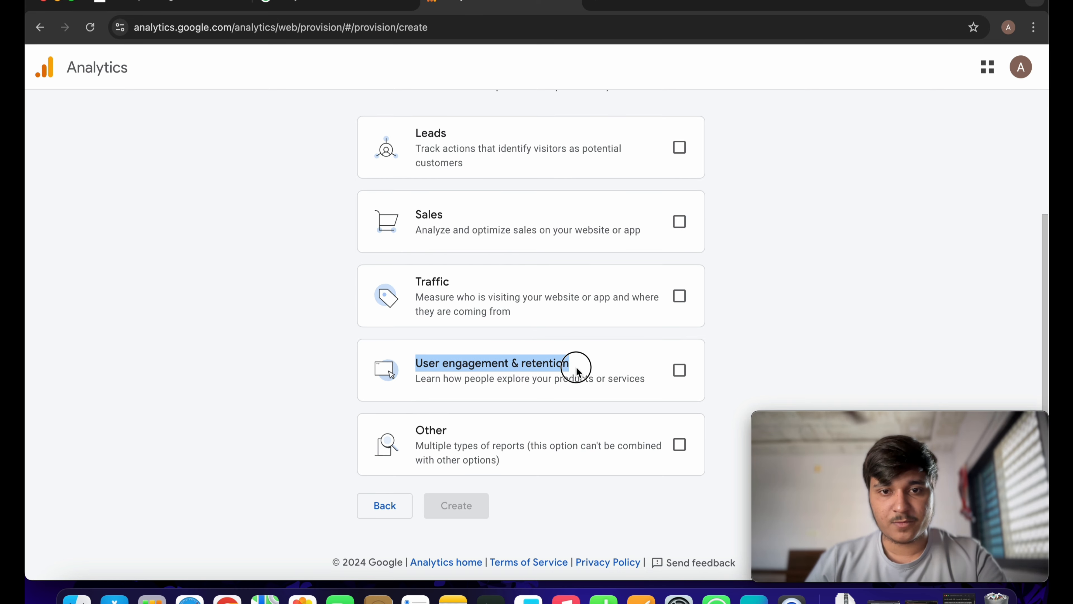
{"action": "left_click", "coordinate": [681, 372]}
{"action": "left_click", "coordinate": [439, 506]}
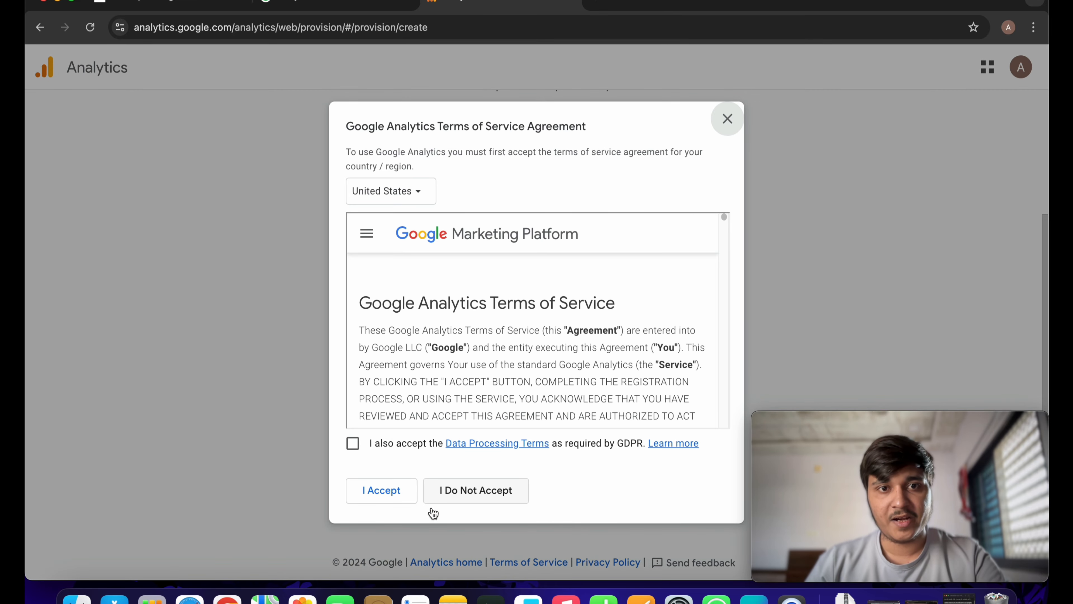
- Accept the Google Analytics Terms of Service together with the GDPR Data Processing Terms
{"action": "left_click", "coordinate": [352, 443]}
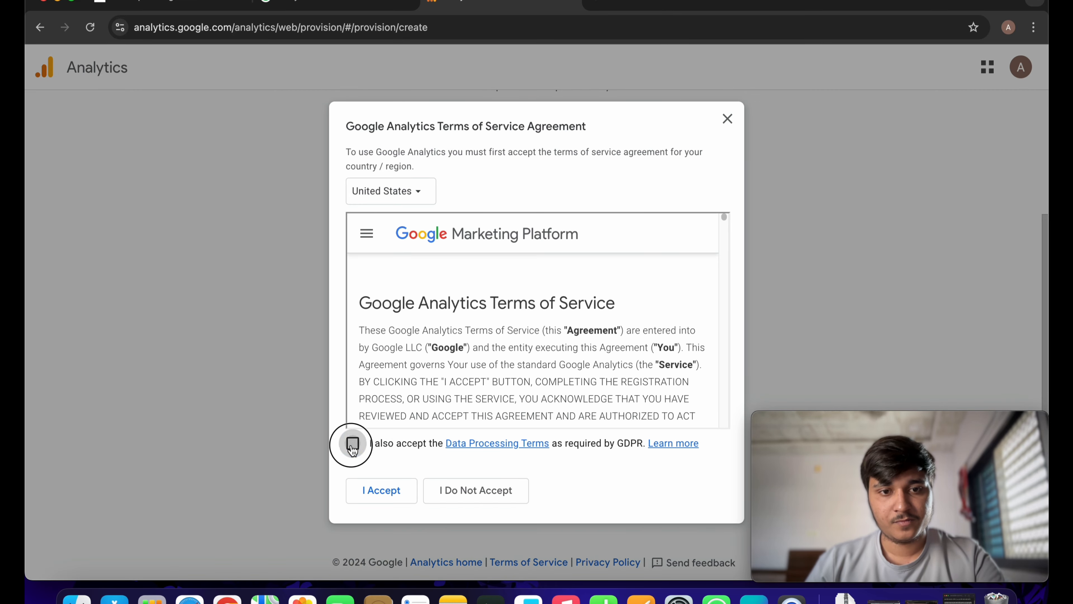
{"action": "left_click_drag", "start_coordinate": [725, 218], "coordinate": [710, 460]}
{"action": "left_click", "coordinate": [380, 490]}
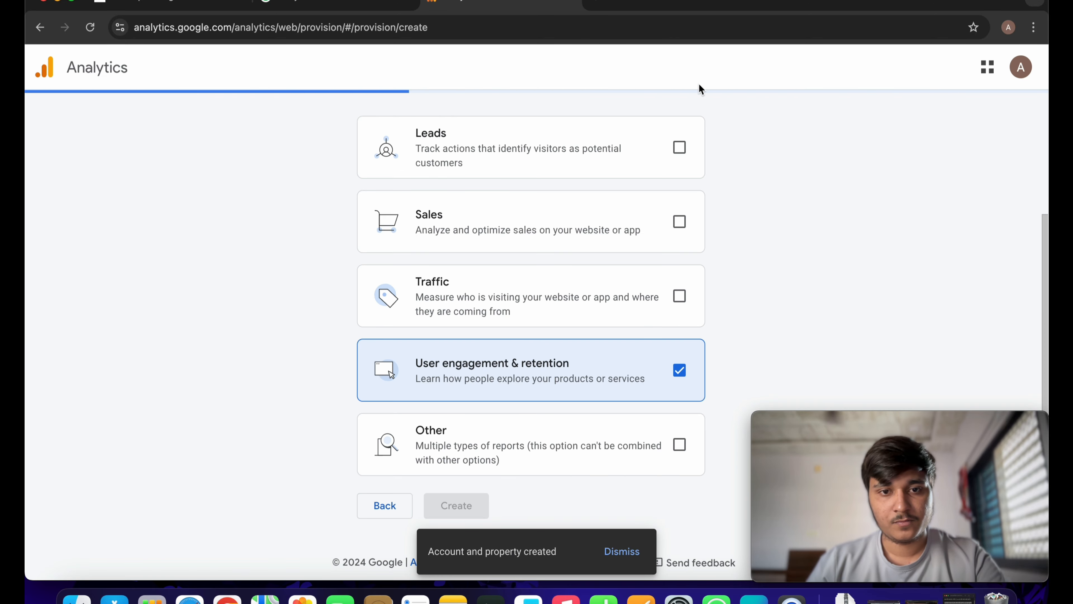
{"action": "left_click", "coordinate": [318, 358]}
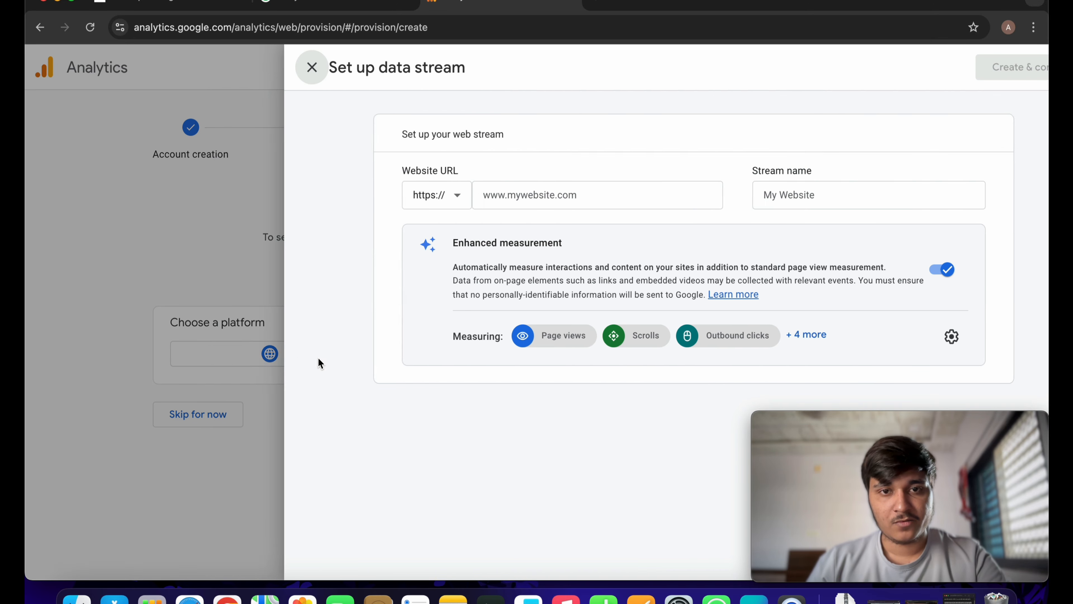
{"action": "left_click", "coordinate": [462, 196]}
{"action": "left_click", "coordinate": [176, 4]}
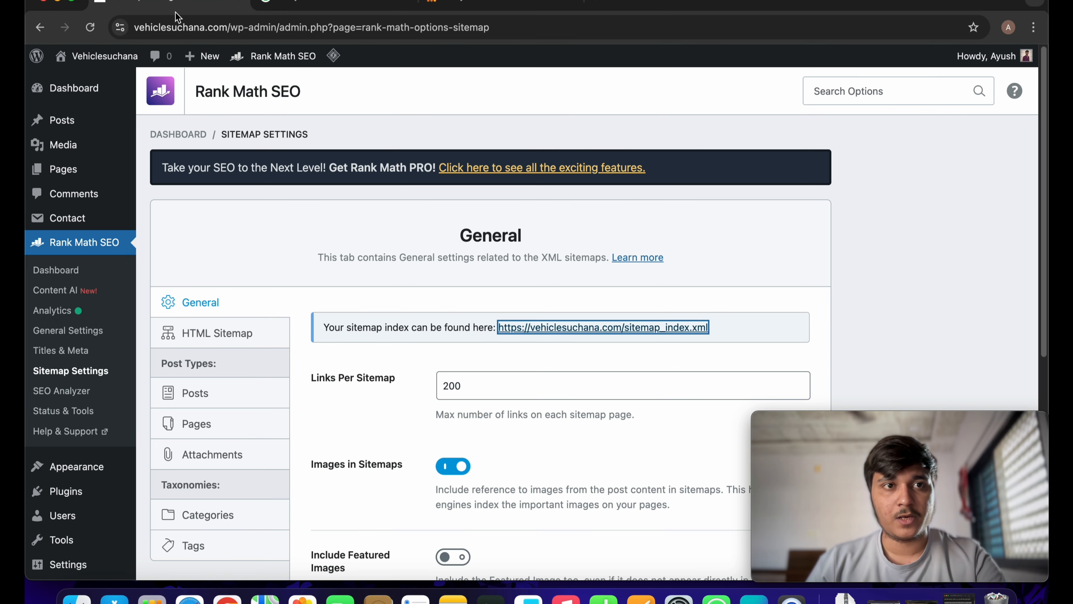
{"action": "left_click", "coordinate": [178, 28]}
{"action": "left_click", "coordinate": [188, 28]}
{"action": "left_click_drag", "start_coordinate": [257, 30], "coordinate": [143, 33]}
{"action": "key", "text": "super+c"}
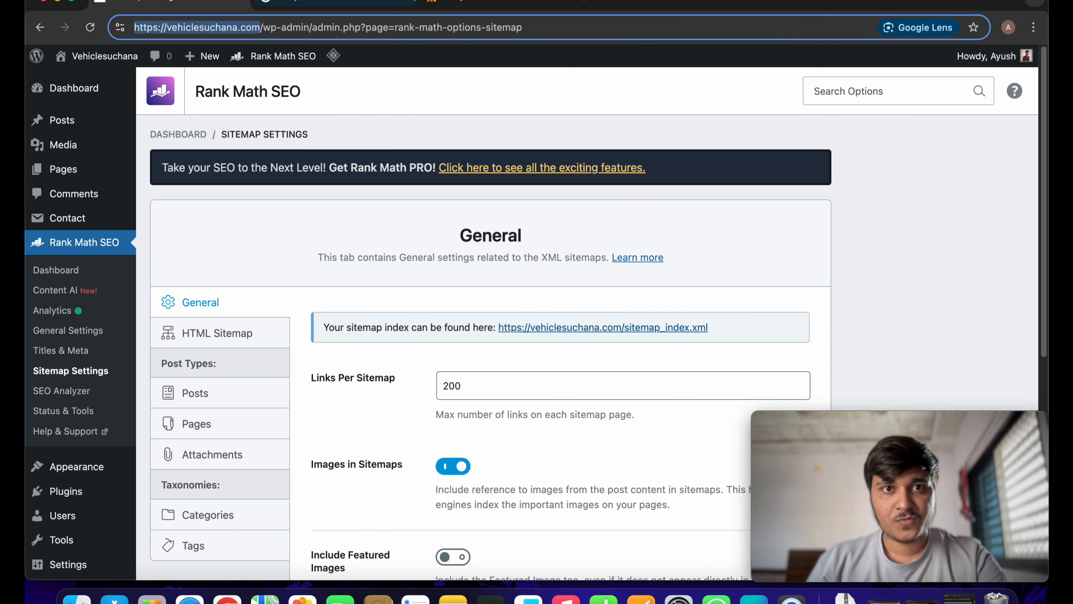
{"action": "left_click", "coordinate": [464, 4]}
{"action": "key", "text": "super+v"}
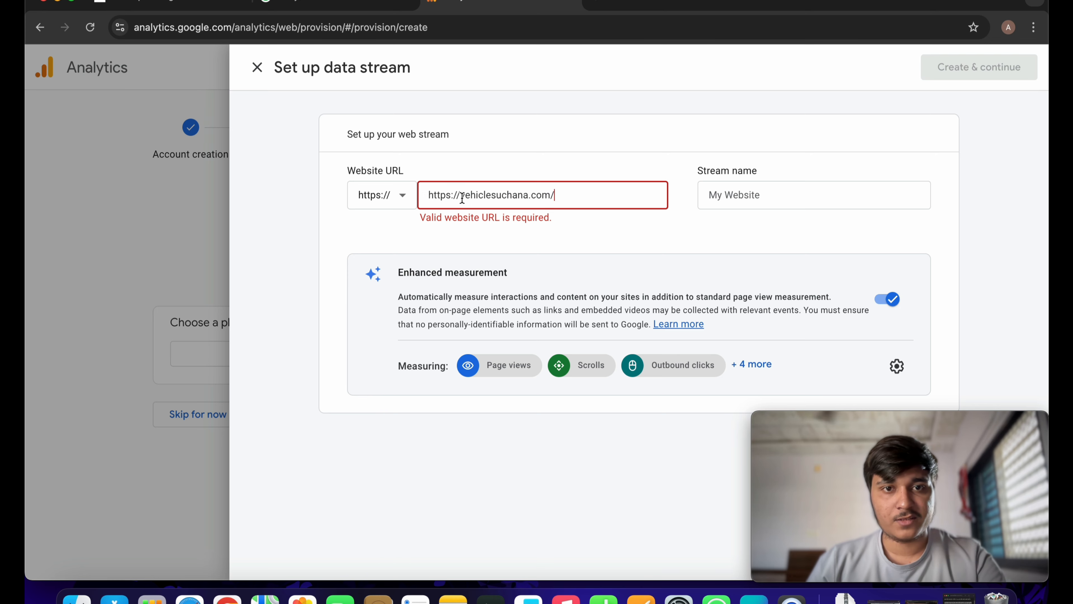
{"action": "left_click_drag", "start_coordinate": [462, 198], "coordinate": [411, 206]}
{"action": "key", "text": "BackSpace"}
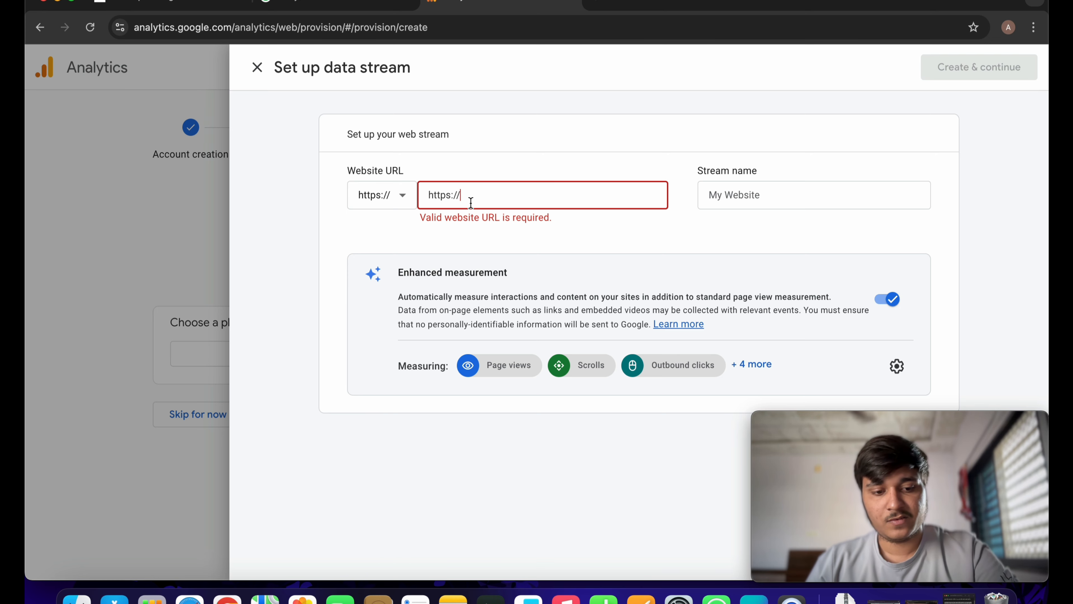
{"action": "key", "text": "super+z"}
{"action": "left_click", "coordinate": [457, 203]}
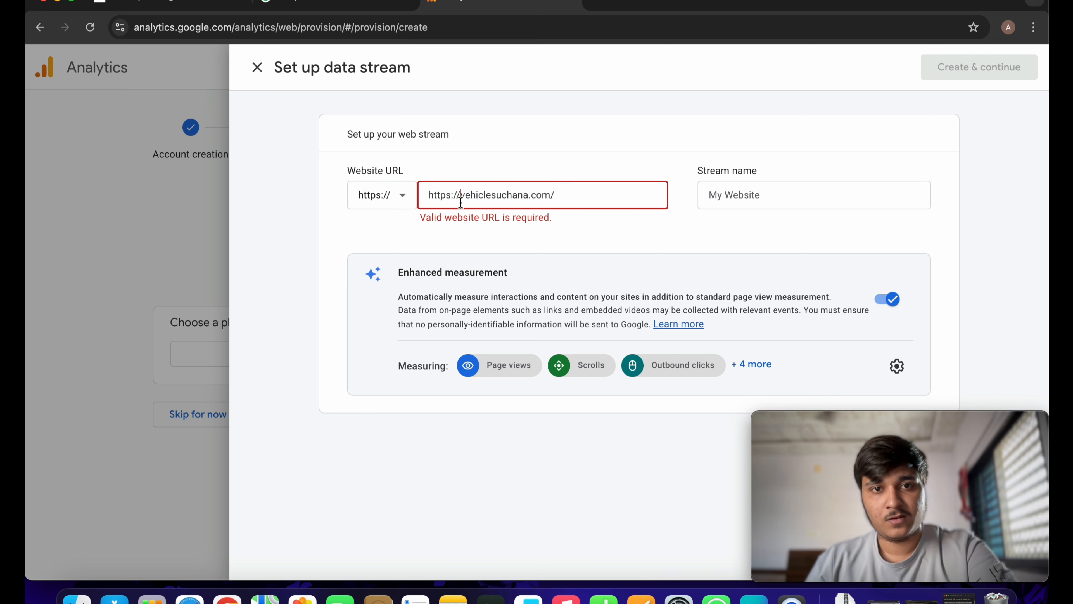
{"action": "key", "text": "BackSpace"}
{"action": "key", "text": "BackSpace"}
{"action": "key", "text": "BackSpace"}
{"action": "key", "text": "BackSpace"}
{"action": "key", "text": "BackSpace"}
{"action": "key", "text": "BackSpace"}
{"action": "key", "text": "BackSpace"}
{"action": "key", "text": "BackSpace"}
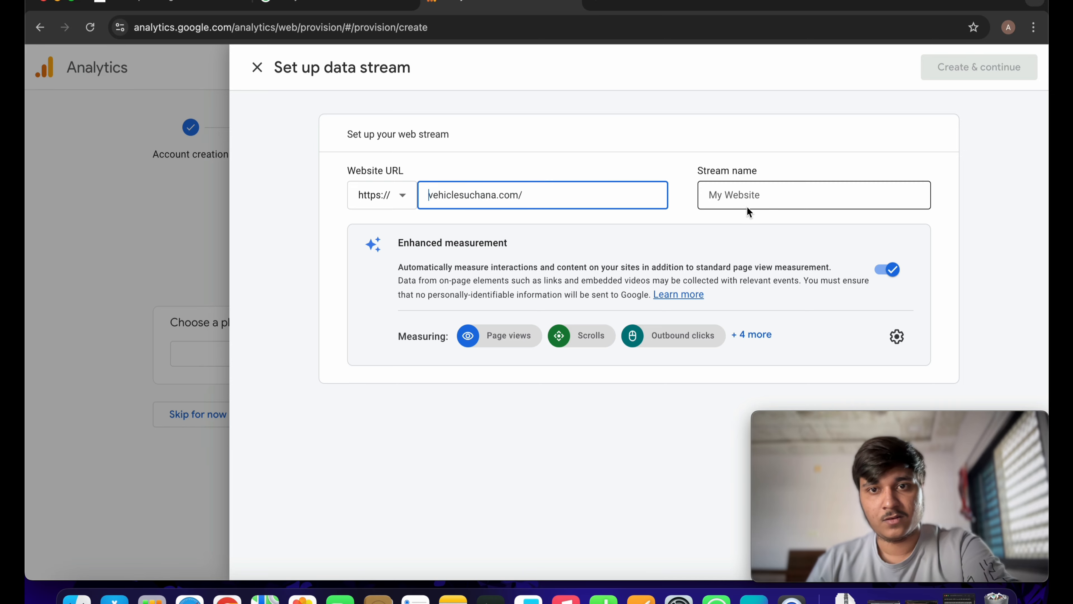
- Name the web data stream vehiclesuchana and create it with enhanced measurement kept on
{"action": "left_click", "coordinate": [748, 210]}
{"action": "type", "text": "ve"}
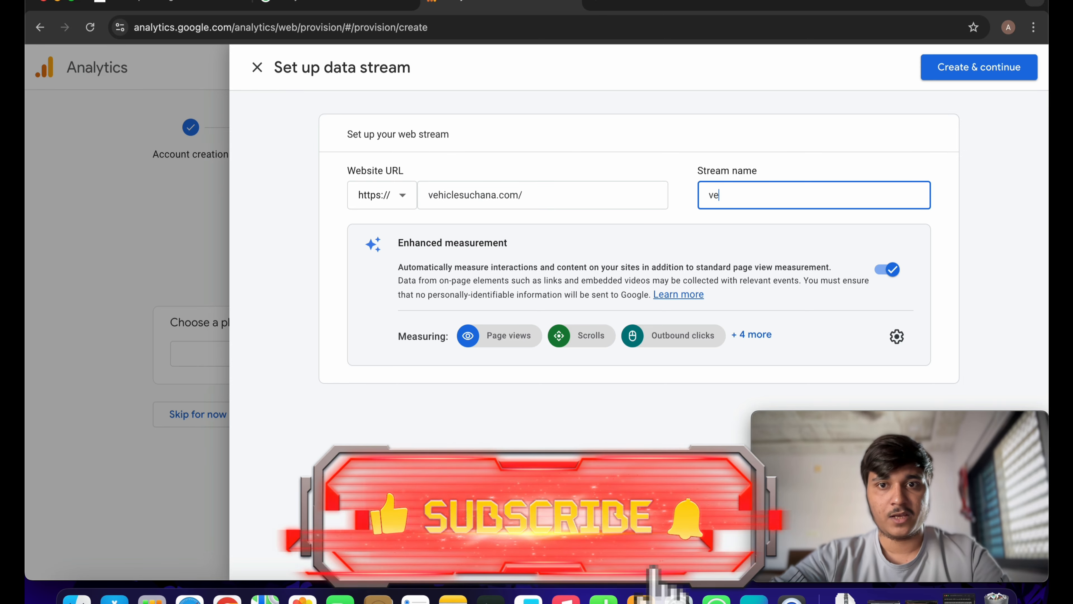
{"action": "type", "text": "hiclesuchana"}
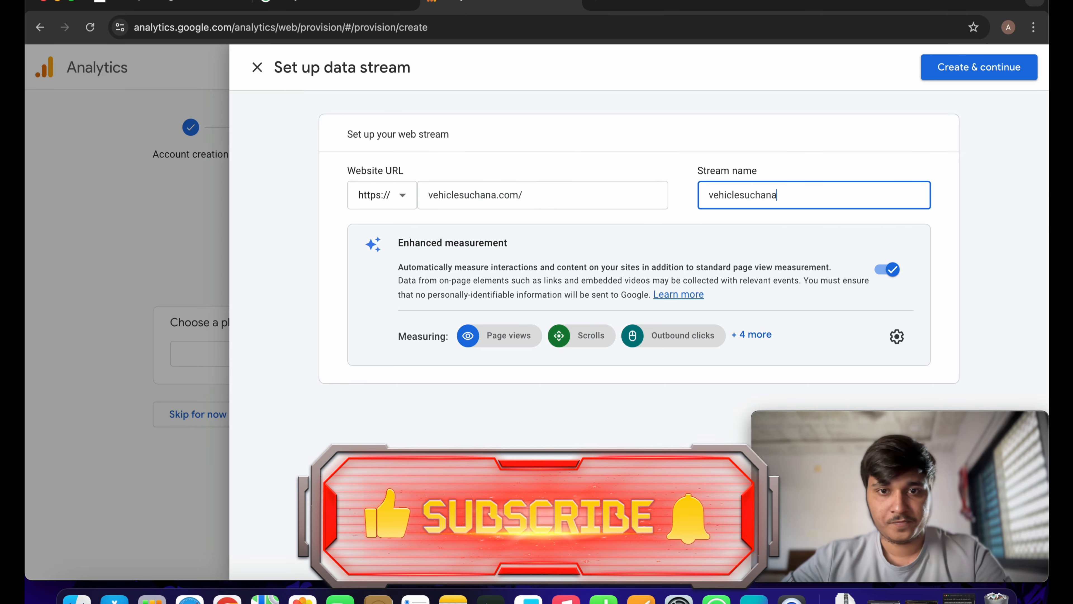
{"action": "left_click", "coordinate": [971, 68]}
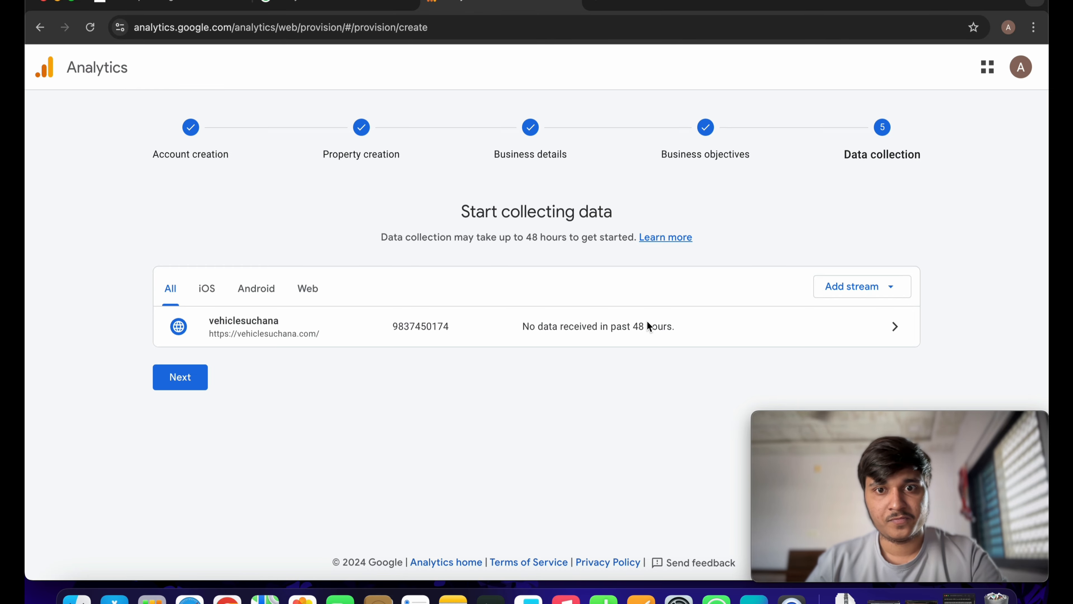
- Open the Google tag setup for the vehiclesuchana stream and copy the manual installation code
{"action": "left_click", "coordinate": [667, 329]}
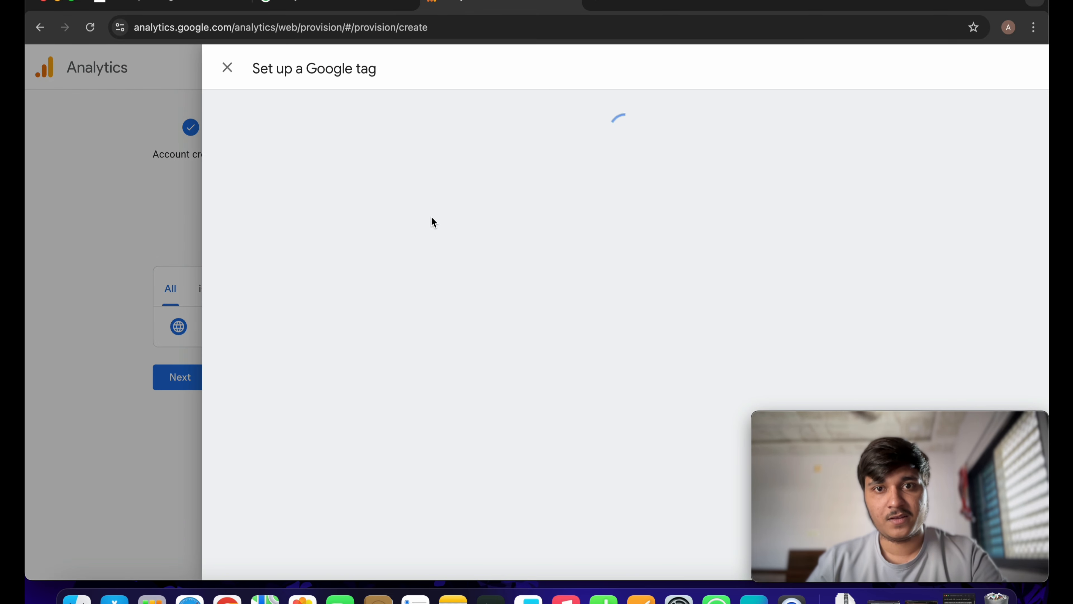
{"action": "scroll", "coordinate": [381, 280], "scroll_direction": "down", "scroll_amount": 1}
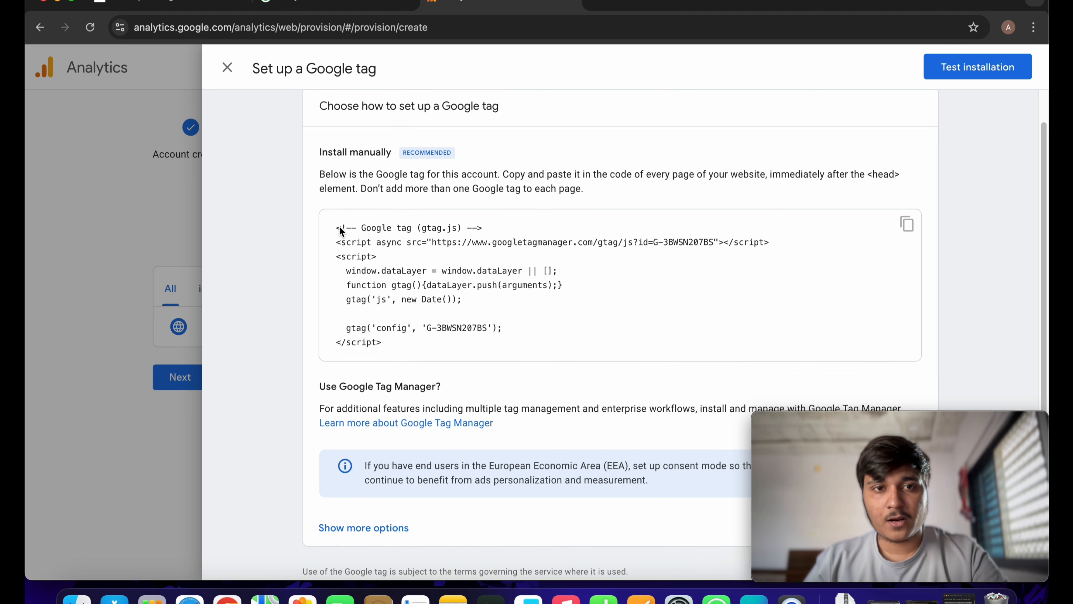
{"action": "left_click_drag", "start_coordinate": [329, 230], "coordinate": [418, 341]}
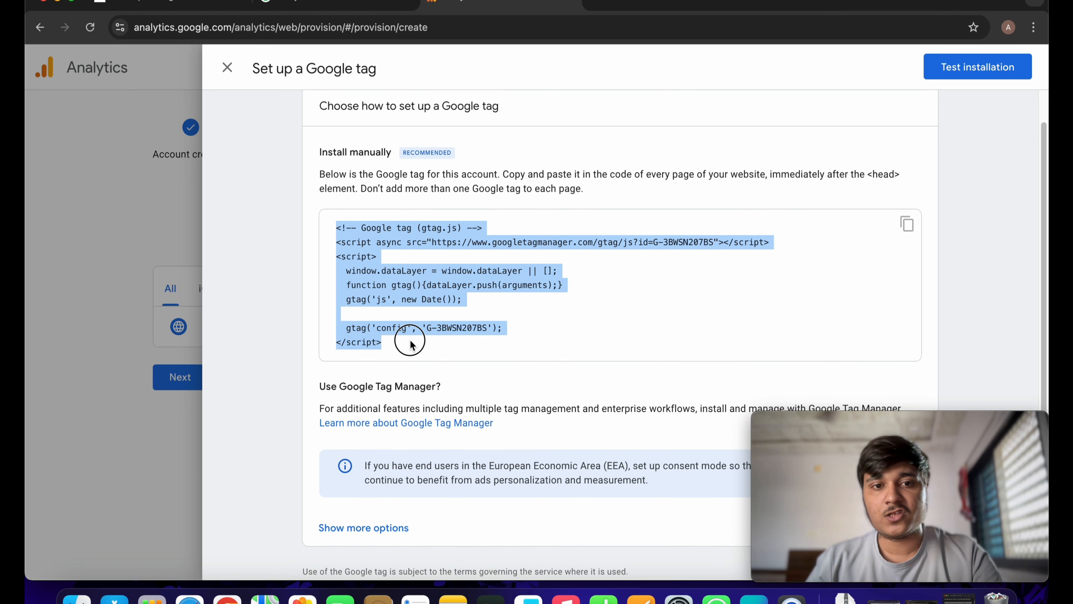
{"action": "left_click", "coordinate": [514, 313]}
{"action": "left_click", "coordinate": [904, 230]}
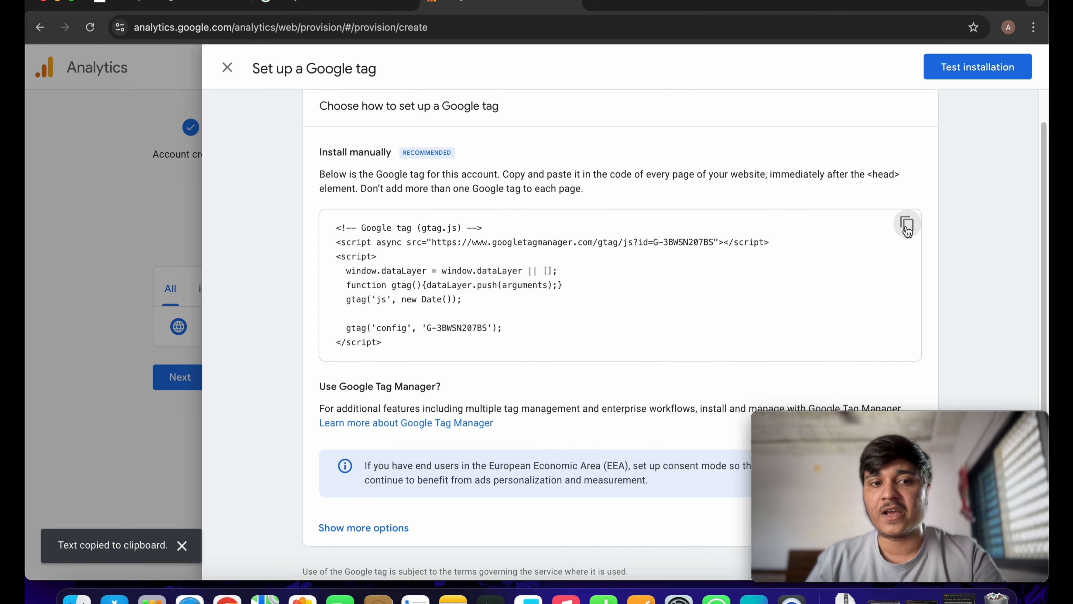
- Open the GeneratePress theme's header.php in the WordPress Theme File Editor, accepting the warning about direct theme edits
{"action": "left_click", "coordinate": [146, 4]}
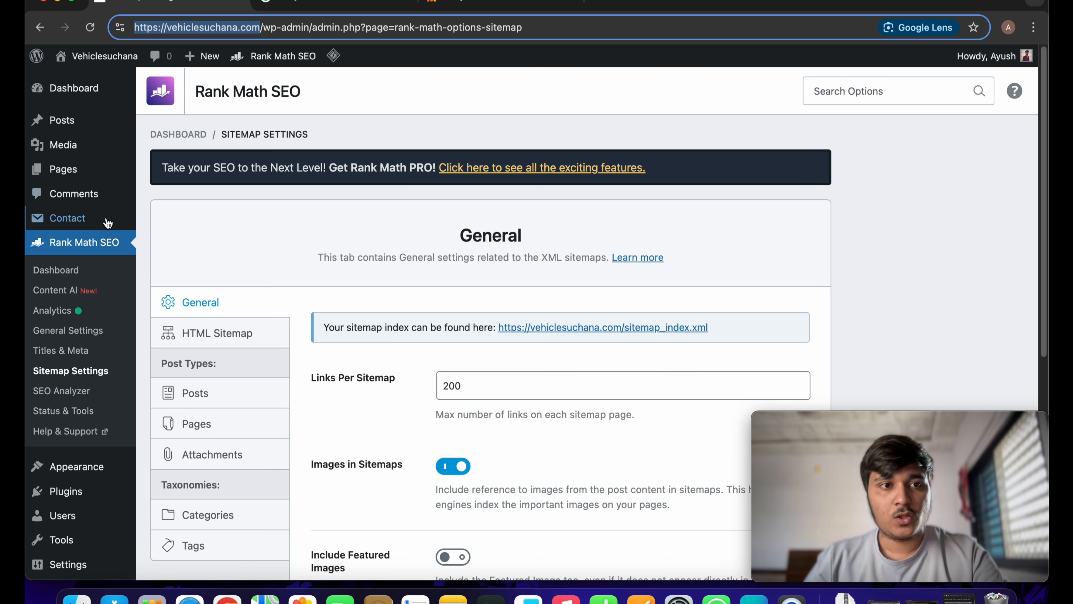
{"action": "mouse_move", "coordinate": [95, 475]}
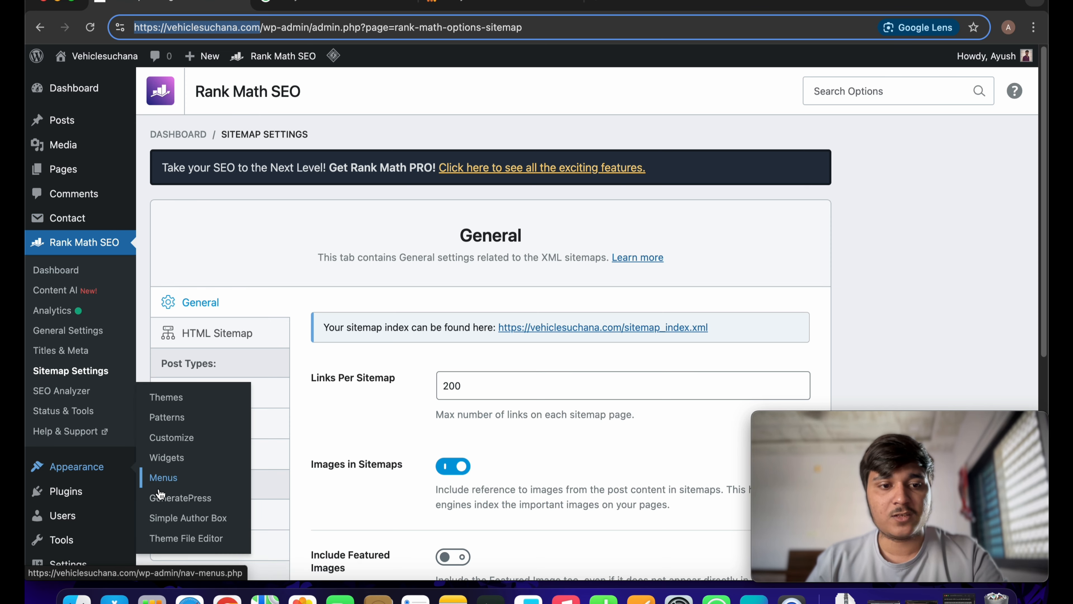
{"action": "left_click", "coordinate": [175, 541]}
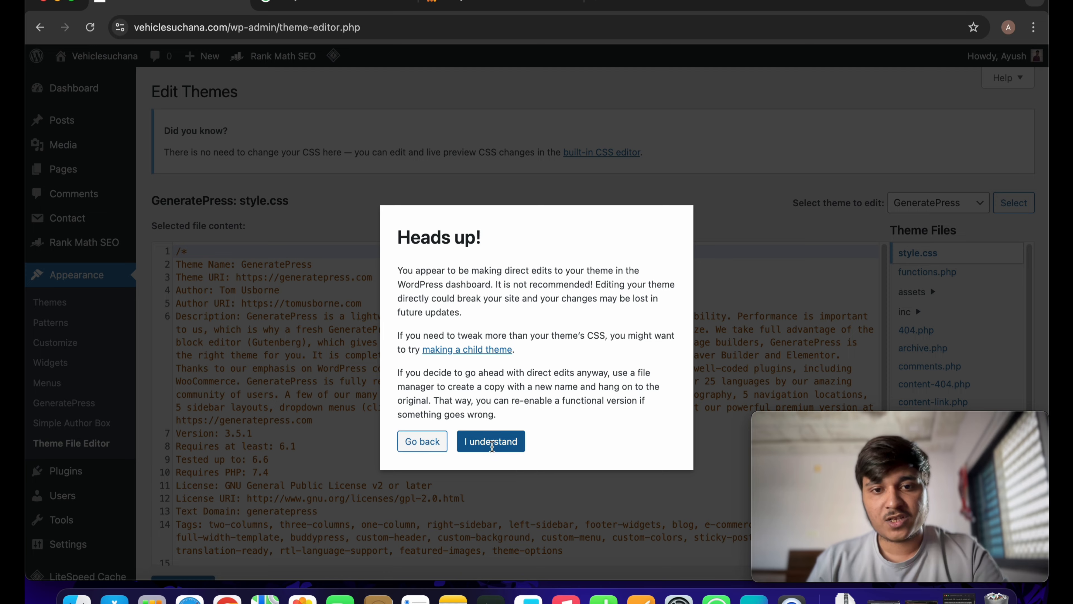
{"action": "left_click", "coordinate": [492, 441]}
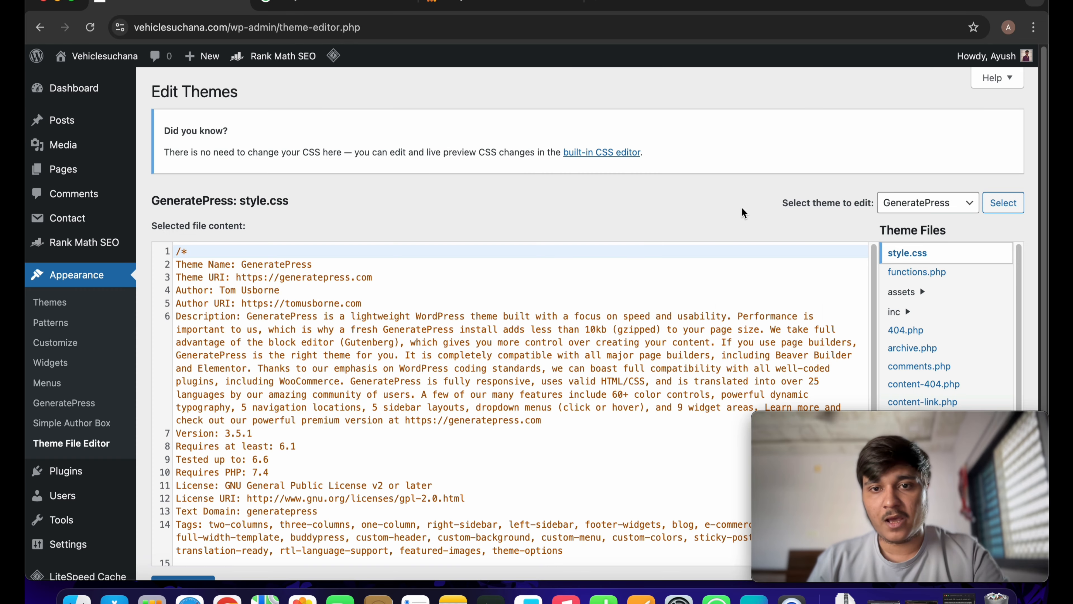
{"action": "scroll", "coordinate": [718, 296], "scroll_direction": "down", "scroll_amount": 3}
{"action": "scroll", "coordinate": [790, 274], "scroll_direction": "down", "scroll_amount": 5}
{"action": "scroll", "coordinate": [938, 328], "scroll_direction": "down", "scroll_amount": 3}
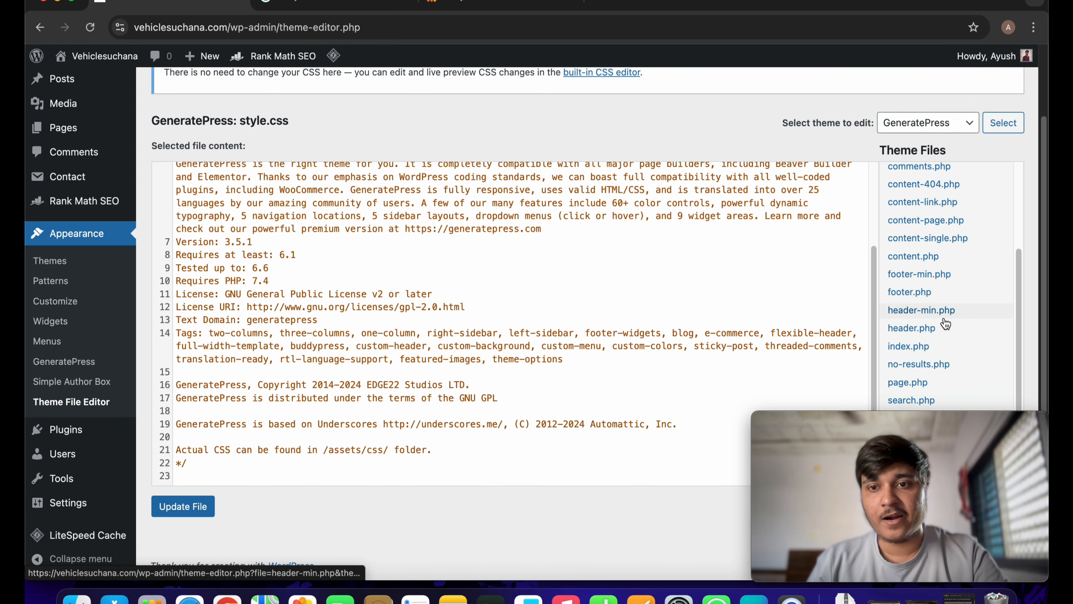
{"action": "left_click", "coordinate": [917, 329]}
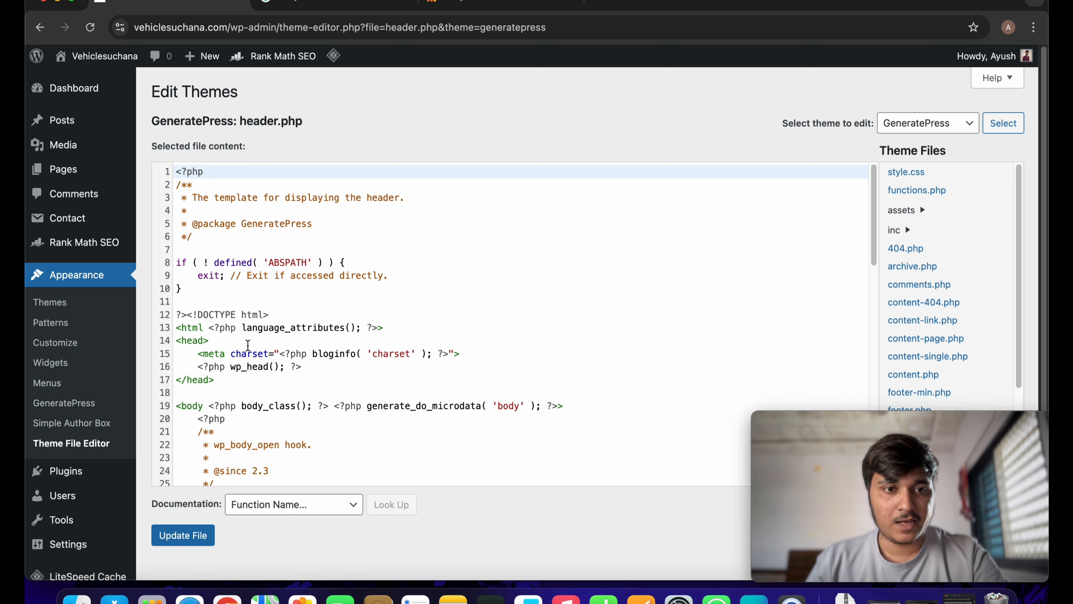
- Paste the copied Google tag code on a new line directly after the opening <head> tag in header.php and update the file
{"action": "left_click", "coordinate": [248, 345]}
{"action": "key", "text": "Return"}
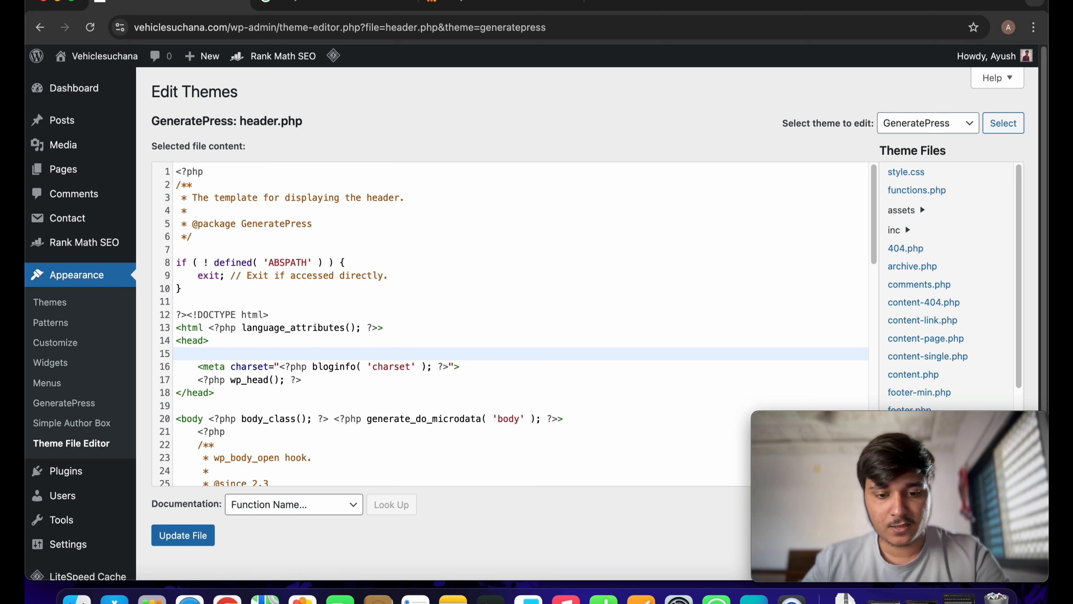
{"action": "key", "text": "super+v"}
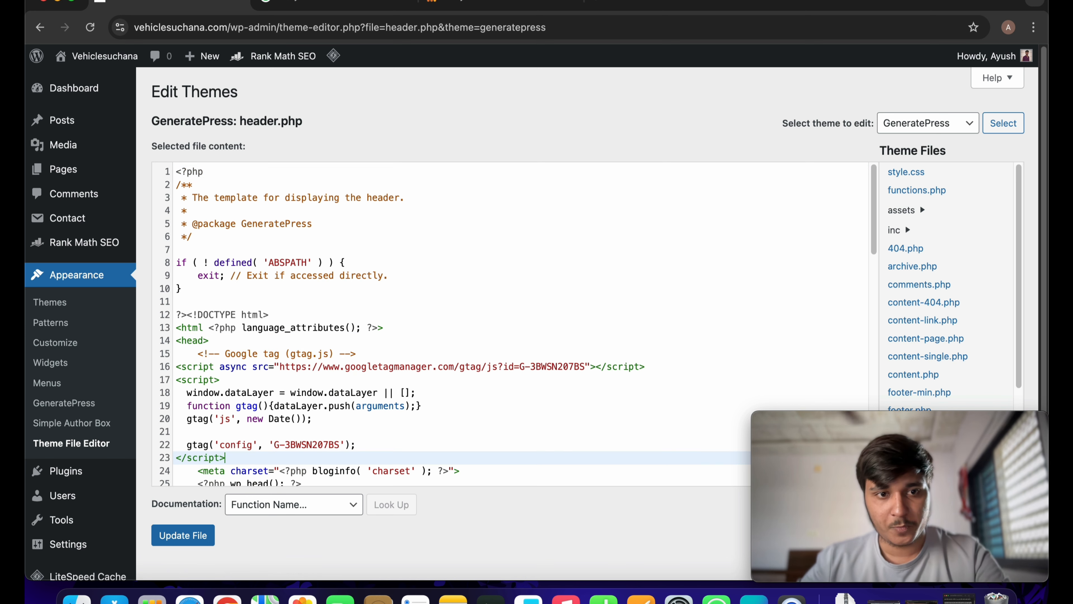
{"action": "left_click", "coordinate": [198, 541]}
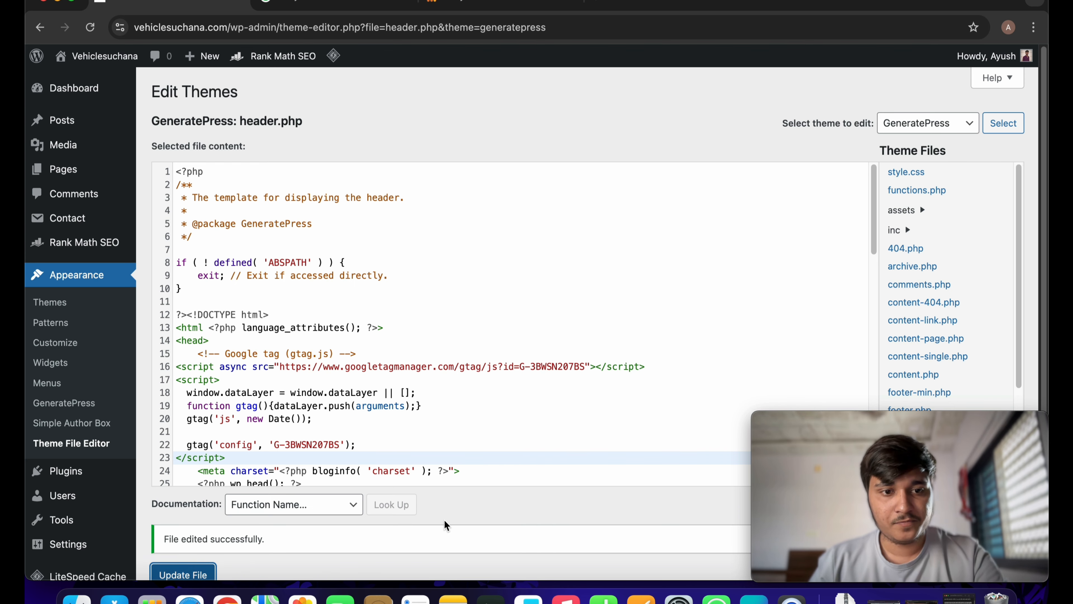
- Switch to Google Analytics and test the Google tag installation
{"action": "scroll", "coordinate": [415, 538], "scroll_direction": "down", "scroll_amount": 2}
{"action": "left_click", "coordinate": [472, 3]}
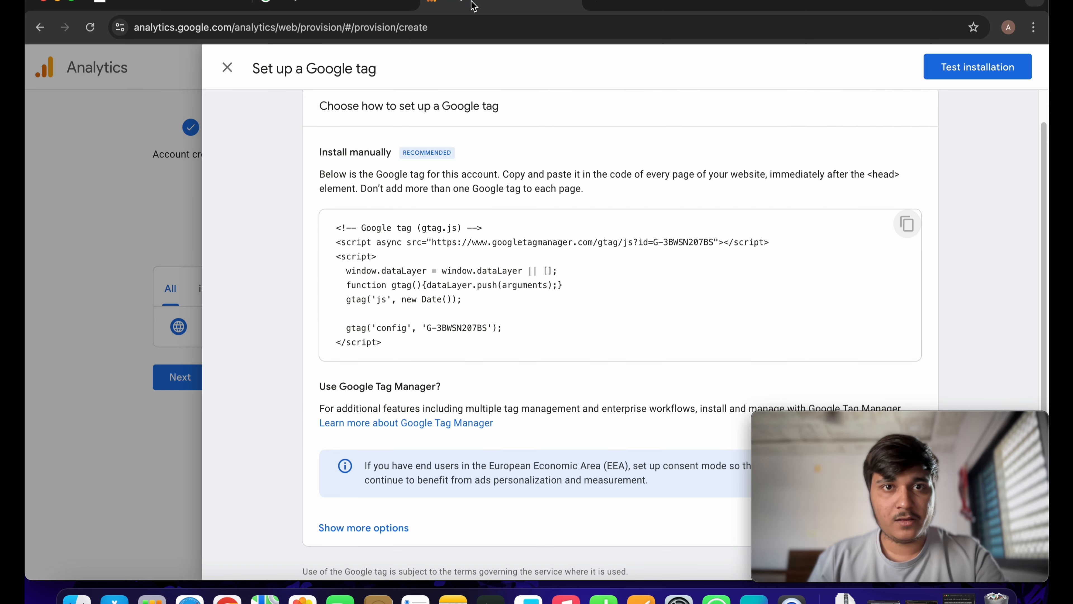
{"action": "left_click", "coordinate": [962, 82]}
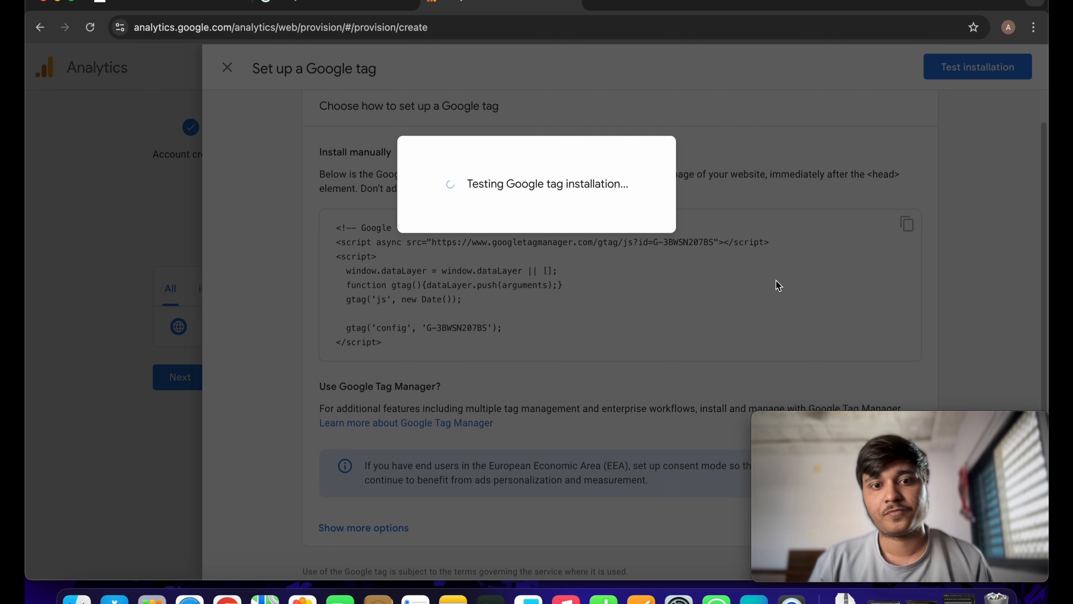
- Switch to the WordPress admin and purge all of the site's LiteSpeed caches
{"action": "left_click", "coordinate": [221, 5]}
{"action": "mouse_move", "coordinate": [344, 60]}
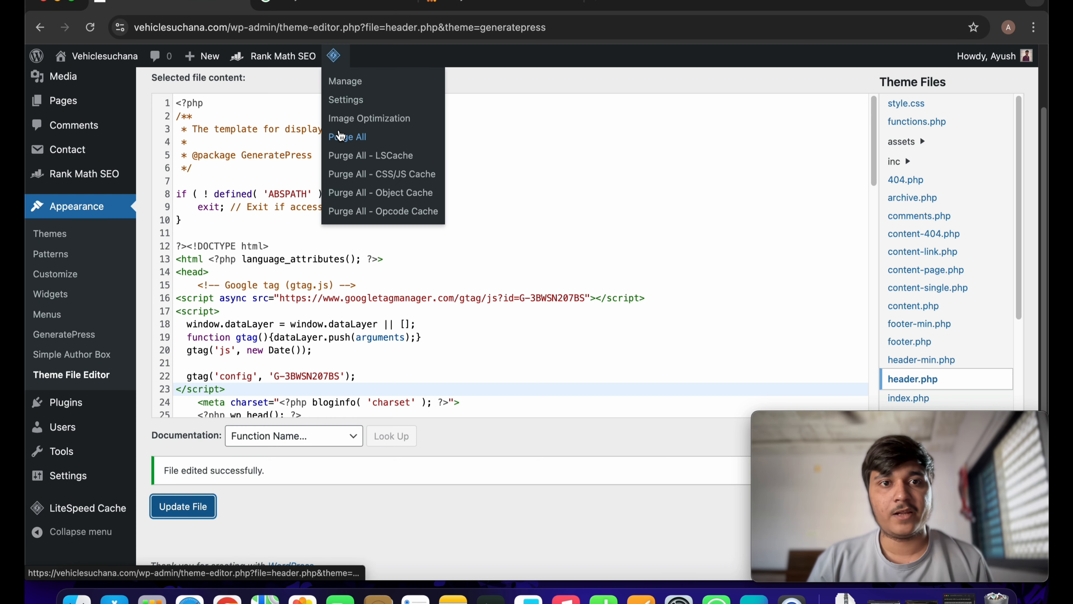
{"action": "left_click", "coordinate": [343, 135]}
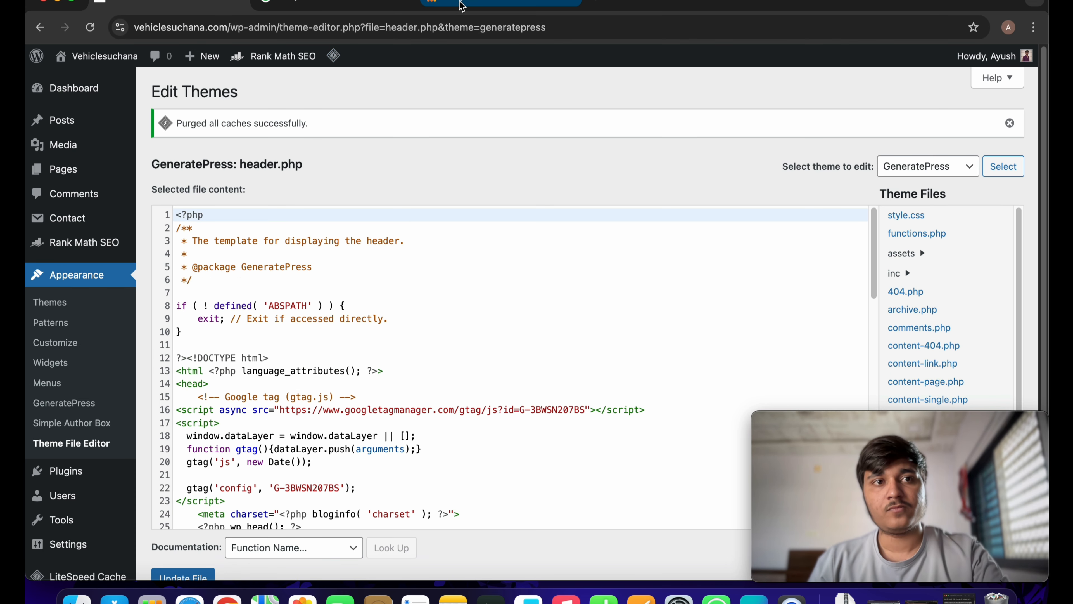
- Return to Google Analytics and retest the Google tag installation
{"action": "left_click", "coordinate": [460, 7]}
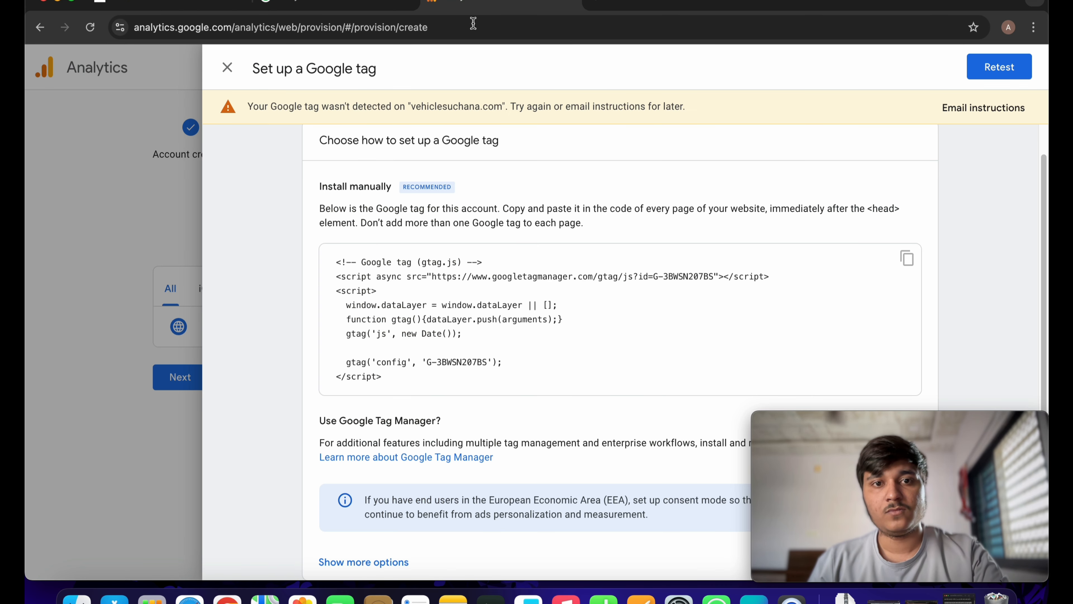
{"action": "left_click", "coordinate": [999, 59]}
{"action": "scroll", "coordinate": [416, 481], "scroll_direction": "down", "scroll_amount": 1}
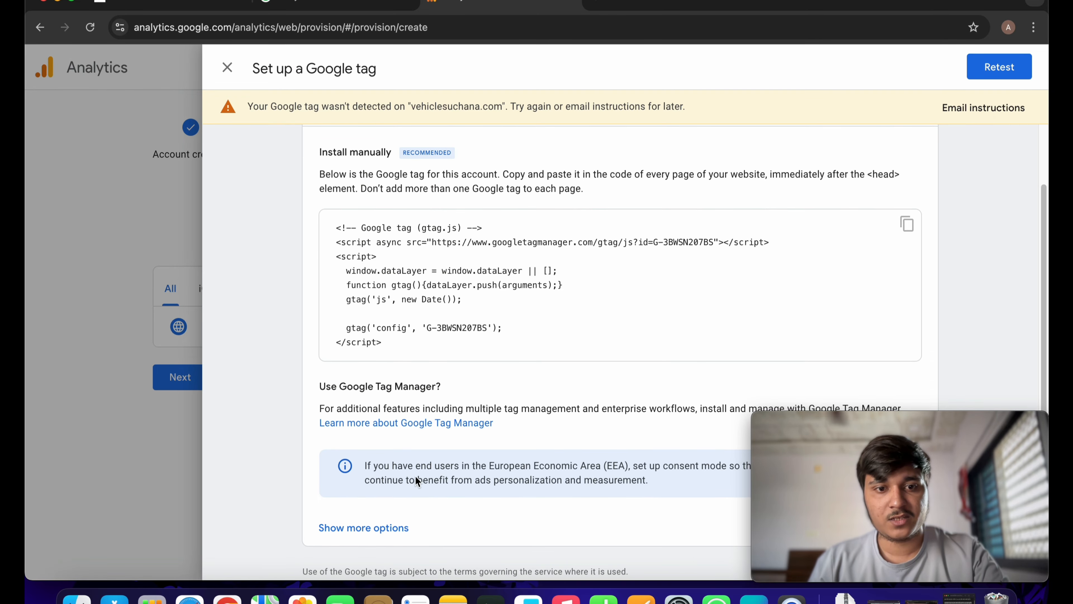
{"action": "left_click", "coordinate": [226, 68]}
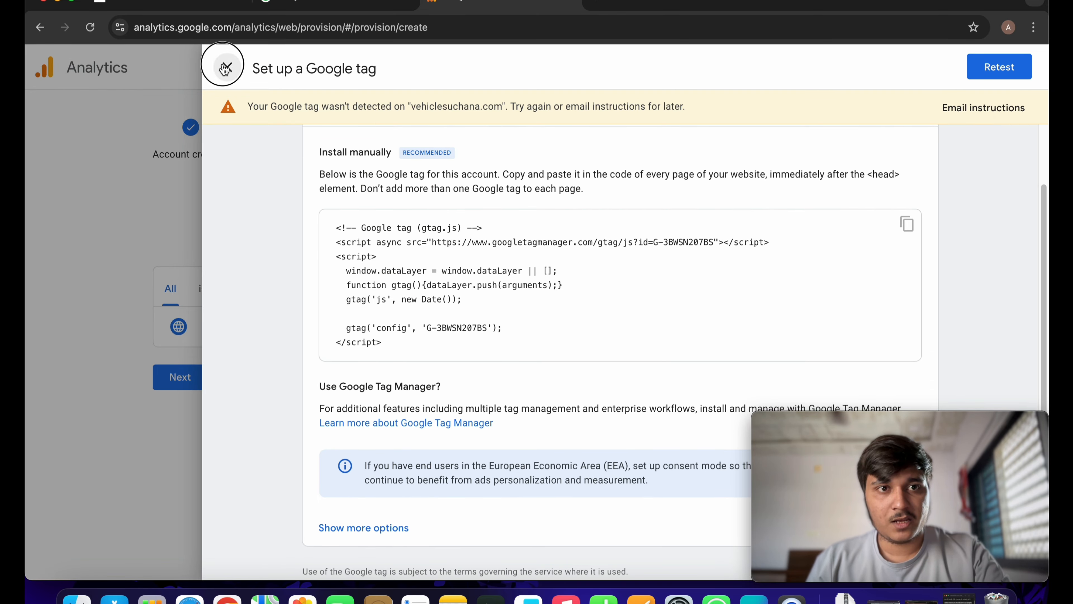
{"action": "left_click", "coordinate": [577, 344]}
{"action": "scroll", "coordinate": [422, 423], "scroll_direction": "down", "scroll_amount": 10}
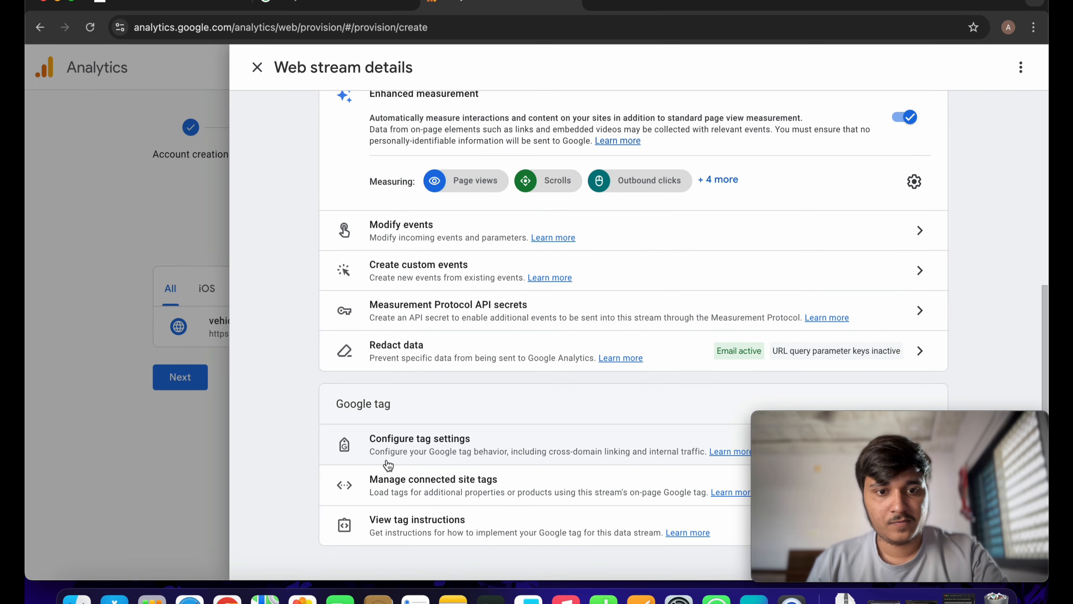
{"action": "left_click", "coordinate": [430, 524]}
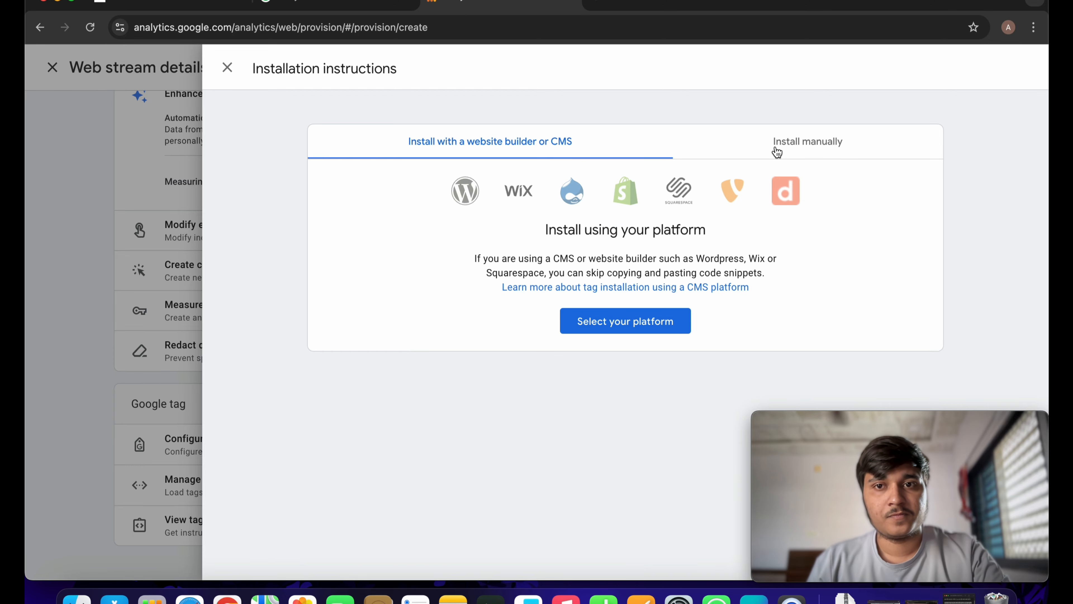
{"action": "left_click", "coordinate": [808, 148]}
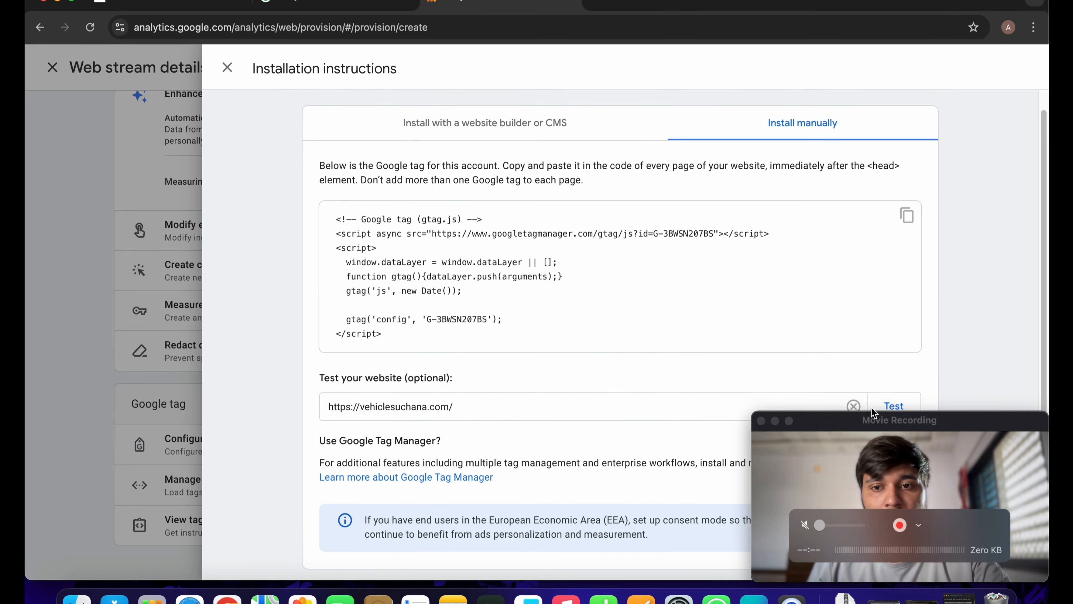
{"action": "left_click_drag", "start_coordinate": [864, 446], "coordinate": [137, 48]}
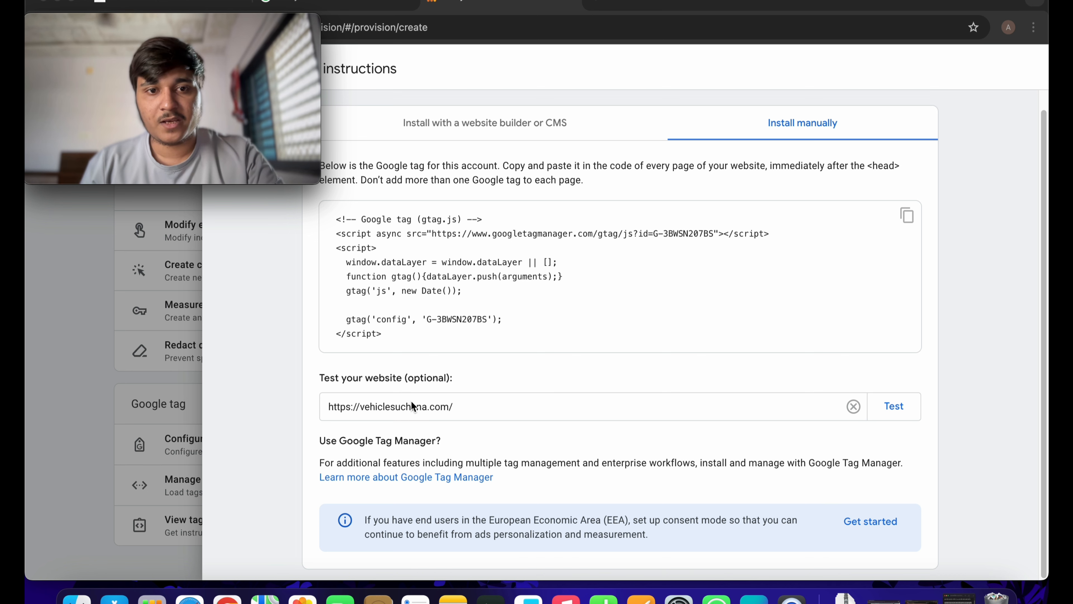
{"action": "left_click", "coordinate": [884, 413]}
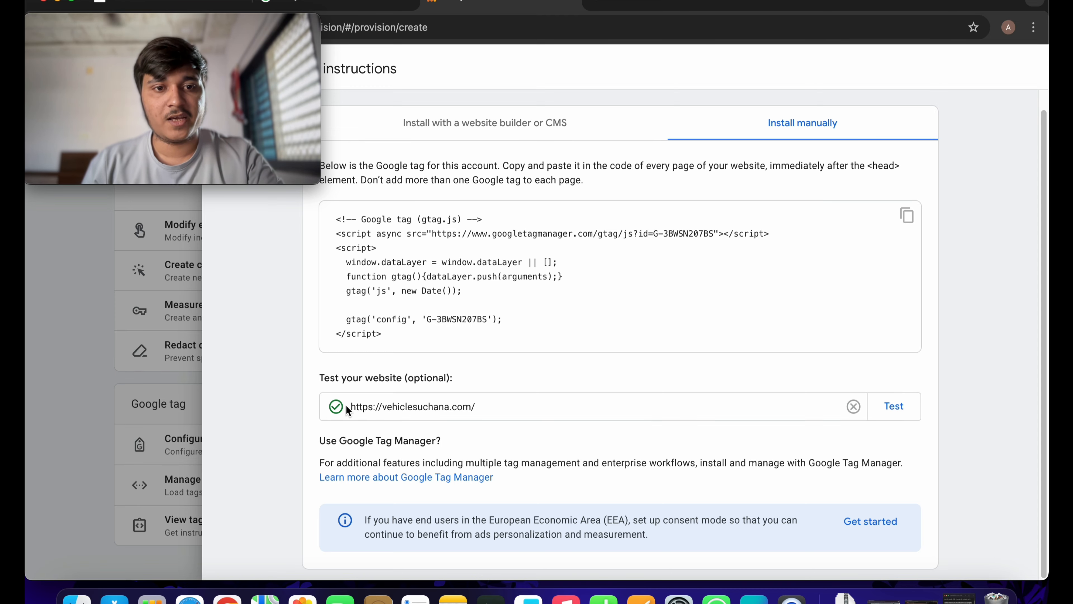
- Close the stream's installation instructions and finish the data collection setup, continuing to the Analytics home page
{"action": "left_click", "coordinate": [149, 359]}
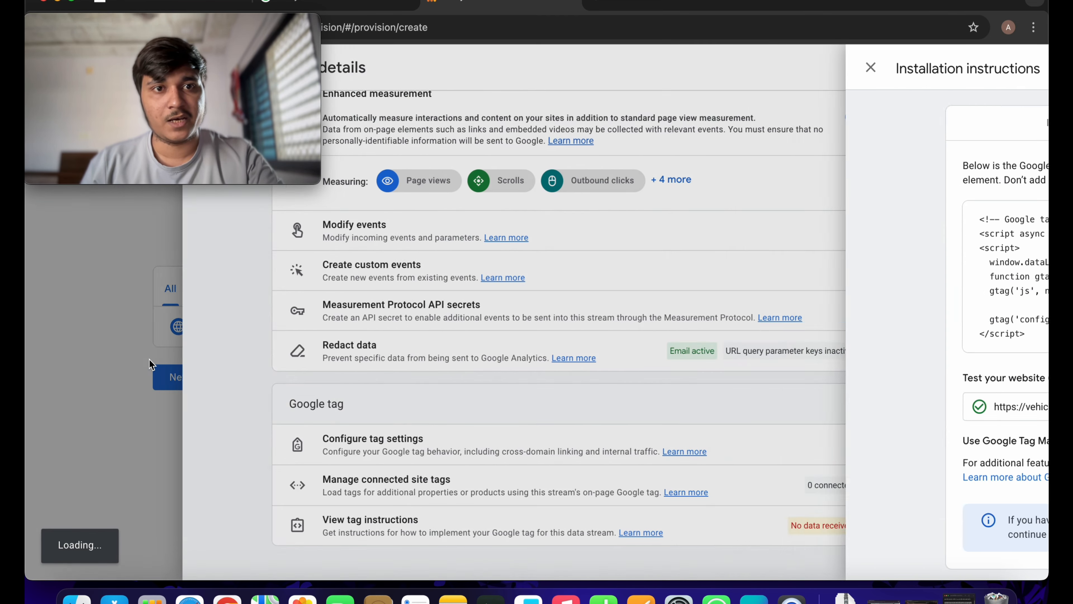
{"action": "left_click", "coordinate": [182, 400]}
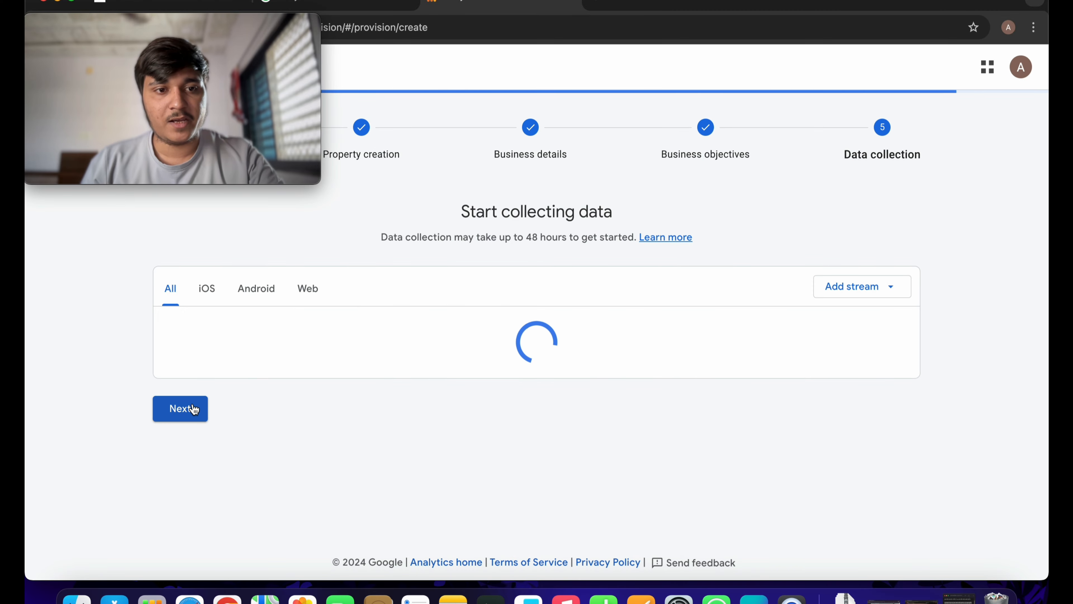
{"action": "left_click", "coordinate": [197, 383]}
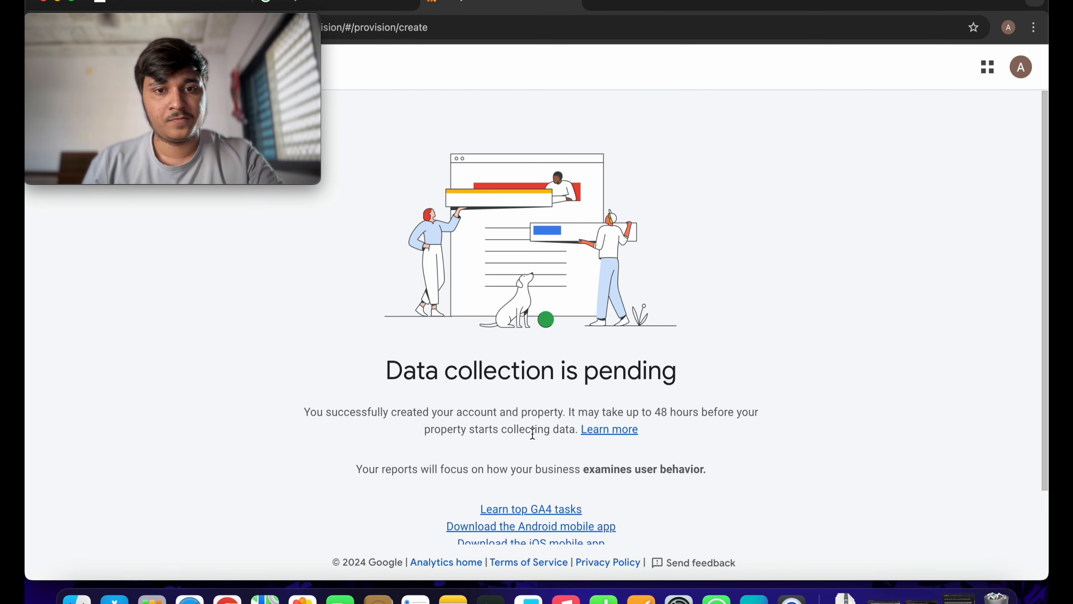
{"action": "scroll", "coordinate": [532, 434], "scroll_direction": "down", "scroll_amount": 2}
{"action": "left_click", "coordinate": [558, 530]}
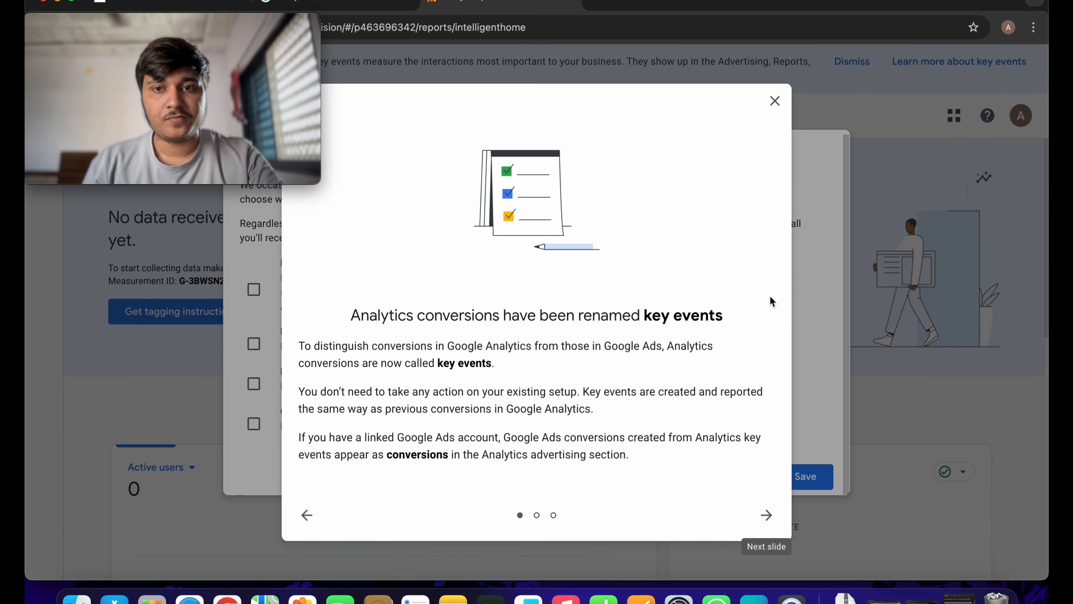
- Dismiss the key events introduction and save the email communications preferences with every option left unticked
{"action": "left_click", "coordinate": [774, 100]}
{"action": "left_click", "coordinate": [806, 476]}
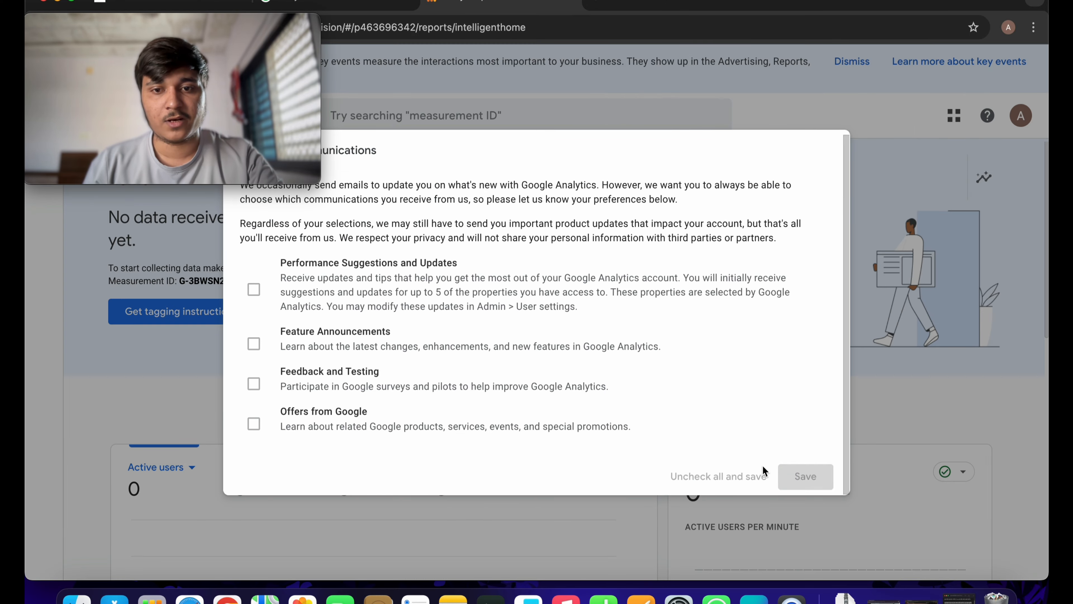
{"action": "left_click_drag", "start_coordinate": [227, 22], "coordinate": [979, 57]}
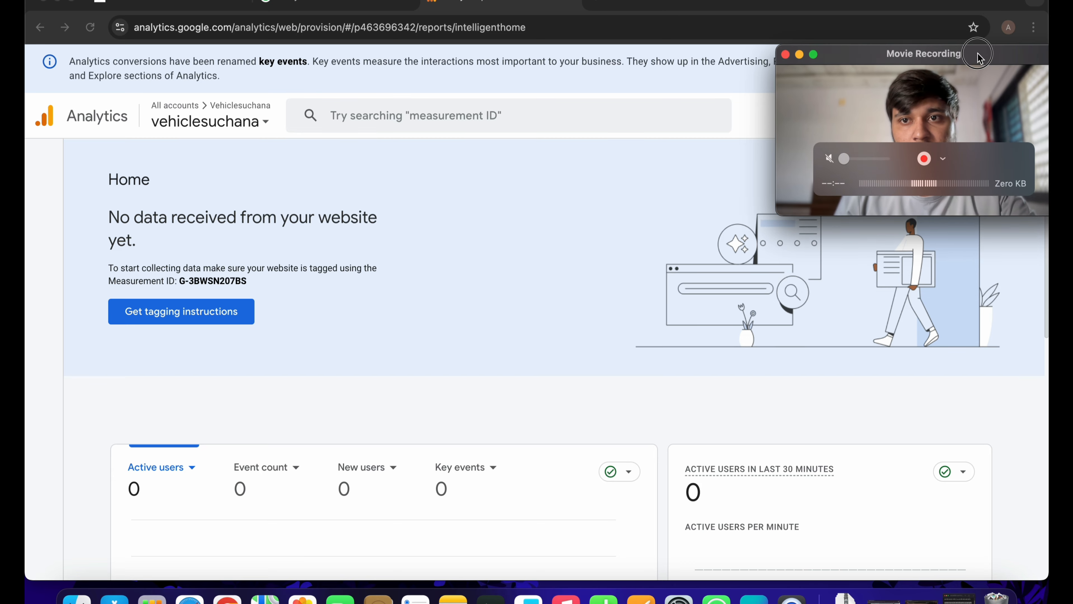
- Visit the live Vehiclesuchana site from WordPress in a new tab and open its TVS Apache RR 310 post
{"action": "left_click", "coordinate": [179, 1]}
{"action": "mouse_move", "coordinate": [100, 63]}
{"action": "left_click", "coordinate": [103, 86]}
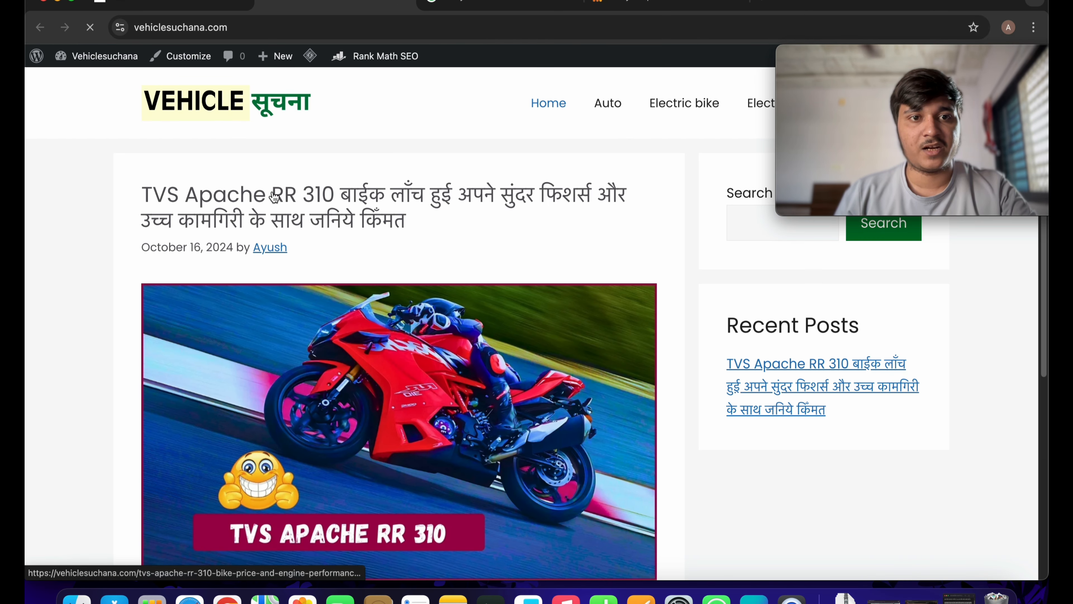
{"action": "left_click", "coordinate": [285, 193]}
- Check the active-user cards on the Google Analytics home page and examine the Realtime overview report
{"action": "left_click", "coordinate": [608, 3]}
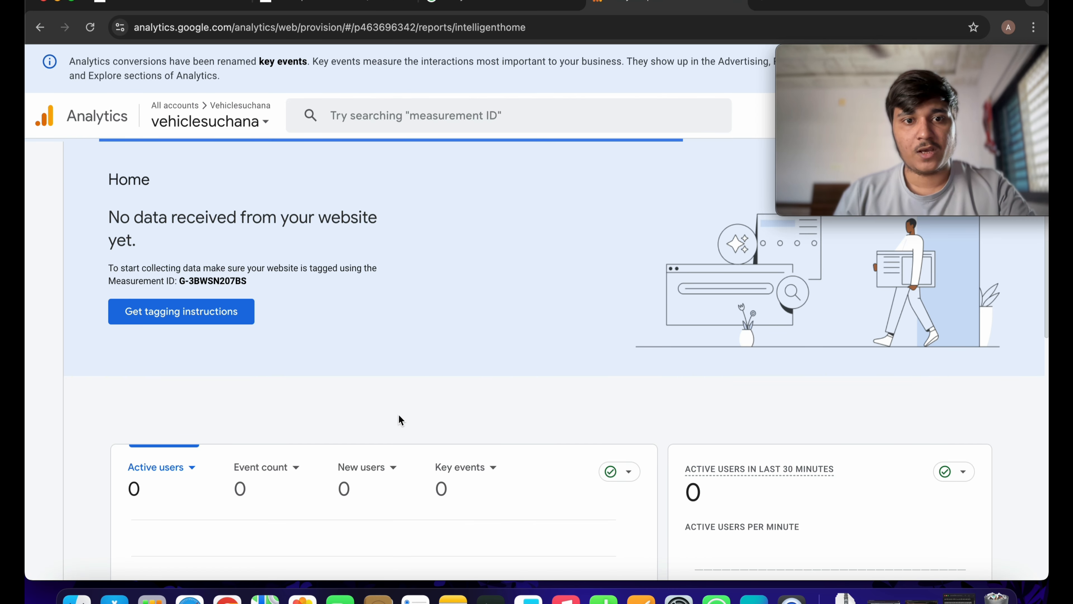
{"action": "scroll", "coordinate": [655, 423], "scroll_direction": "down", "scroll_amount": 5}
{"action": "scroll", "coordinate": [663, 422], "scroll_direction": "up", "scroll_amount": 3}
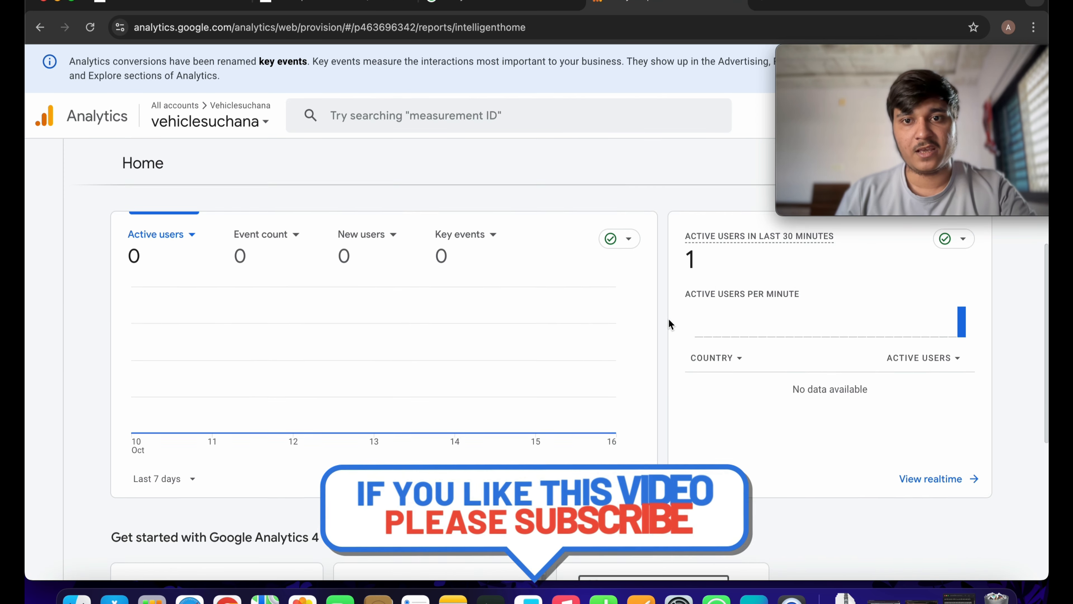
{"action": "double_click", "coordinate": [709, 334]}
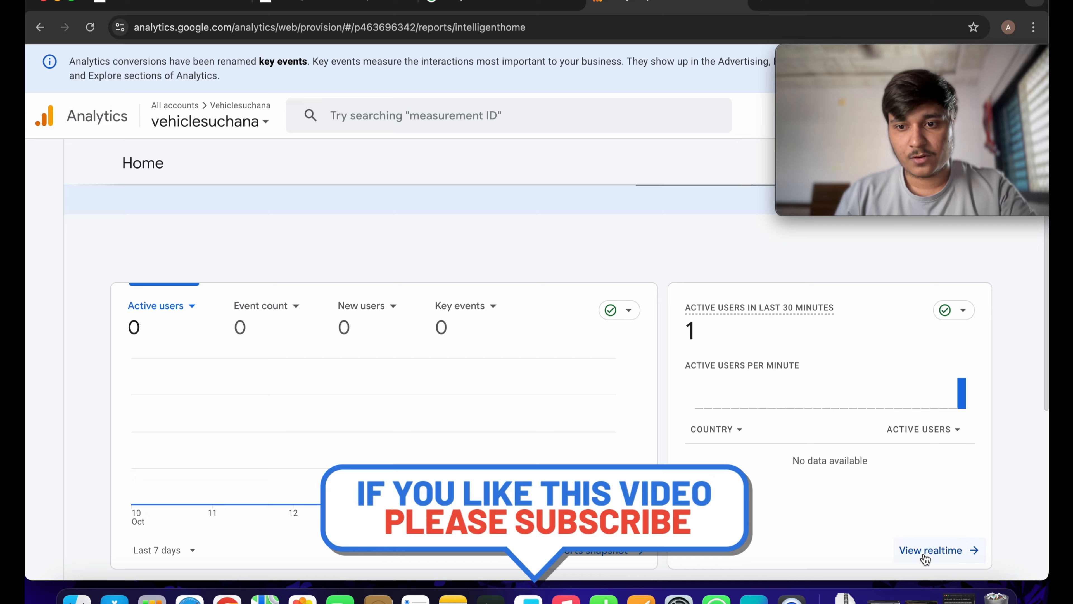
{"action": "left_click", "coordinate": [940, 549]}
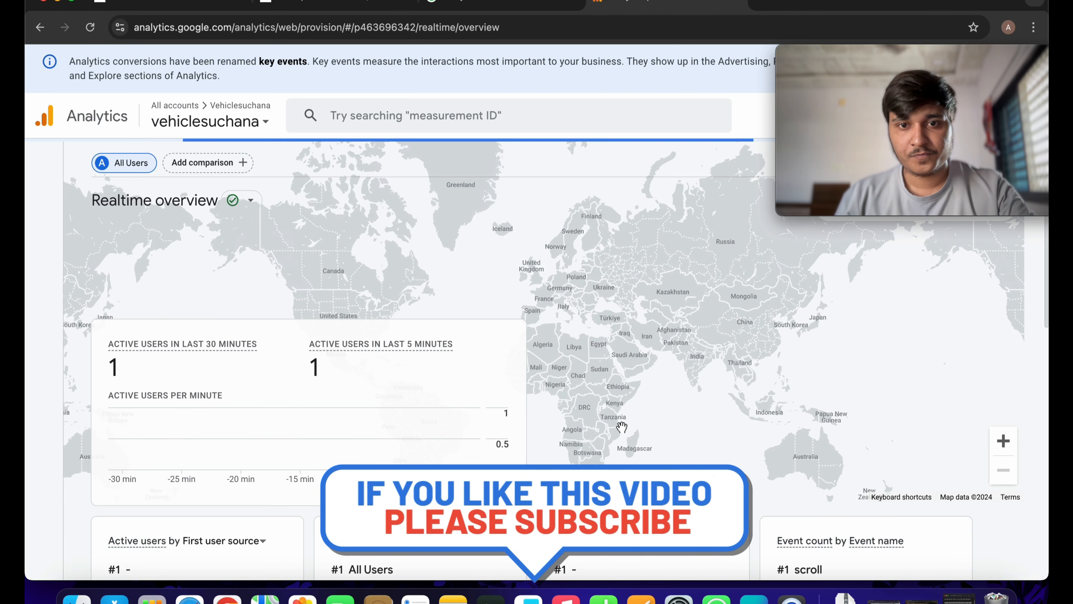
{"action": "scroll", "coordinate": [718, 501], "scroll_direction": "down", "scroll_amount": 10}
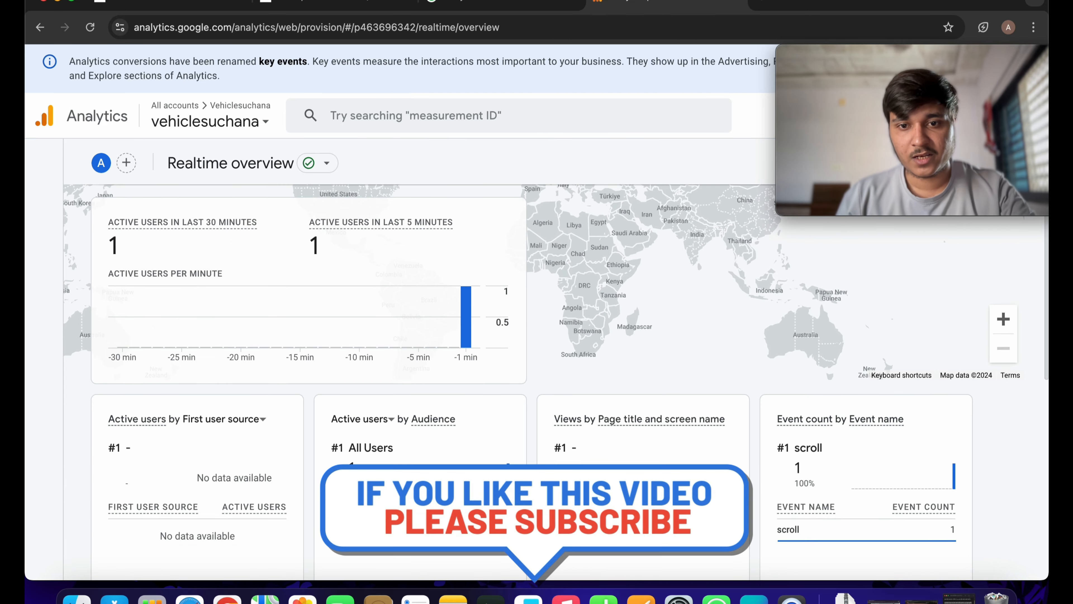
{"action": "scroll", "coordinate": [731, 486], "scroll_direction": "up", "scroll_amount": 3}
{"action": "scroll", "coordinate": [731, 486], "scroll_direction": "up", "scroll_amount": 7}
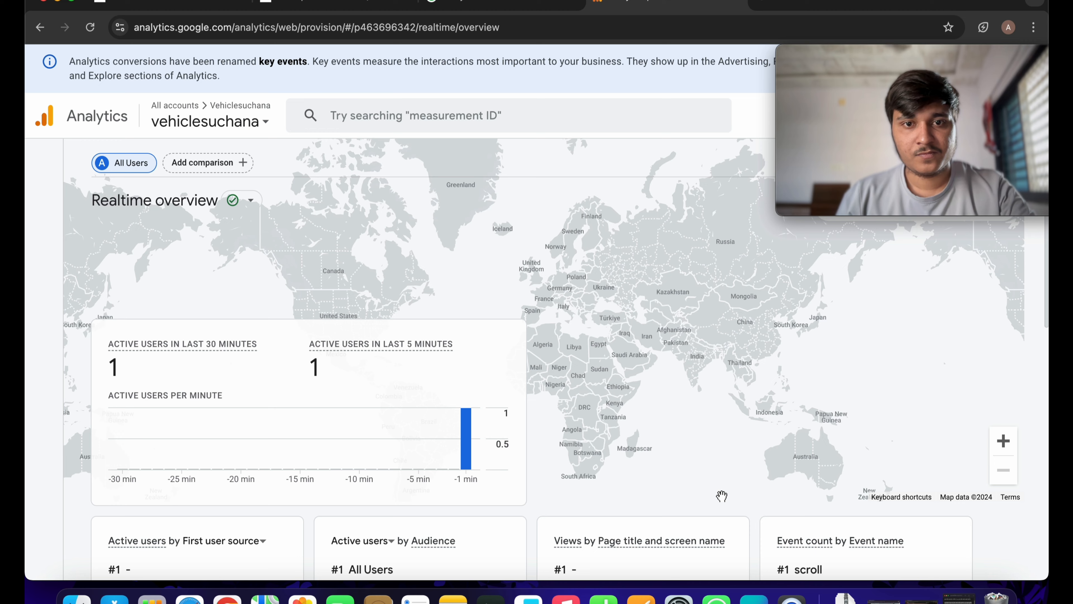
{"action": "scroll", "coordinate": [545, 431], "scroll_direction": "down", "scroll_amount": 8}
{"action": "scroll", "coordinate": [423, 386], "scroll_direction": "down", "scroll_amount": 3}
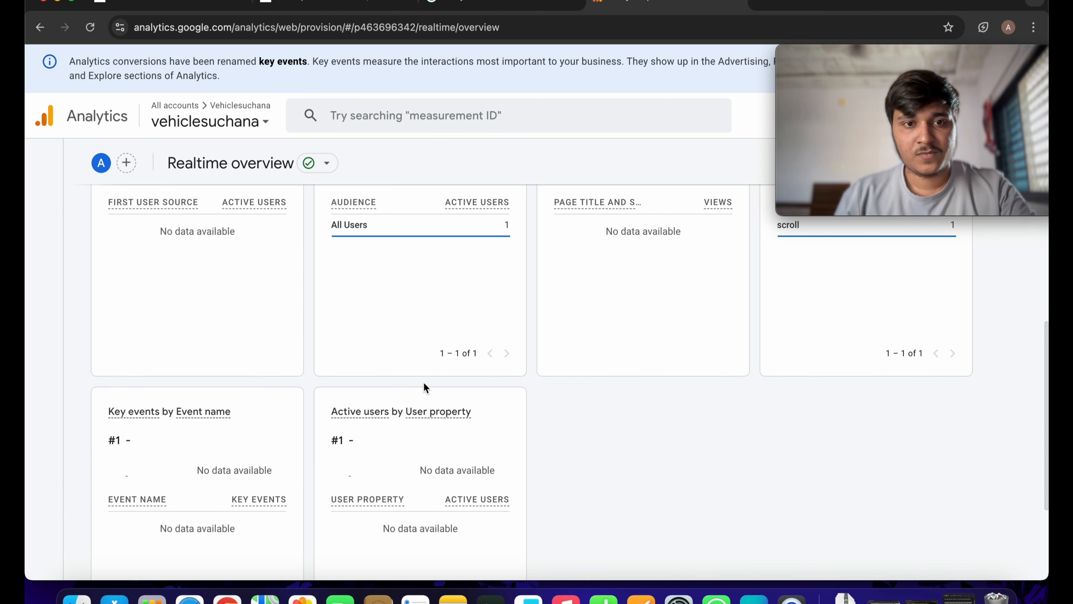
- Examine the Realtime overview's map and cards, opening the scroll event's parameters and checking the page titles viewed
{"action": "scroll", "coordinate": [373, 337], "scroll_direction": "up", "scroll_amount": 7}
{"action": "left_click_drag", "start_coordinate": [634, 290], "coordinate": [726, 298]}
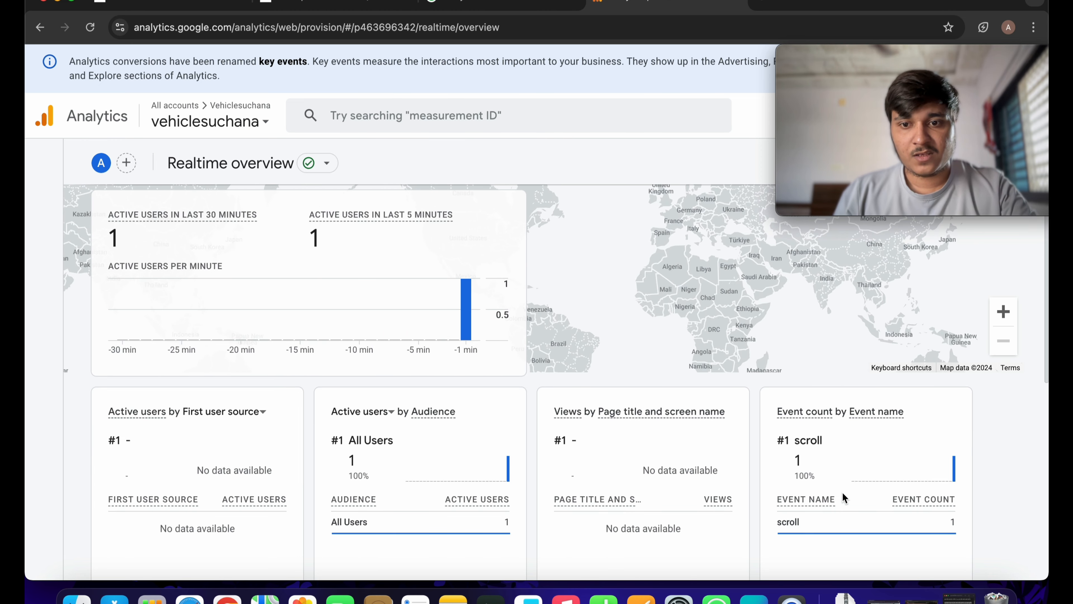
{"action": "scroll", "coordinate": [808, 410], "scroll_direction": "down", "scroll_amount": 3}
{"action": "left_click", "coordinate": [790, 404]}
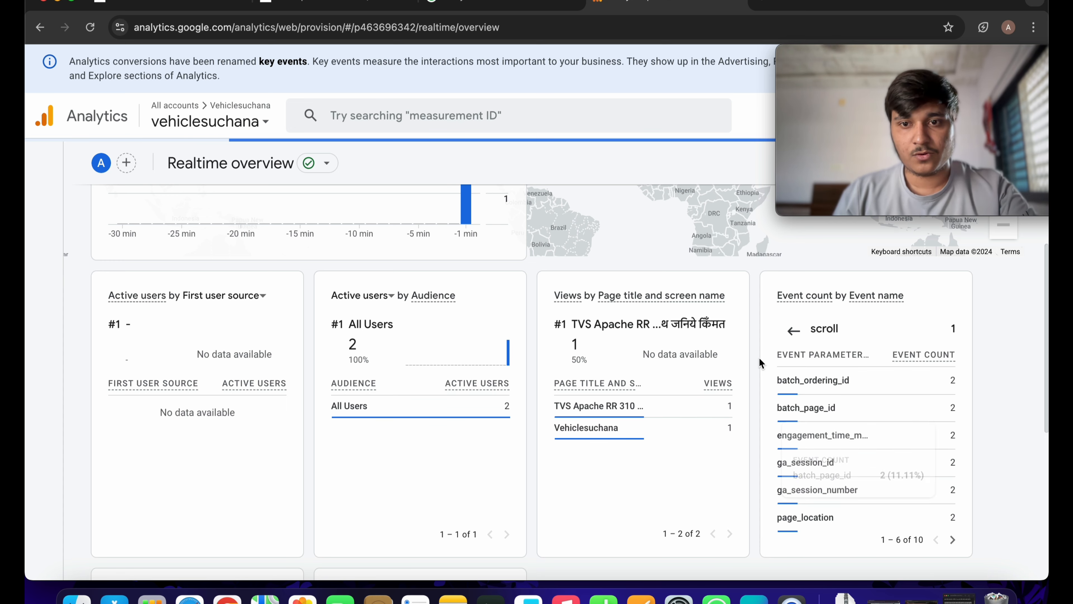
{"action": "left_click_drag", "start_coordinate": [554, 406], "coordinate": [636, 408]}
- Open the vehiclesuchana property's Google Analytics home page in a new tab and dismiss the key events introduction
{"action": "key", "text": "super+t"}
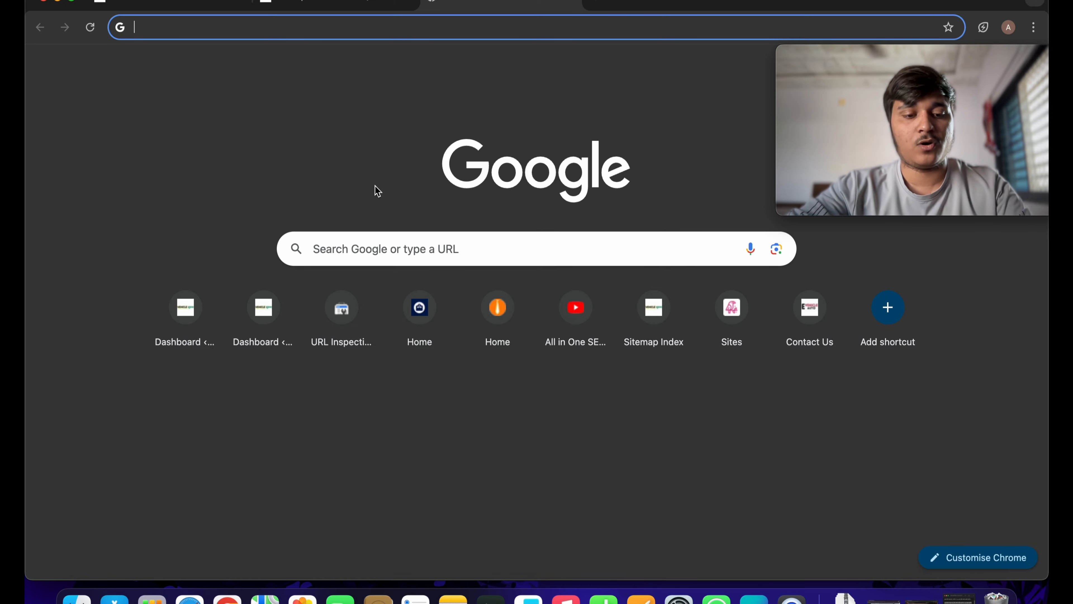
{"action": "type", "text": "ana"}
{"action": "left_click", "coordinate": [376, 202]}
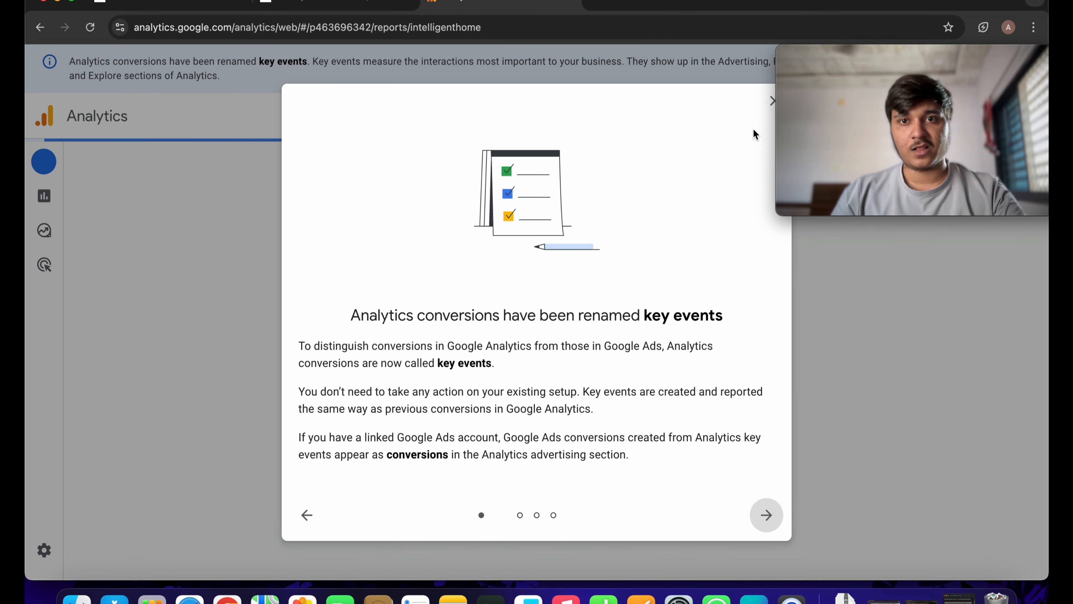
{"action": "left_click", "coordinate": [772, 103]}
- Examine the Analytics home page's data collection status, seven-day activity chart and card of active users in the last 30 minutes
{"action": "scroll", "coordinate": [801, 484], "scroll_direction": "down", "scroll_amount": 6}
{"action": "scroll", "coordinate": [790, 494], "scroll_direction": "up", "scroll_amount": 5}
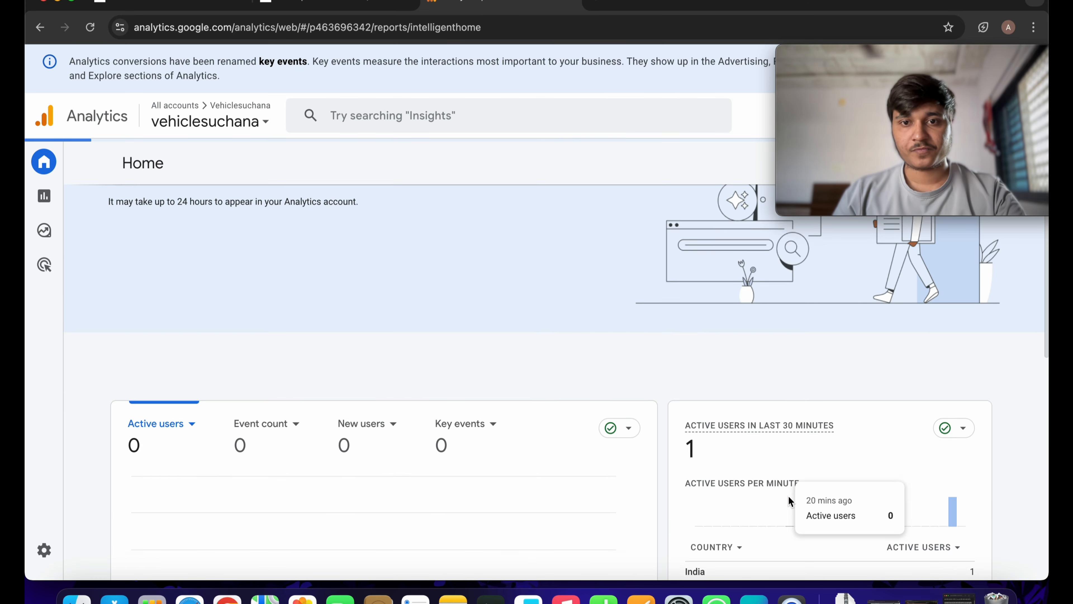
{"action": "scroll", "coordinate": [788, 495], "scroll_direction": "up", "scroll_amount": 1}
{"action": "scroll", "coordinate": [780, 435], "scroll_direction": "down", "scroll_amount": 8}
{"action": "scroll", "coordinate": [785, 442], "scroll_direction": "up", "scroll_amount": 7}
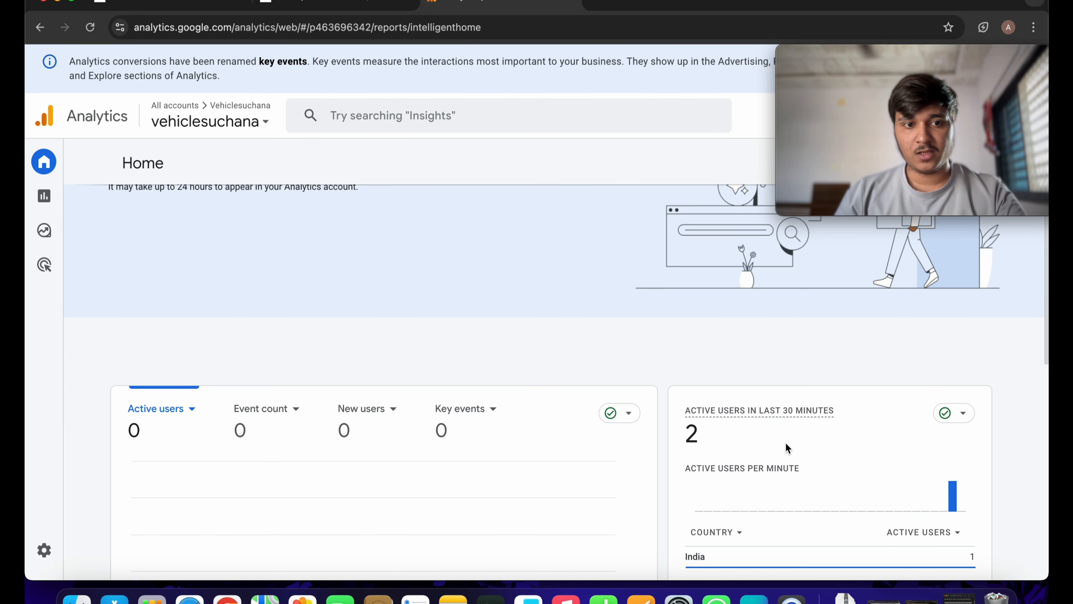
{"action": "scroll", "coordinate": [927, 500], "scroll_direction": "down", "scroll_amount": 8}
{"action": "scroll", "coordinate": [815, 451], "scroll_direction": "up", "scroll_amount": 5}
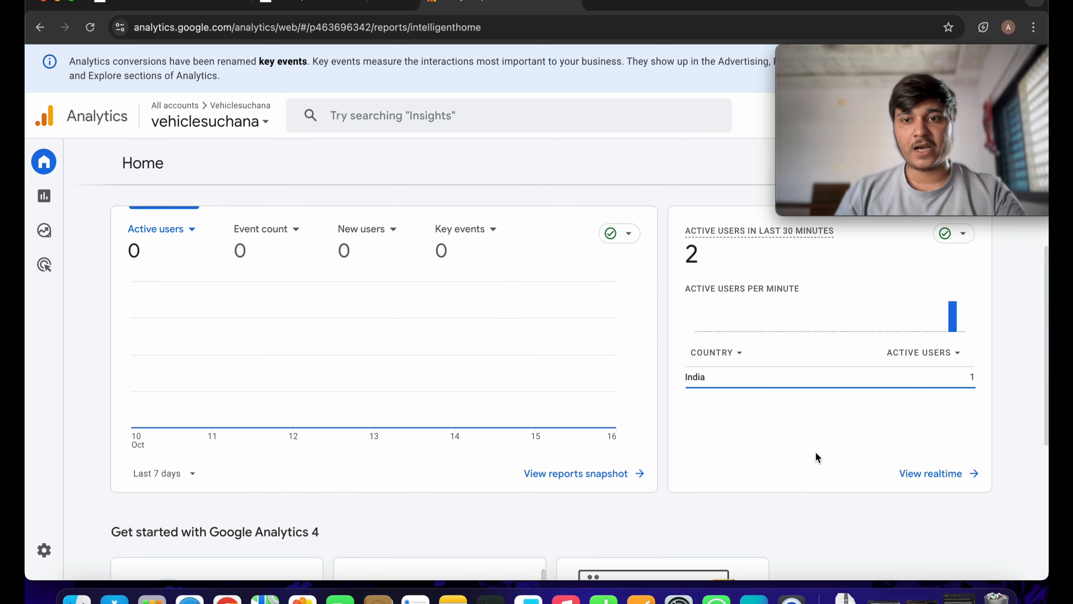
{"action": "scroll", "coordinate": [926, 470], "scroll_direction": "up", "scroll_amount": 5}
{"action": "scroll", "coordinate": [906, 470], "scroll_direction": "down", "scroll_amount": 6}
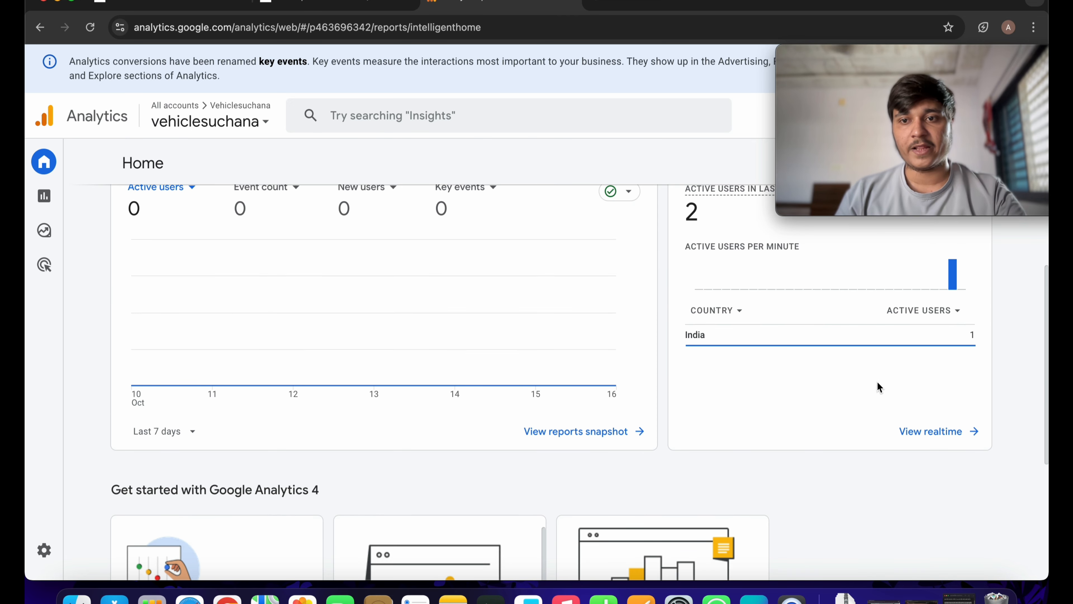
{"action": "scroll", "coordinate": [661, 393], "scroll_direction": "up", "scroll_amount": 5}
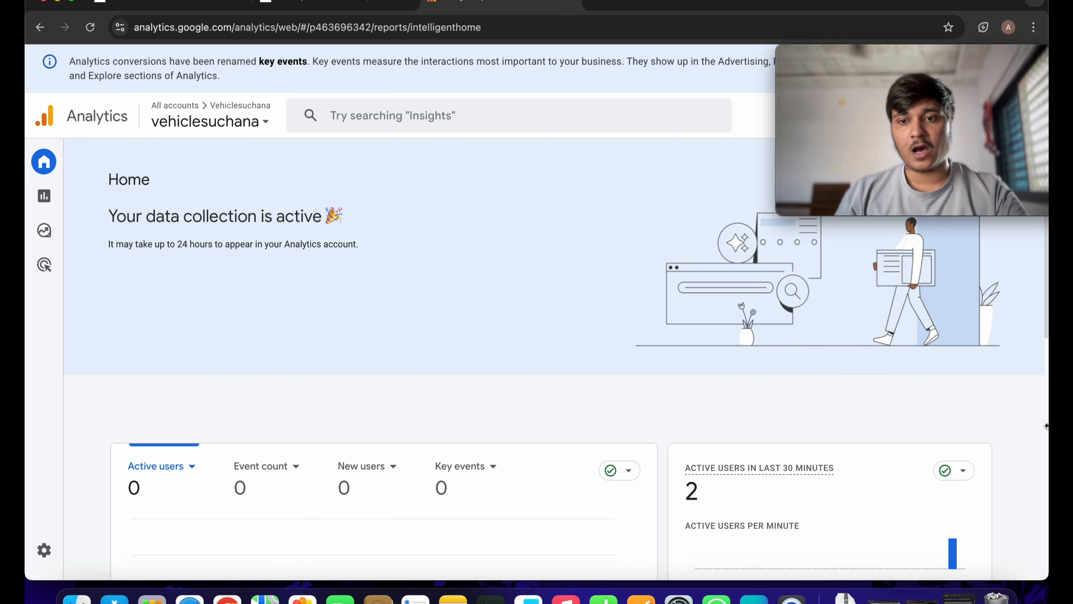
{"action": "scroll", "coordinate": [952, 527], "scroll_direction": "down", "scroll_amount": 3}
{"action": "scroll", "coordinate": [934, 544], "scroll_direction": "down", "scroll_amount": 4}
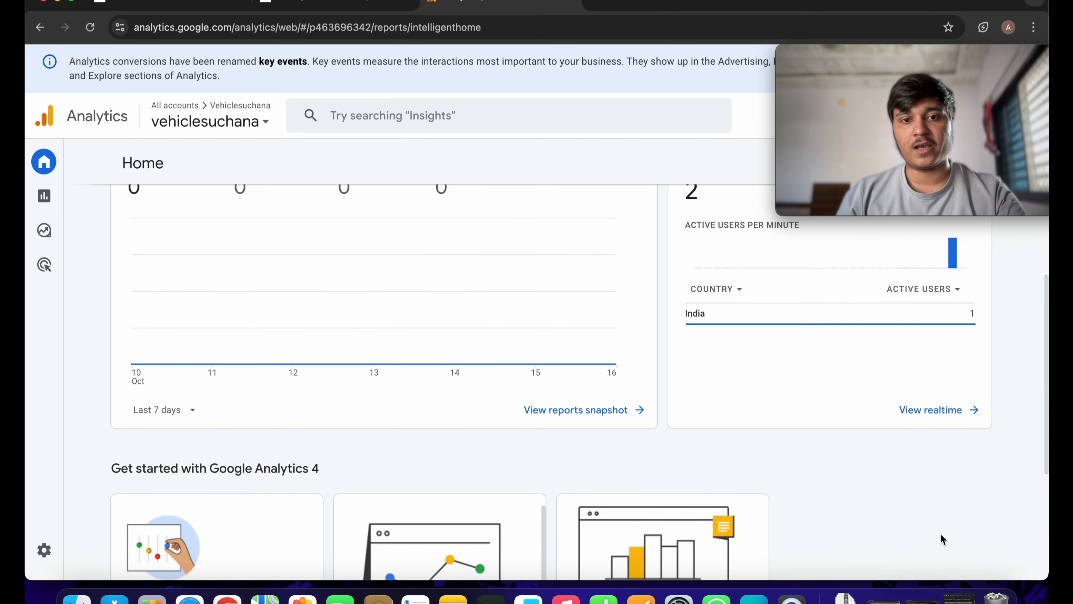
{"action": "scroll", "coordinate": [939, 532], "scroll_direction": "up", "scroll_amount": 2}
{"action": "scroll", "coordinate": [943, 539], "scroll_direction": "up", "scroll_amount": 4}
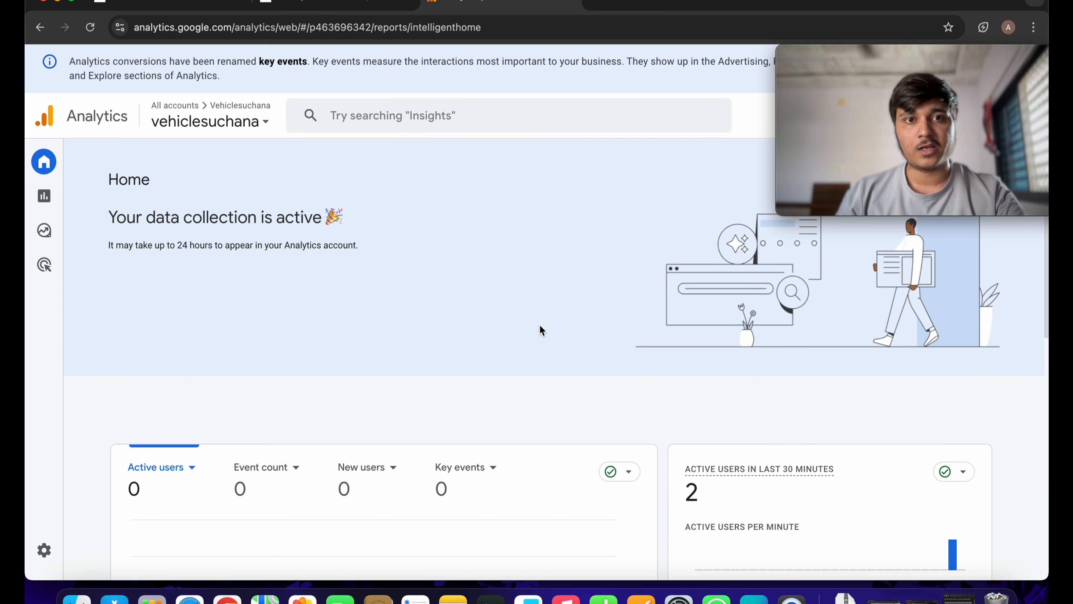
- Close the Analytics and TVS Apache RR 310 post tabs and open the Rank Math SEO dashboard in WordPress
{"action": "left_click", "coordinate": [573, 2]}
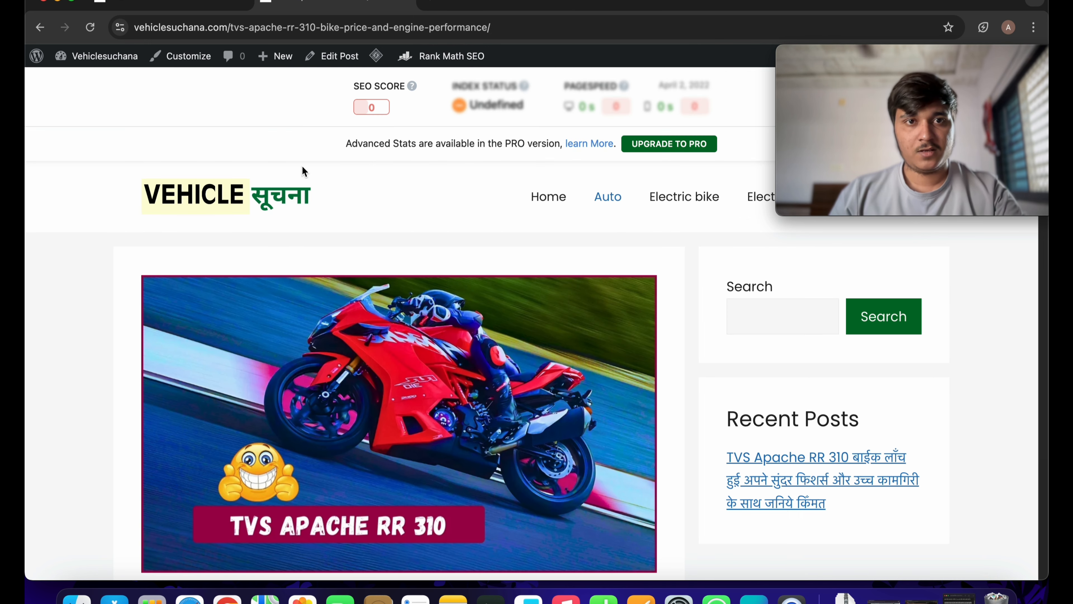
{"action": "left_click", "coordinate": [412, 3]}
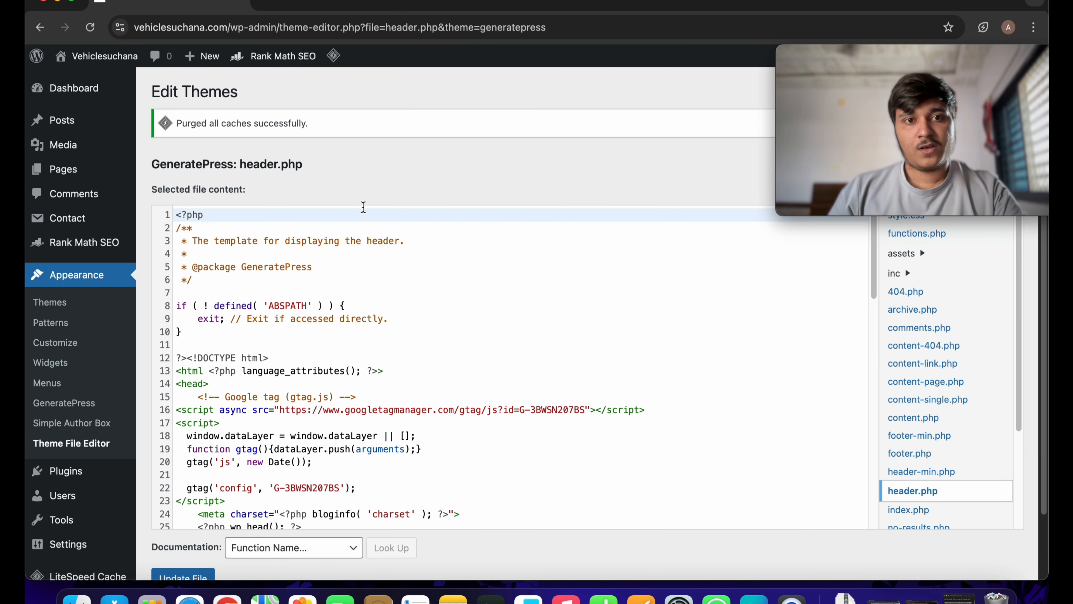
{"action": "mouse_move", "coordinate": [84, 245]}
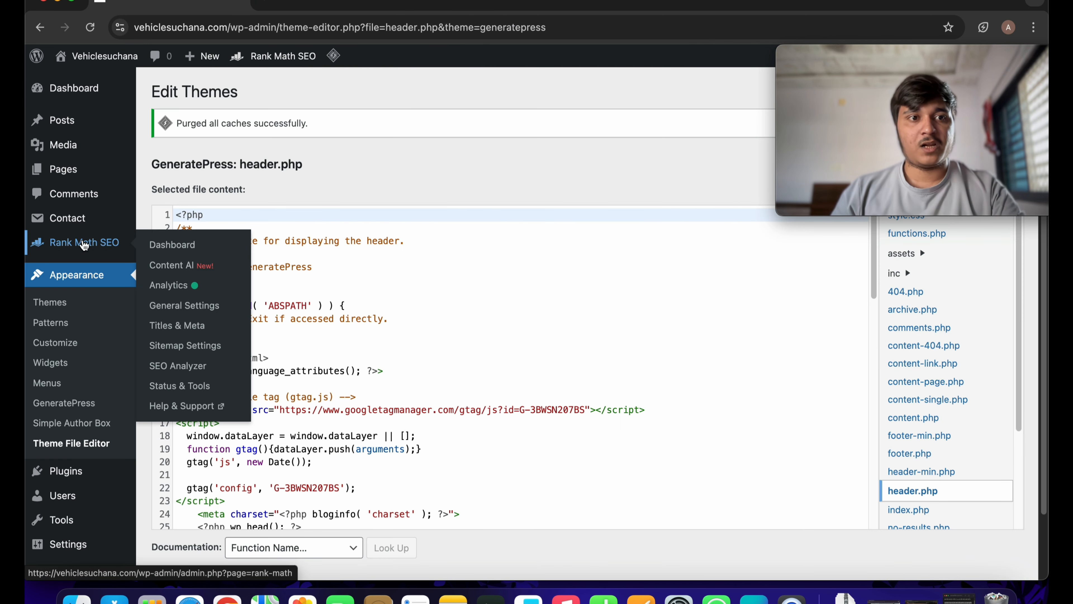
{"action": "left_click", "coordinate": [176, 244]}
{"action": "mouse_move", "coordinate": [838, 109]}
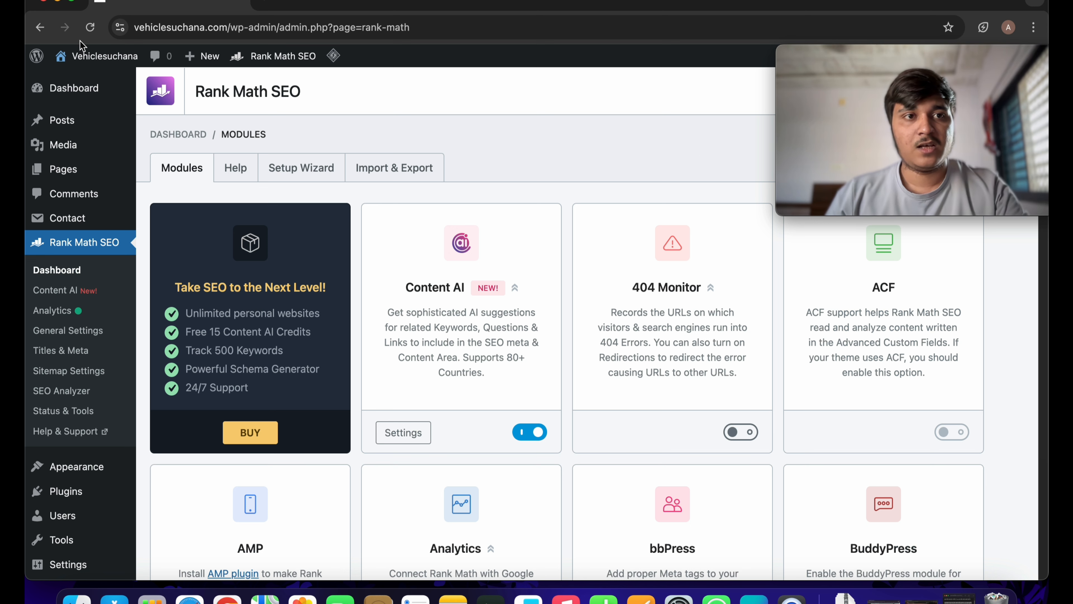
- Visit the live Vehiclesuchana site in a new tab and look through its TVS Apache RR 310 post
{"action": "mouse_move", "coordinate": [79, 61]}
{"action": "left_click", "coordinate": [99, 86]}
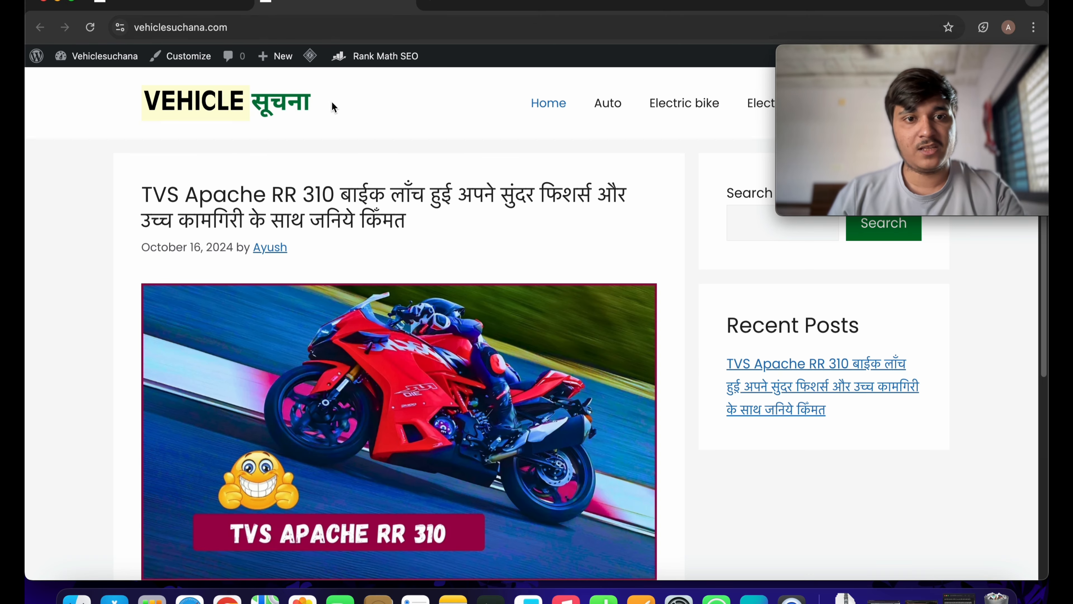
{"action": "scroll", "coordinate": [331, 376], "scroll_direction": "down", "scroll_amount": 5}
{"action": "scroll", "coordinate": [315, 316], "scroll_direction": "up", "scroll_amount": 5}
{"action": "left_click", "coordinate": [335, 221]}
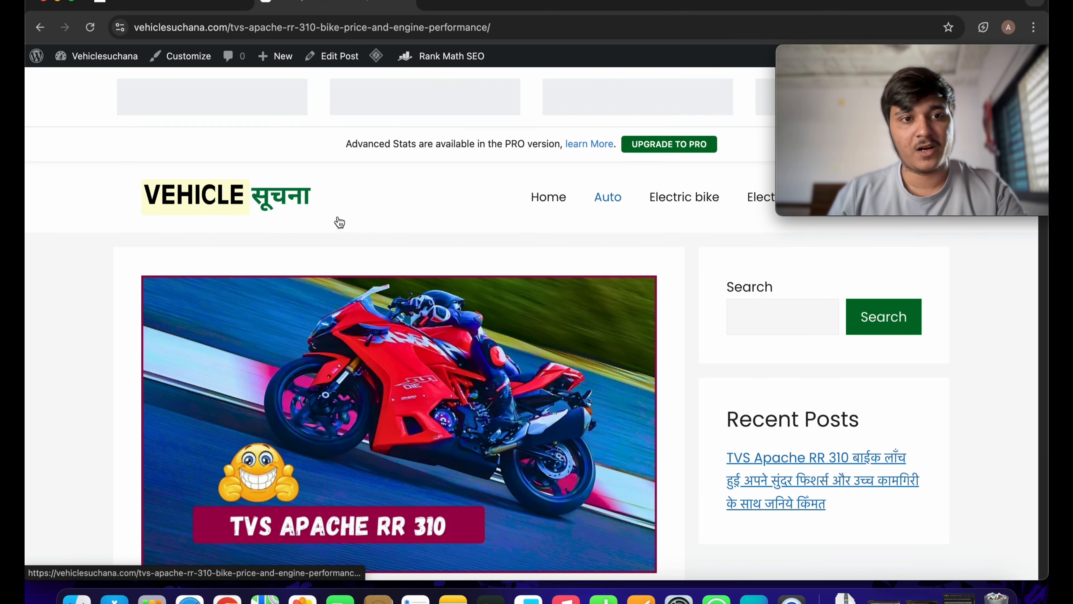
{"action": "scroll", "coordinate": [338, 221], "scroll_direction": "down", "scroll_amount": 10}
{"action": "scroll", "coordinate": [338, 220], "scroll_direction": "down", "scroll_amount": 15}
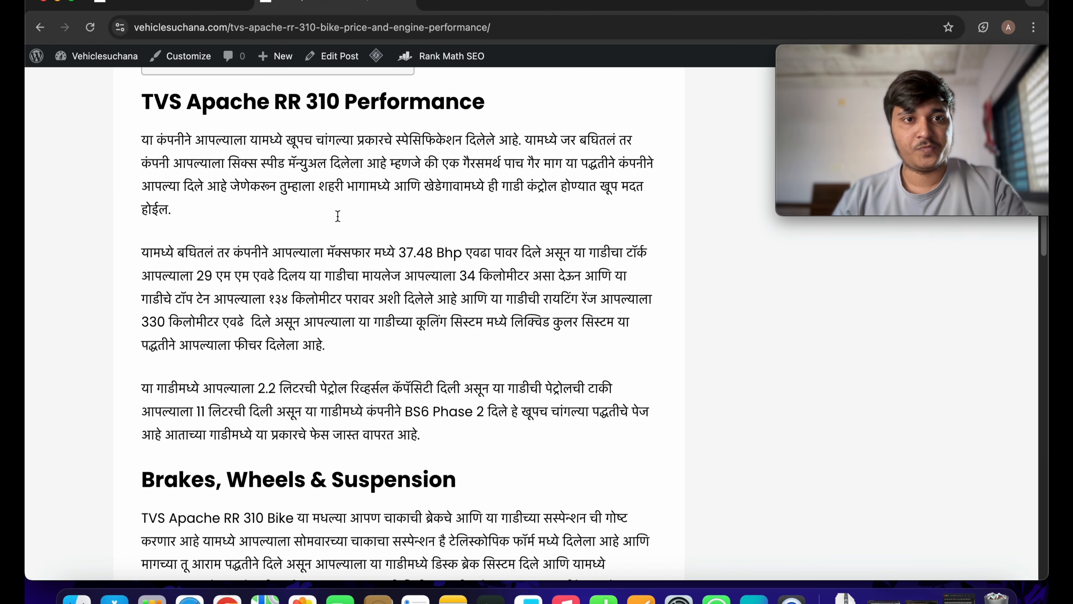
{"action": "scroll", "coordinate": [334, 215], "scroll_direction": "down", "scroll_amount": 15}
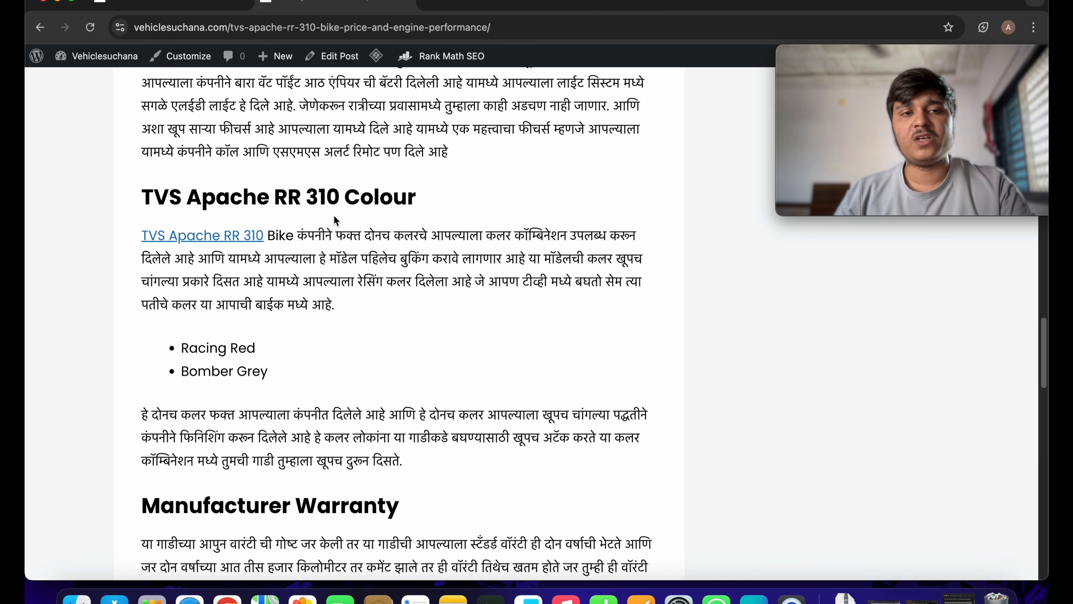